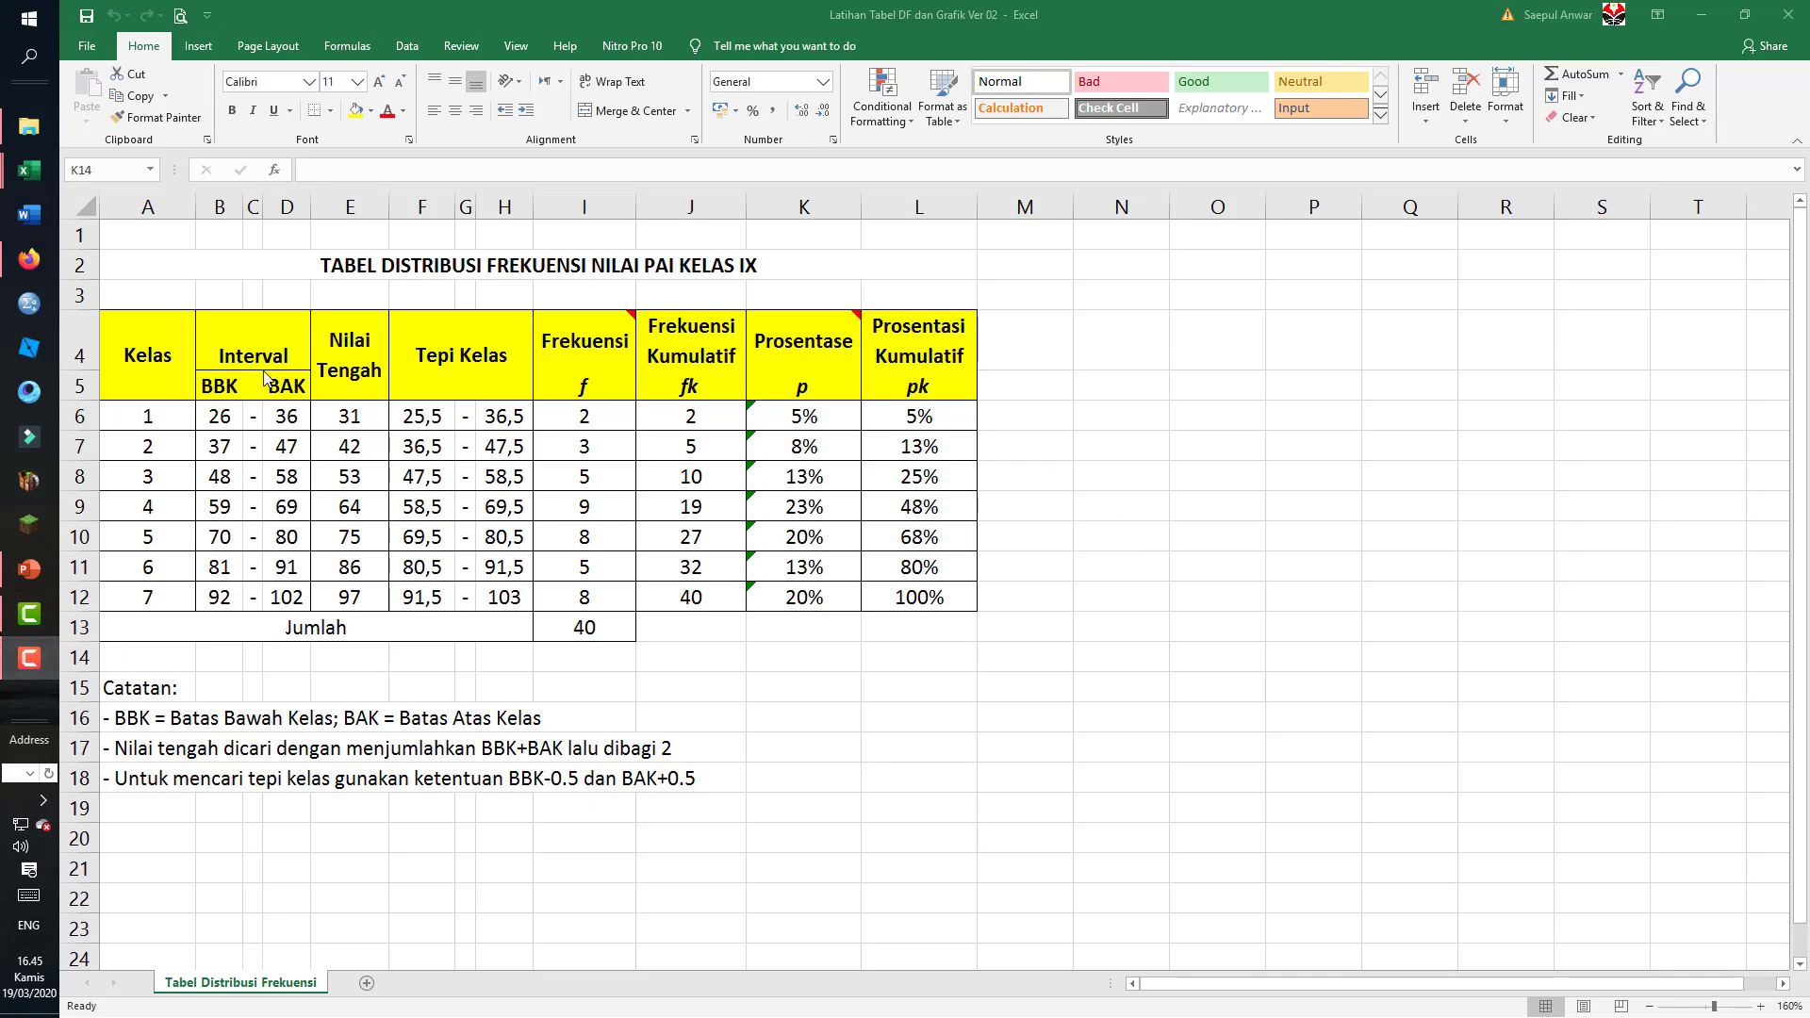
- Switch to the Grafik workbook and examine the Poligon sheet's class numbers in A4:A10 and the end points of its polygon chart
mouse_move(33, 179)
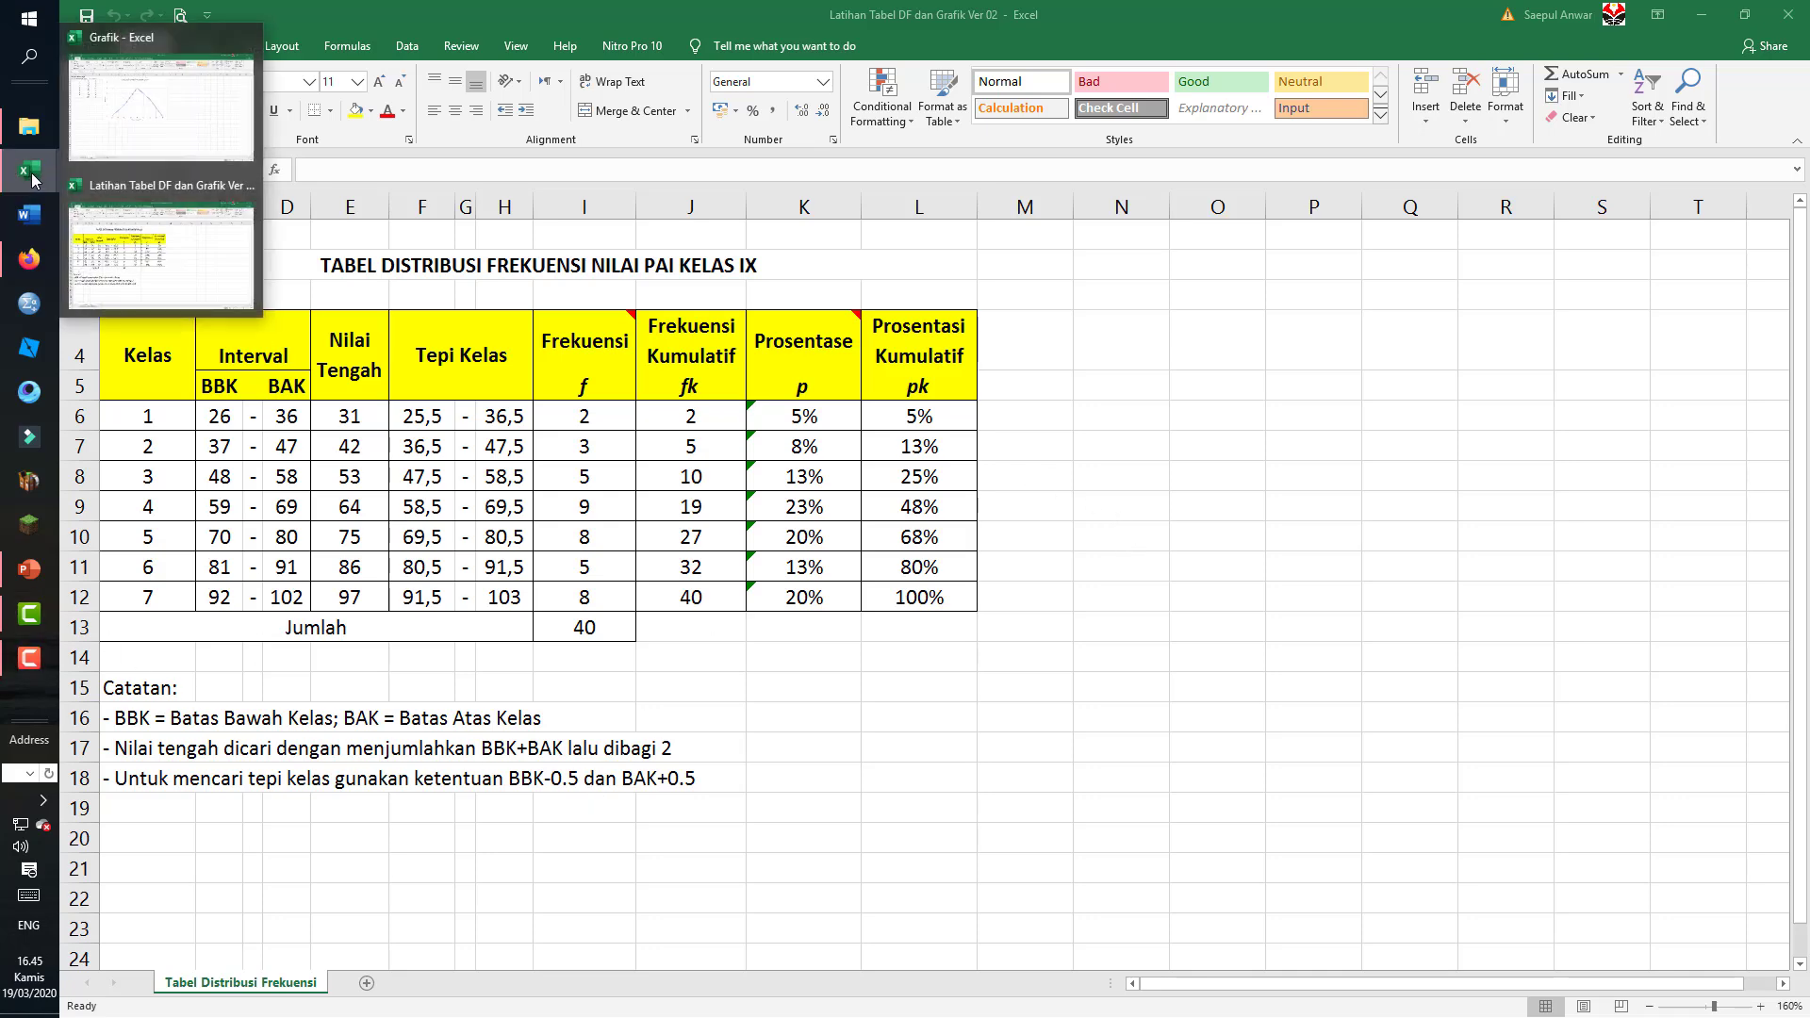
left_click(129, 112)
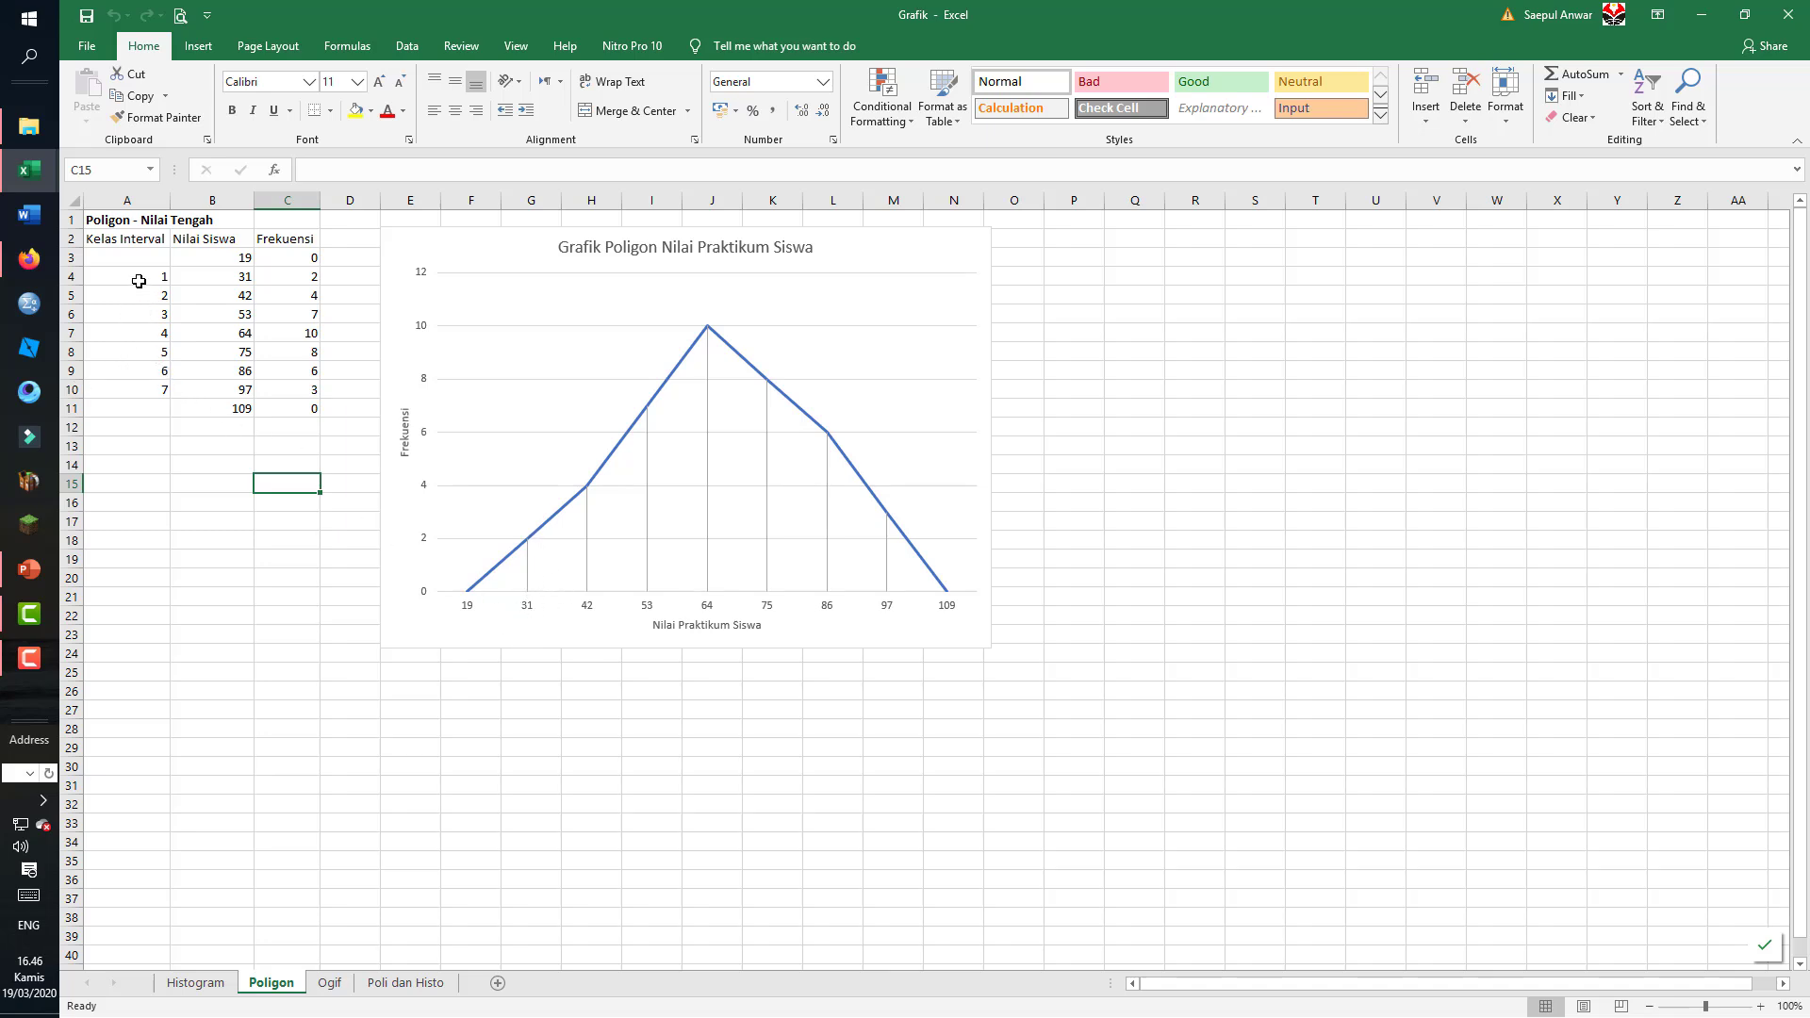
left_click_drag(139, 281, 148, 398)
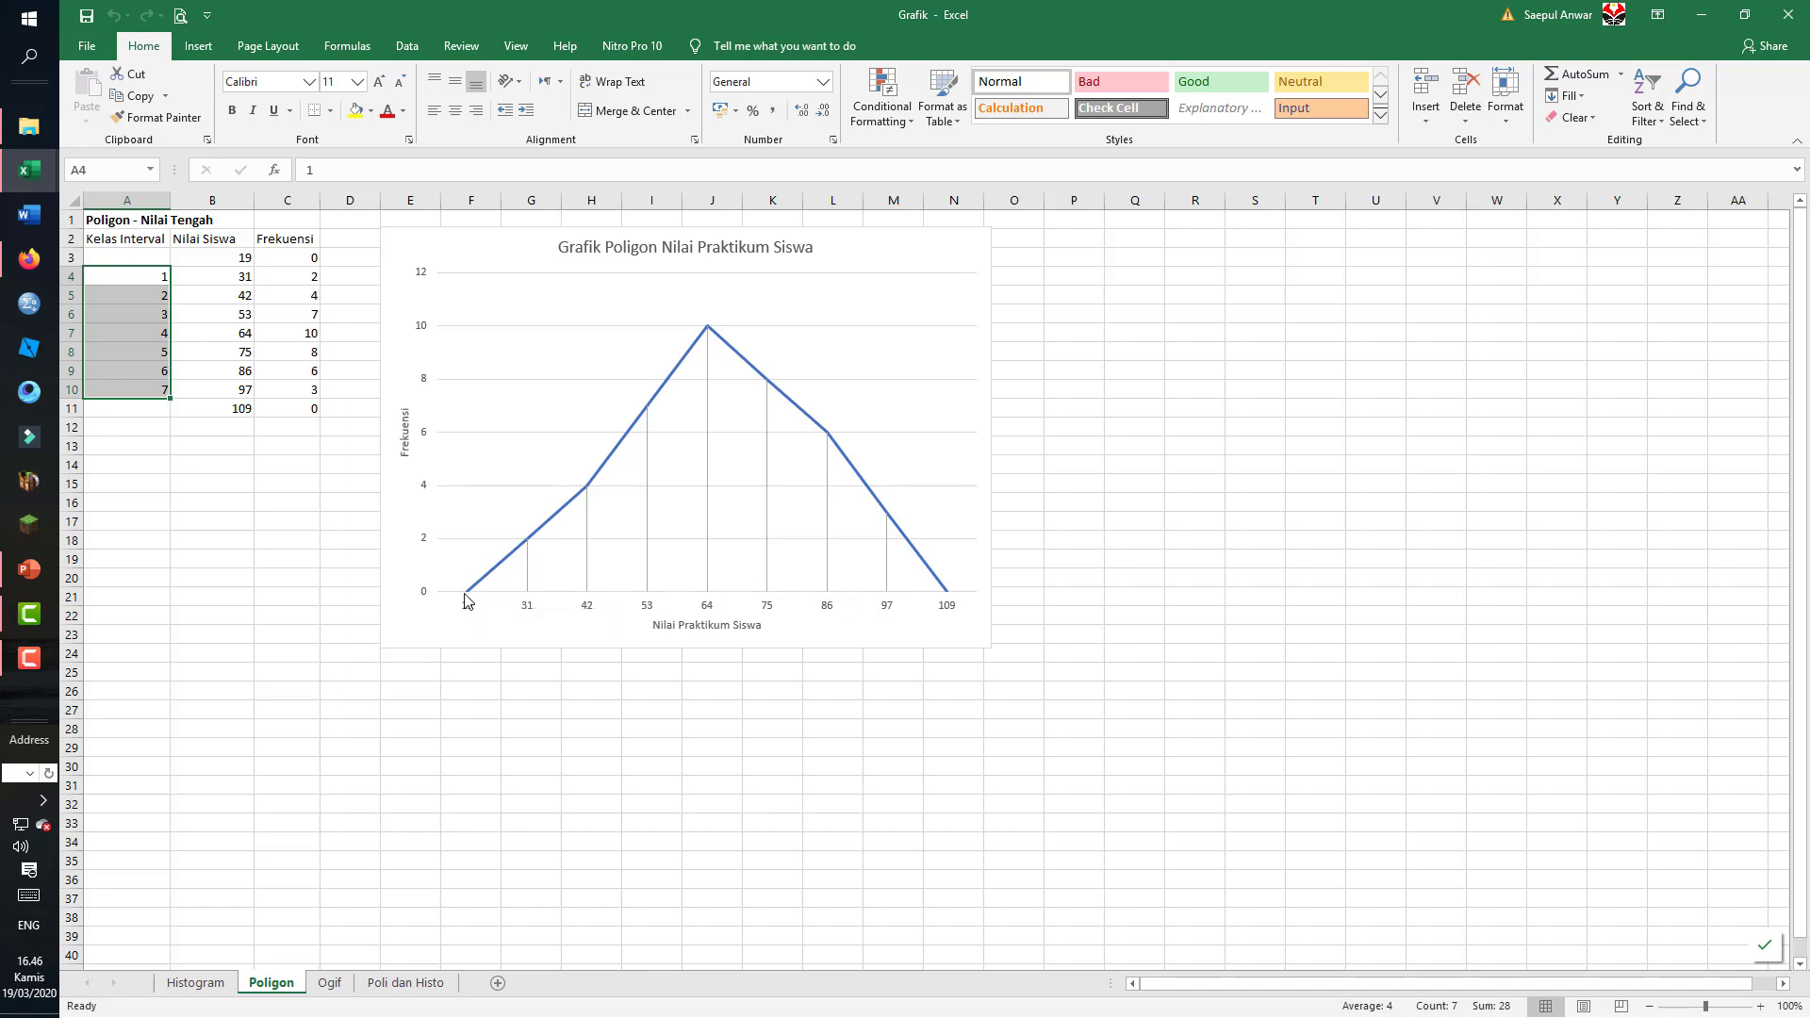
mouse_move(465, 600)
mouse_move(948, 600)
mouse_move(30, 170)
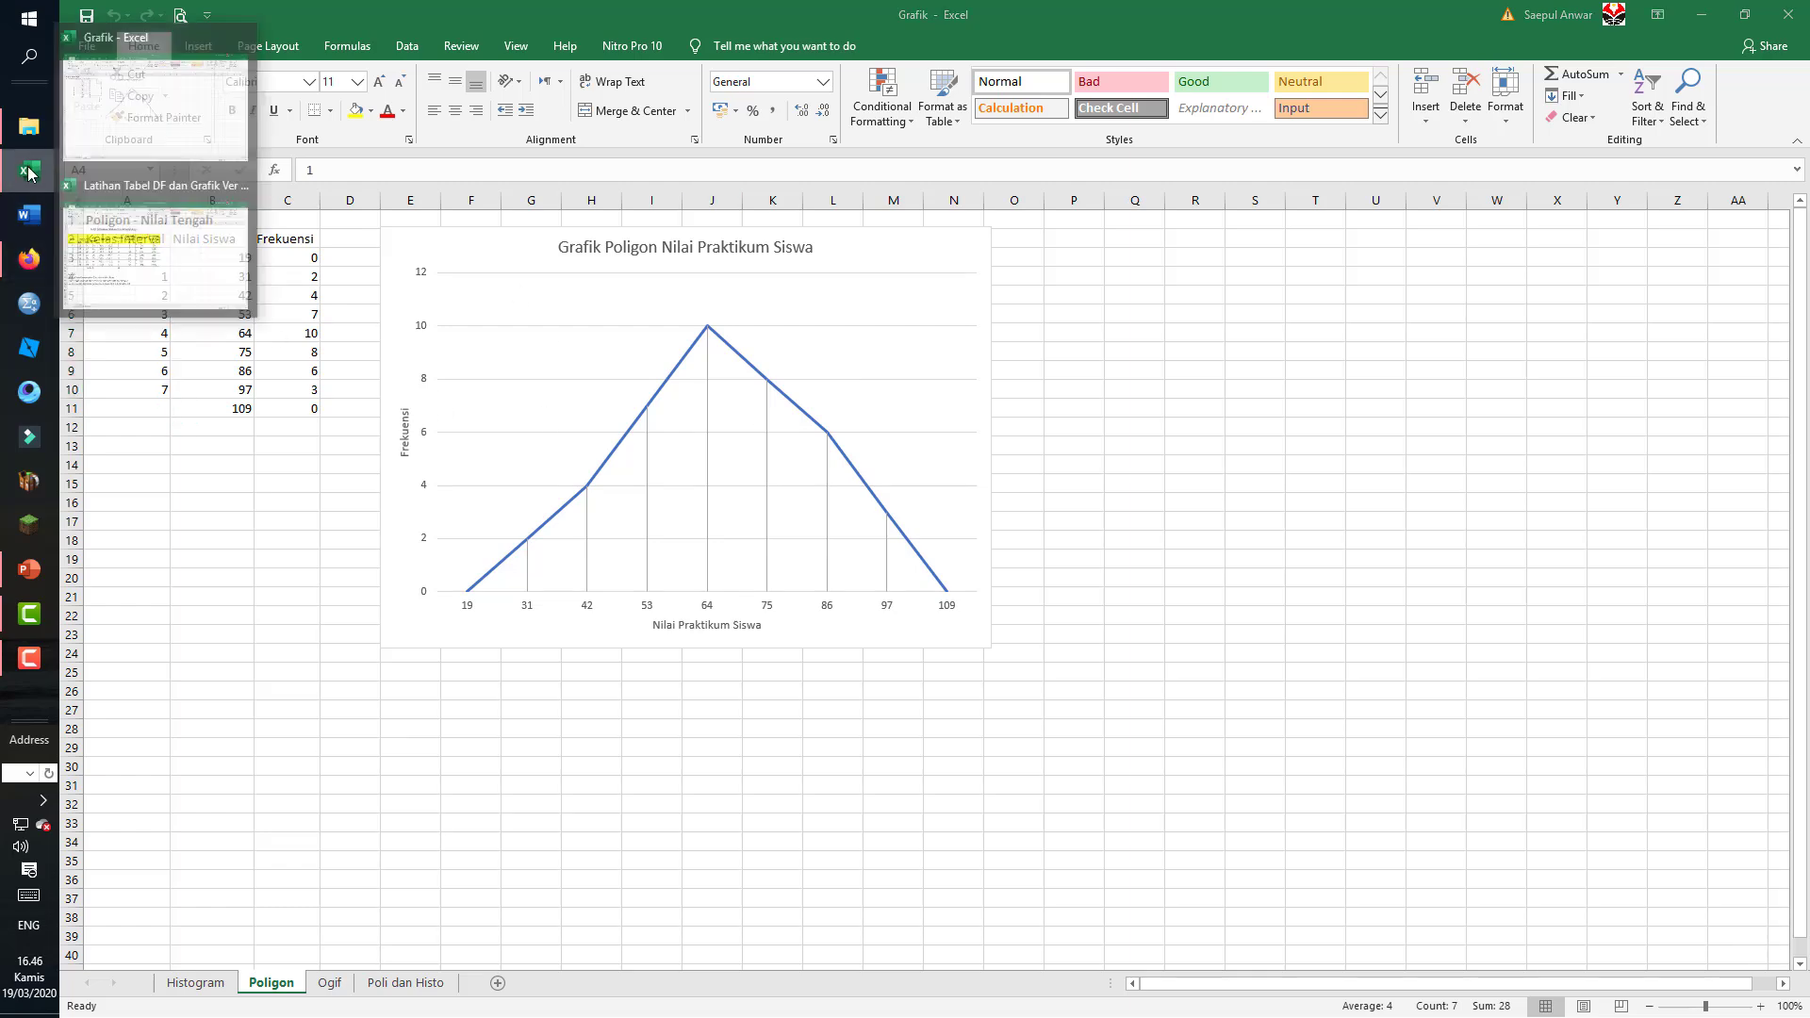
- Return to the Latihan Tabel DF dan Grafik Ver 02 workbook and add a new sheet named Polygon
left_click(141, 250)
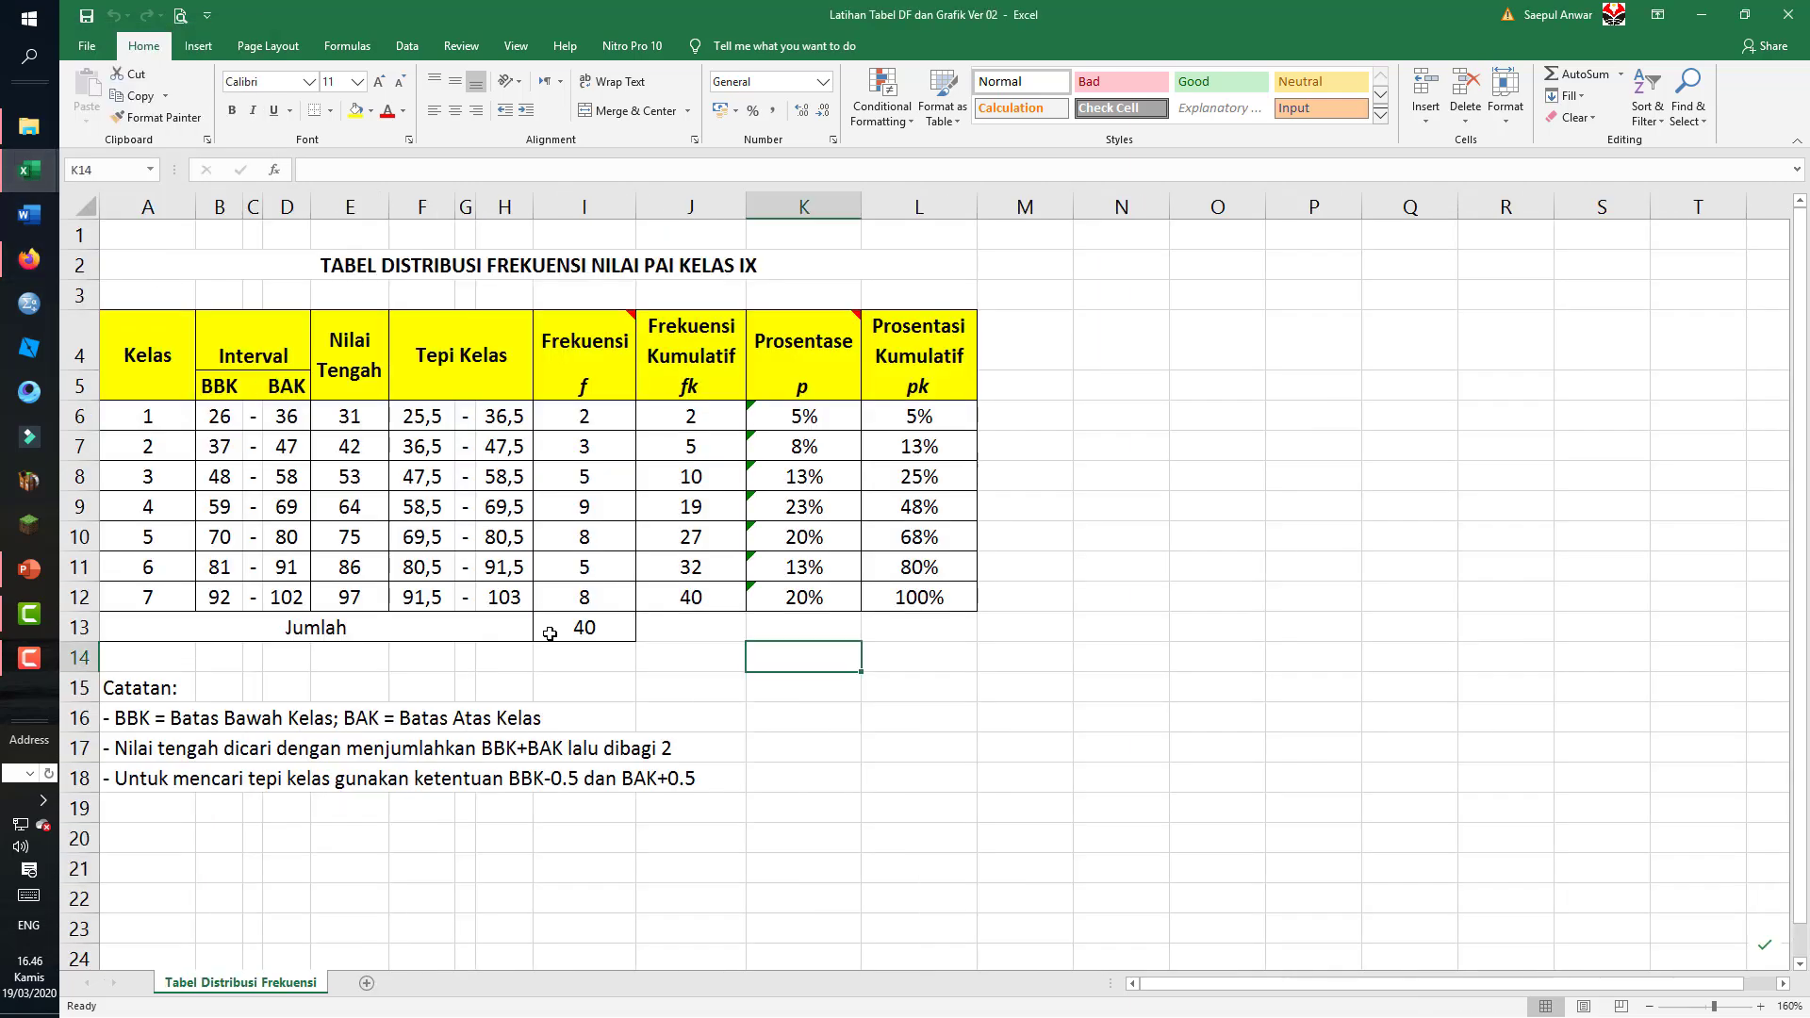
left_click(367, 986)
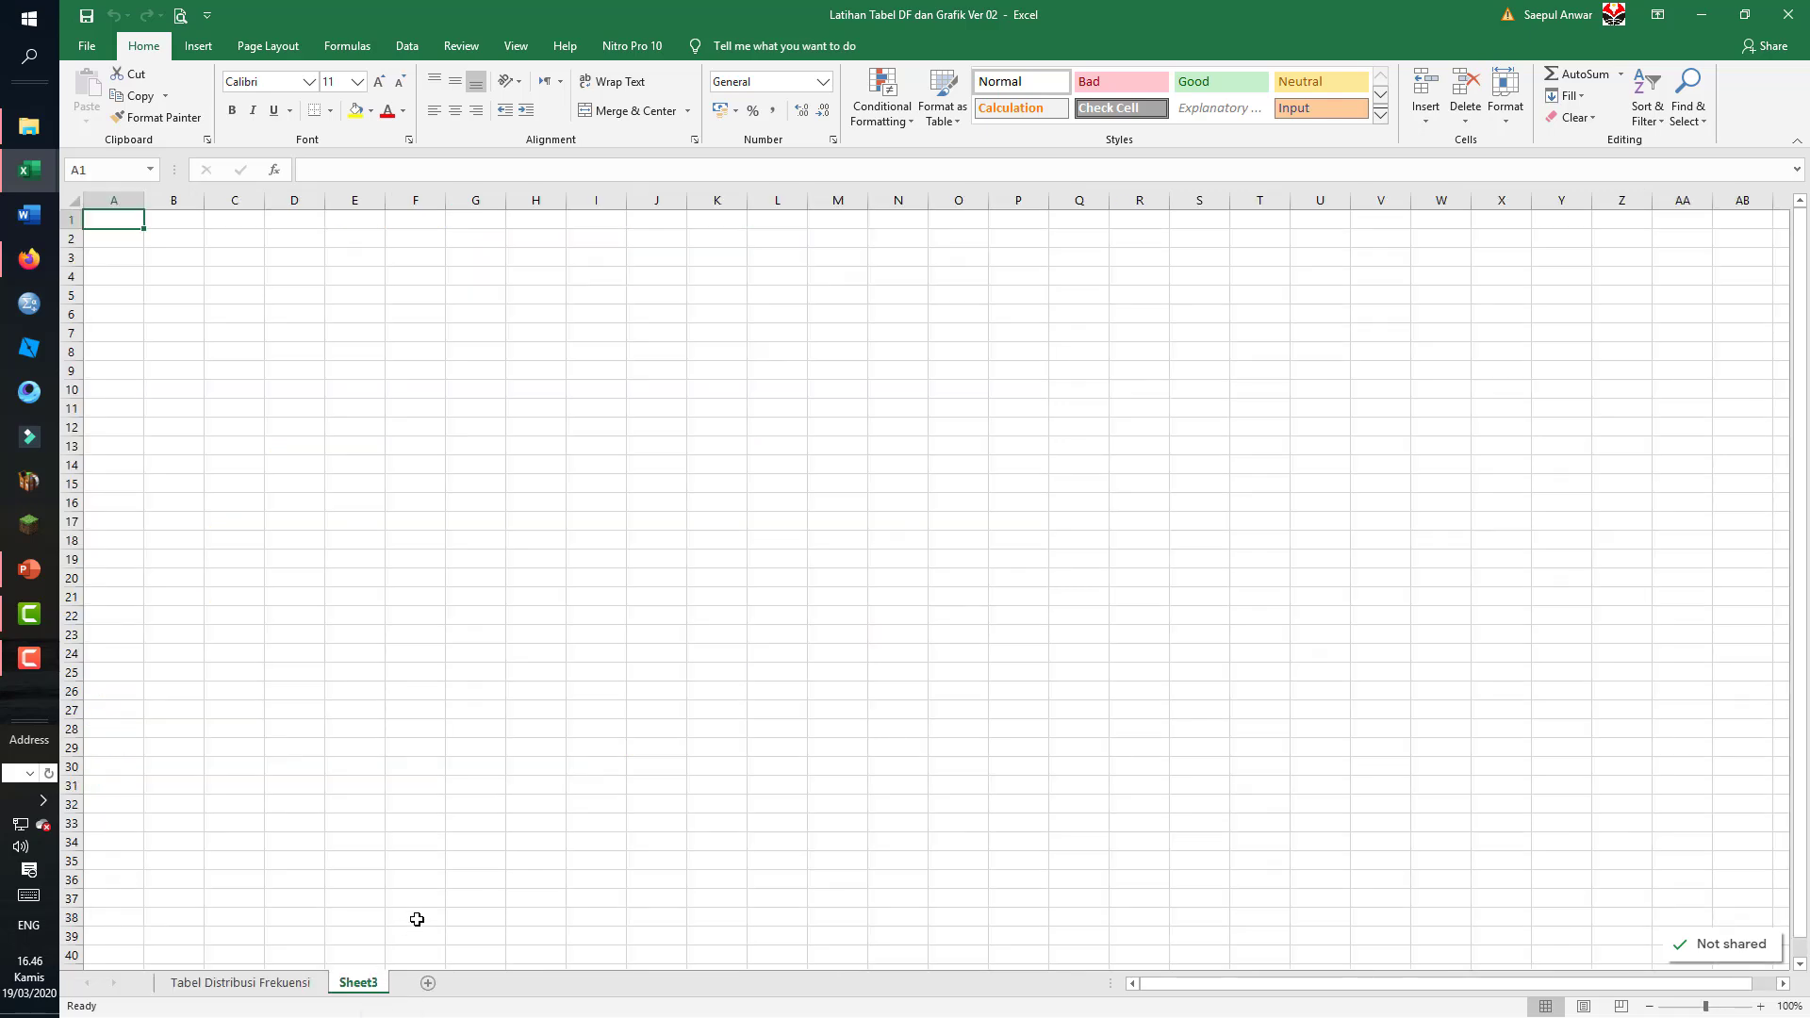
double_click(361, 984)
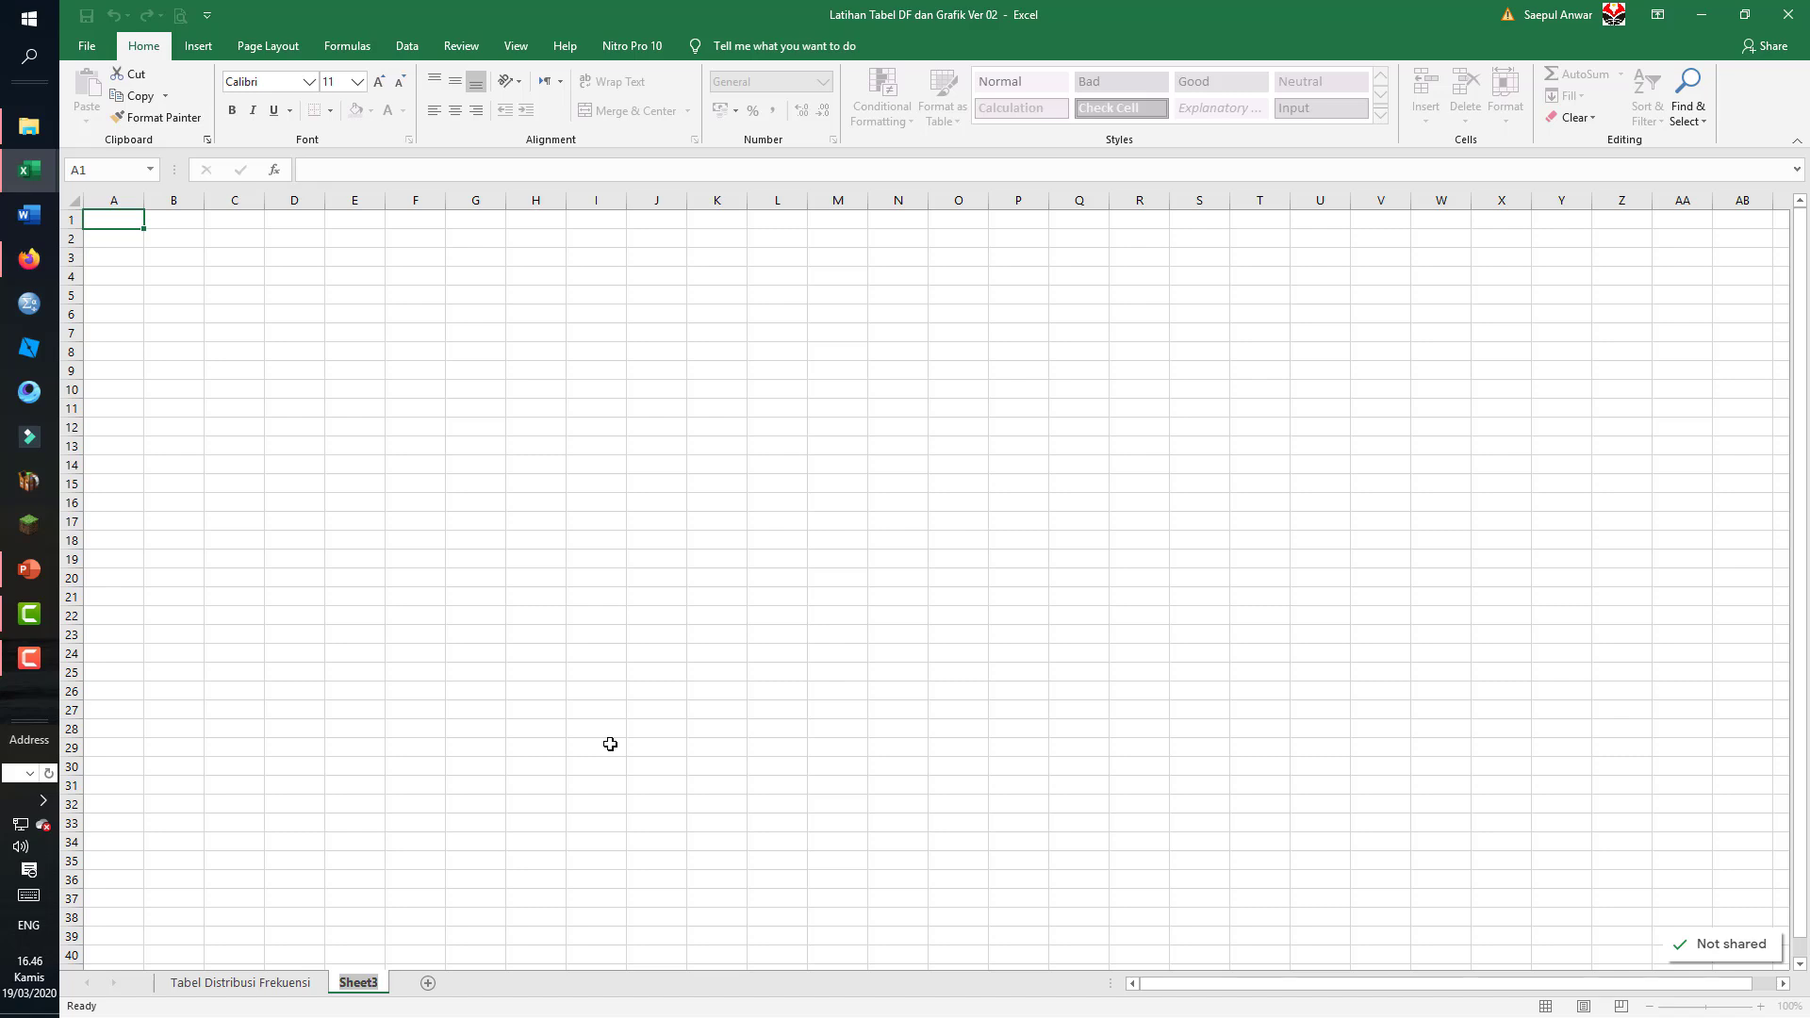
type("Polygon")
left_click(294, 561)
- Enter the title Polygon in cell A1 of the new sheet
left_click(114, 233)
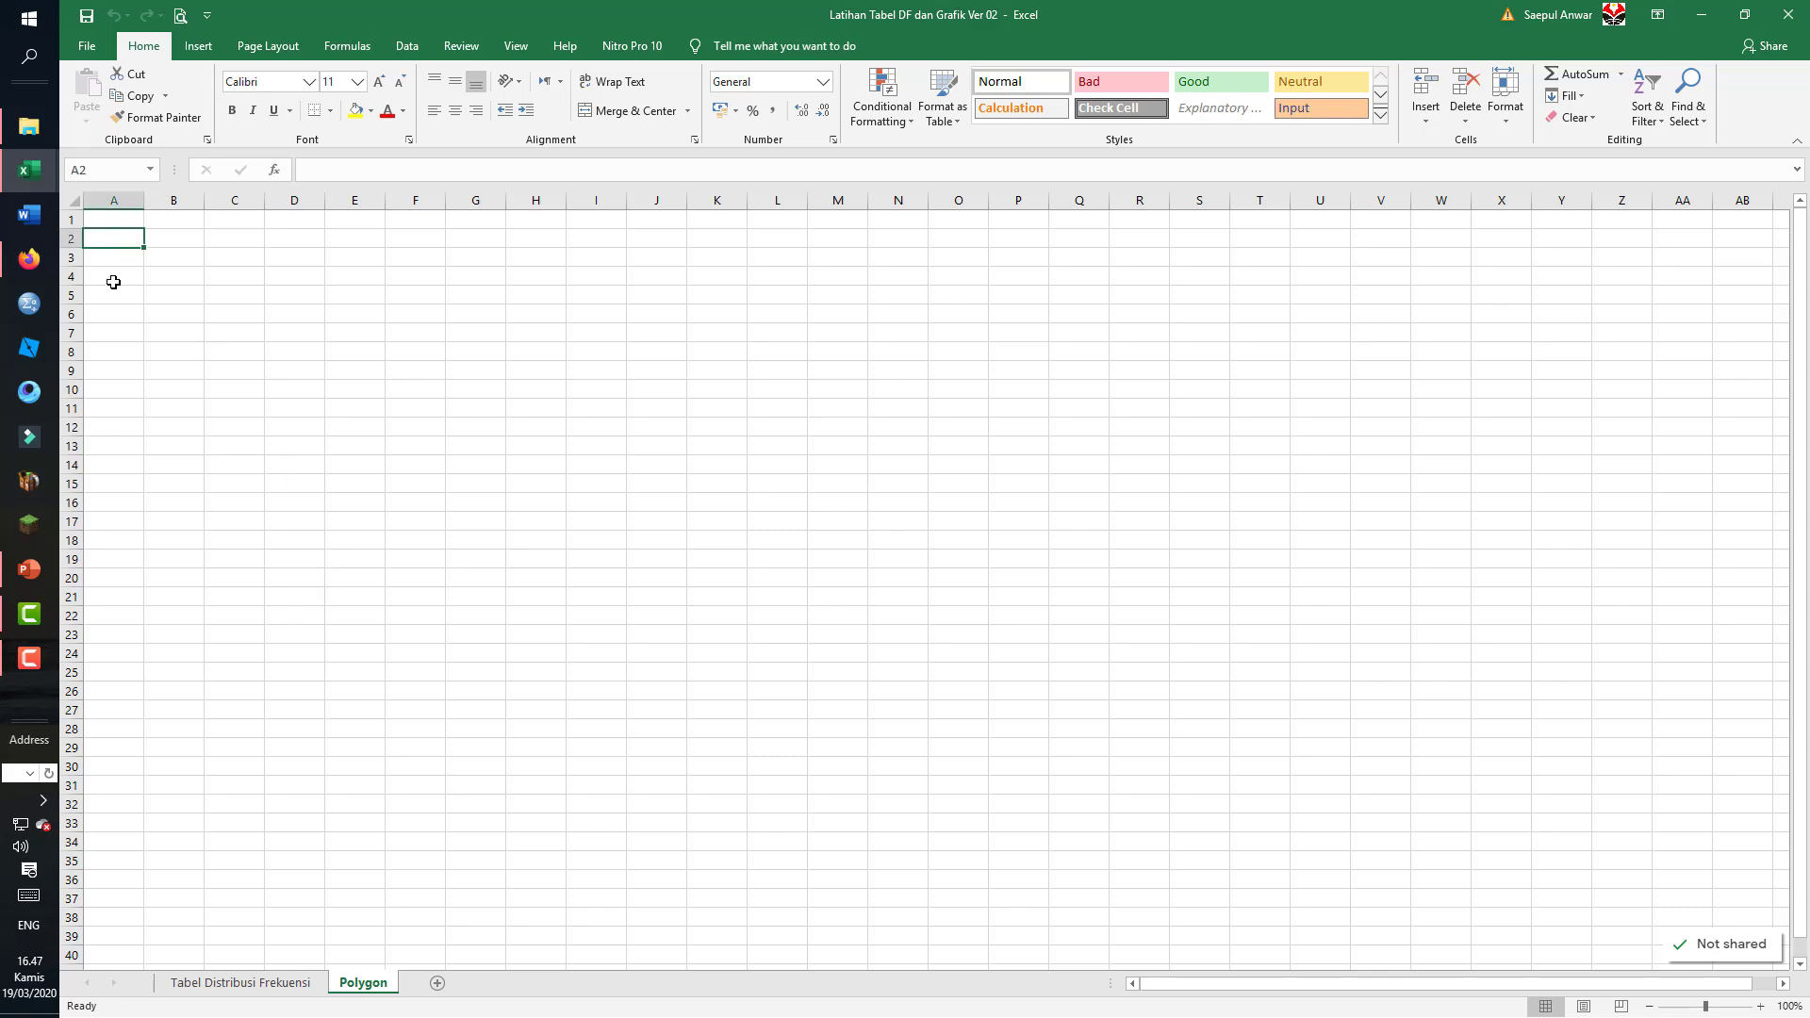
left_click(168, 448)
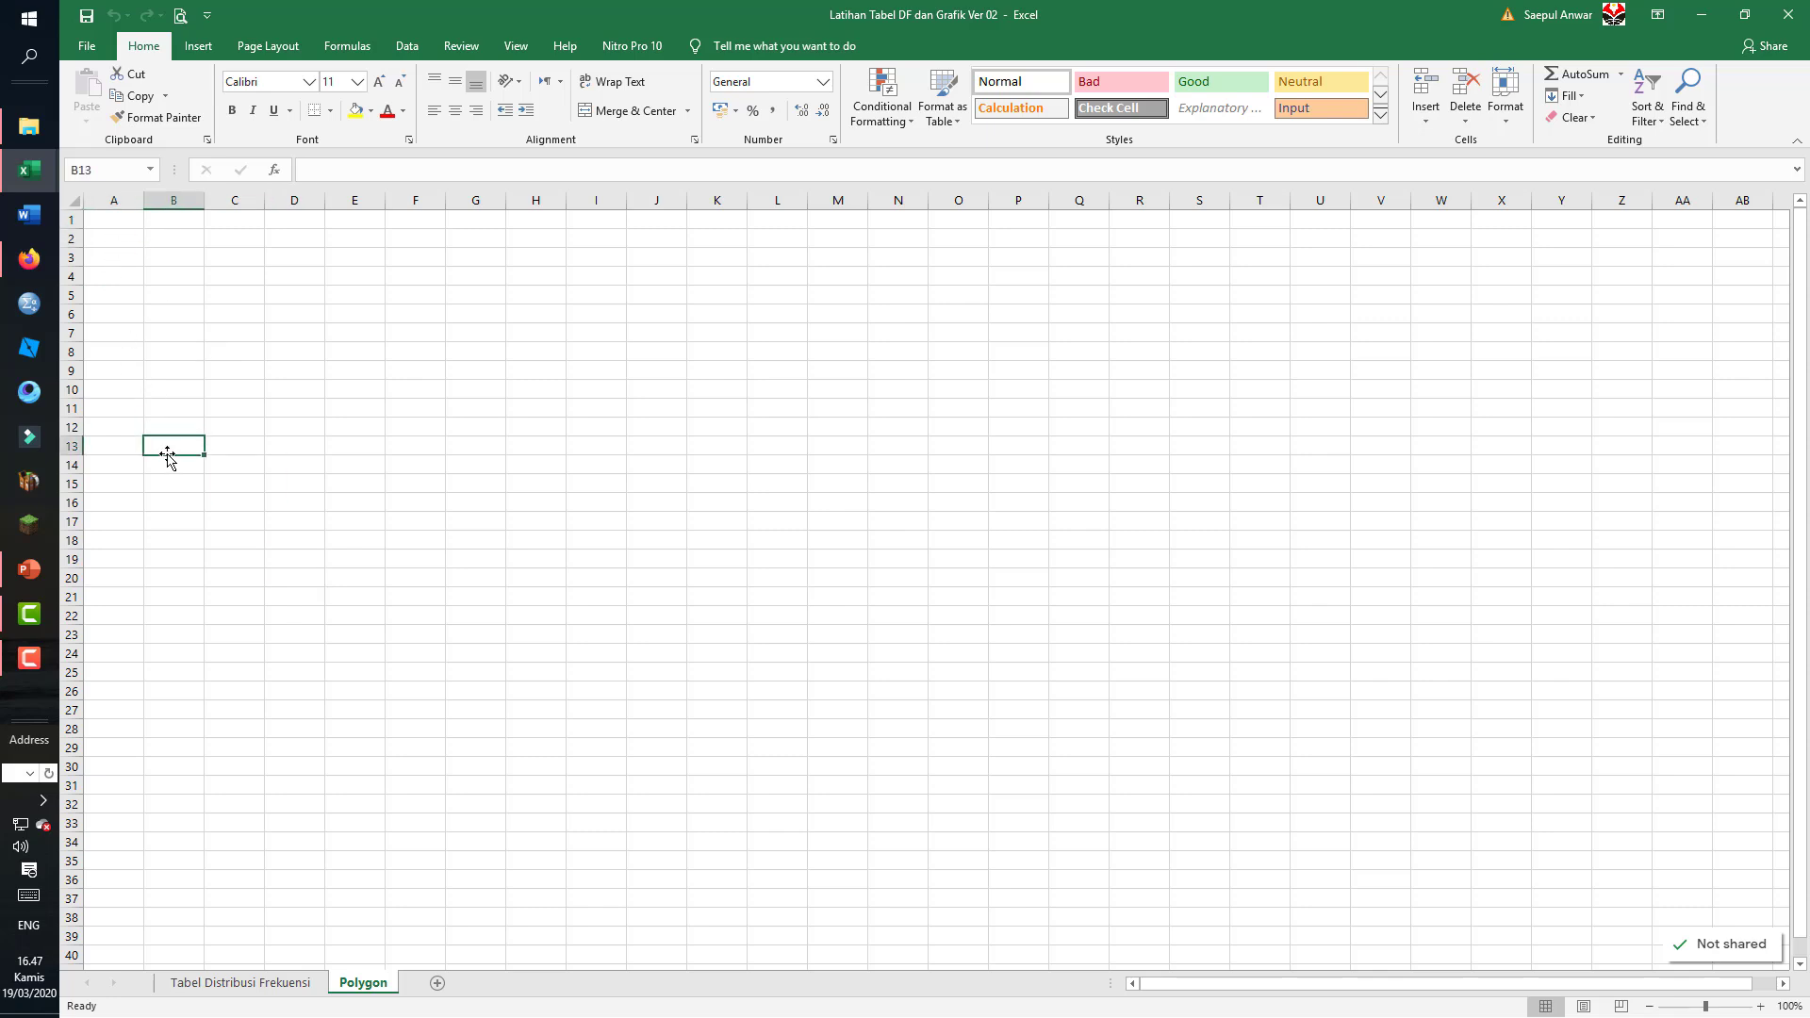
left_click(111, 223)
type("D")
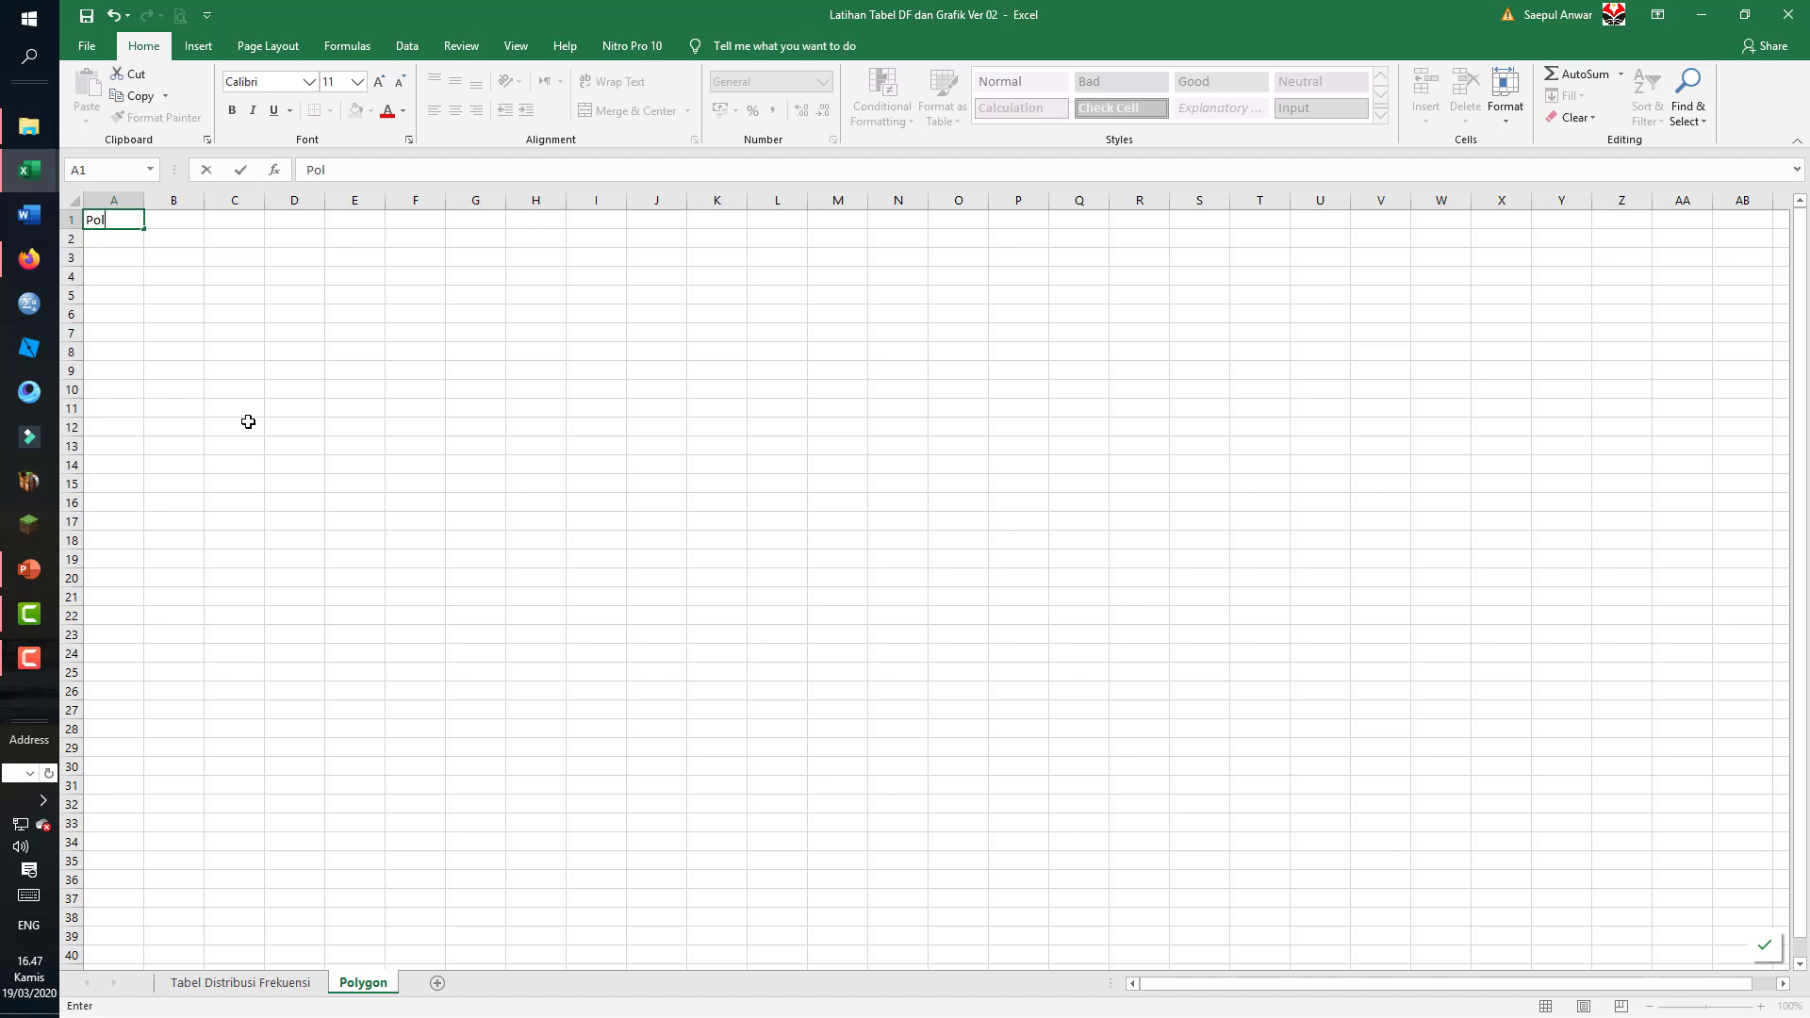
type("olygon")
key("Return")
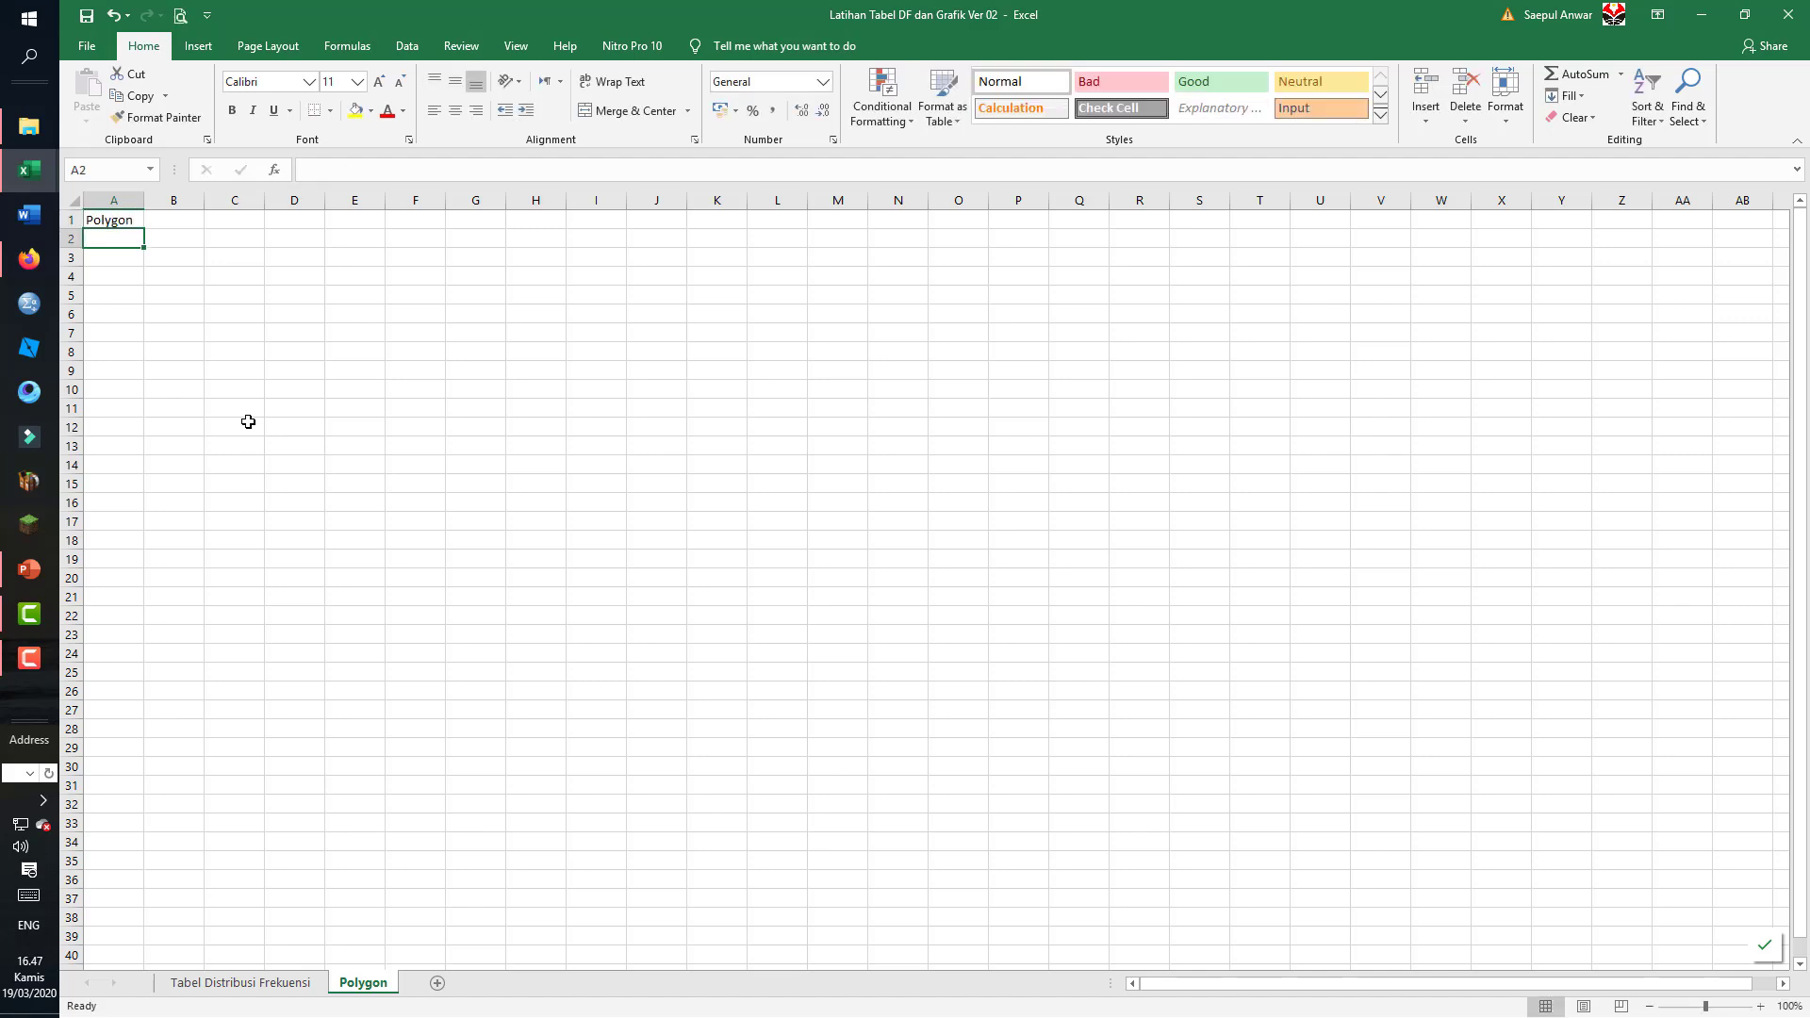
- Enter the column headings Kelas Interval, Titik Tengah and Frekuensi in cells A2 to C2
type("Kelas Interval")
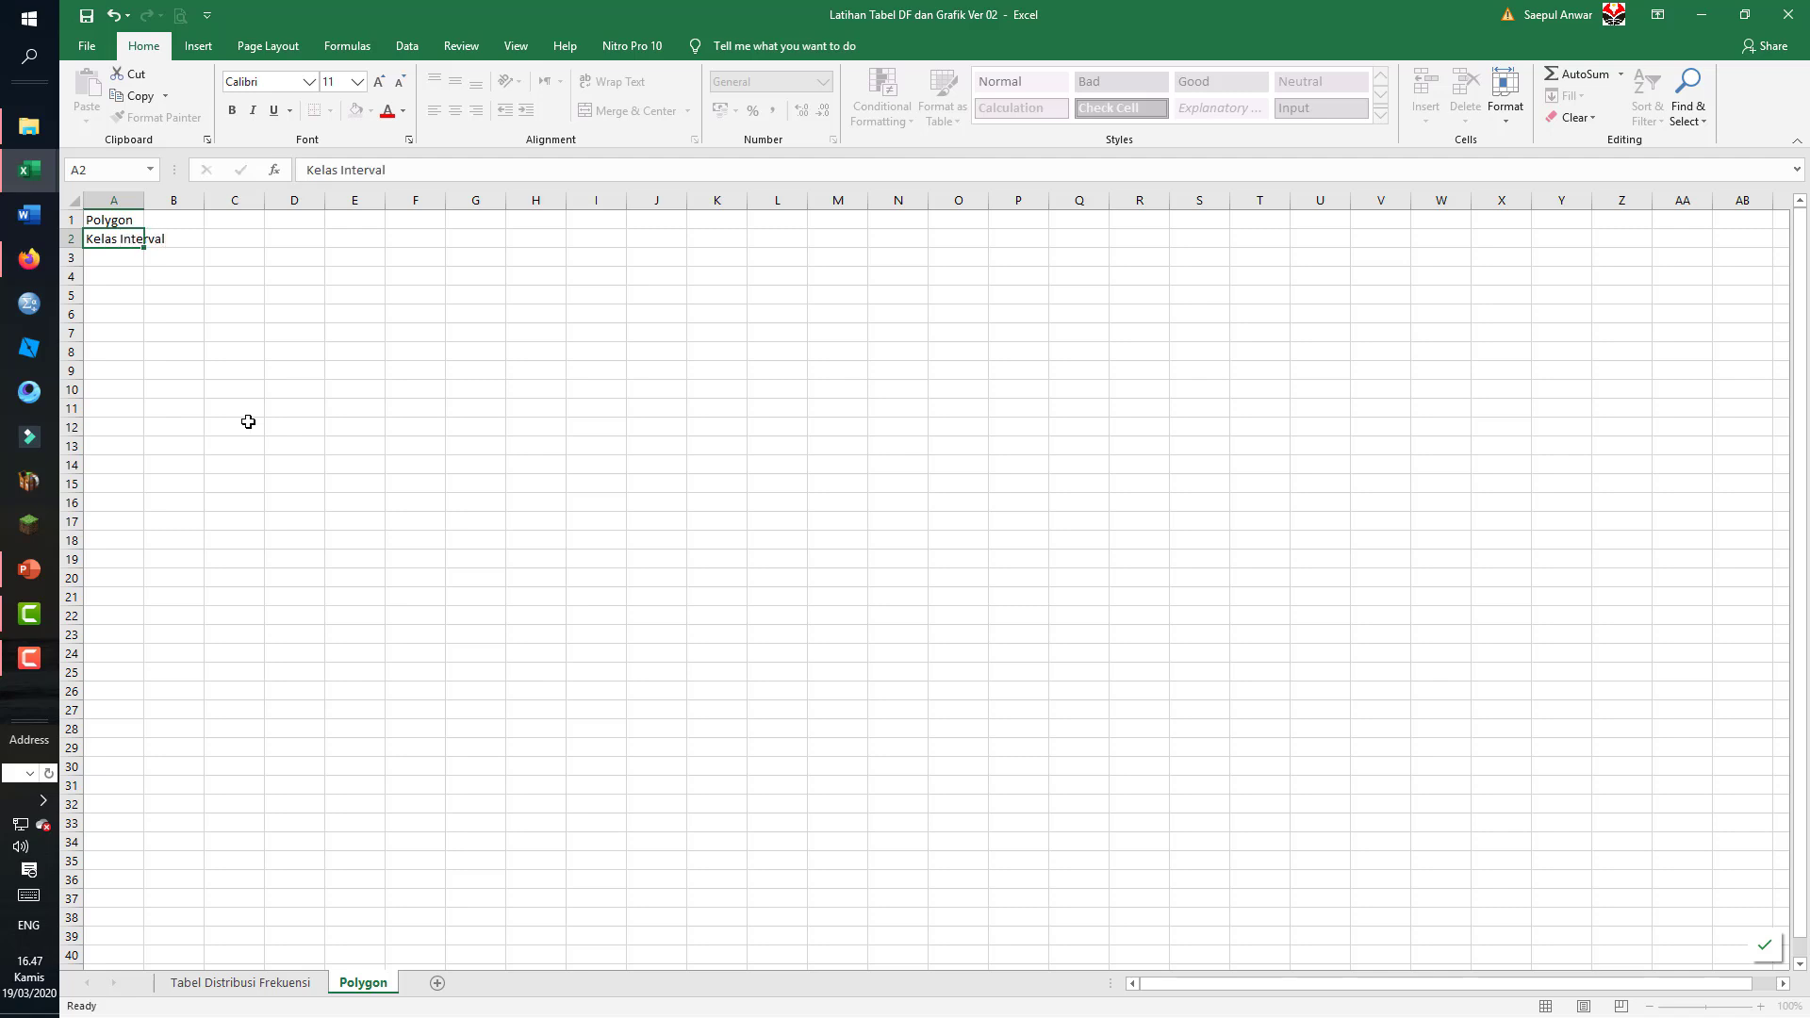
key("Right")
type("Ti")
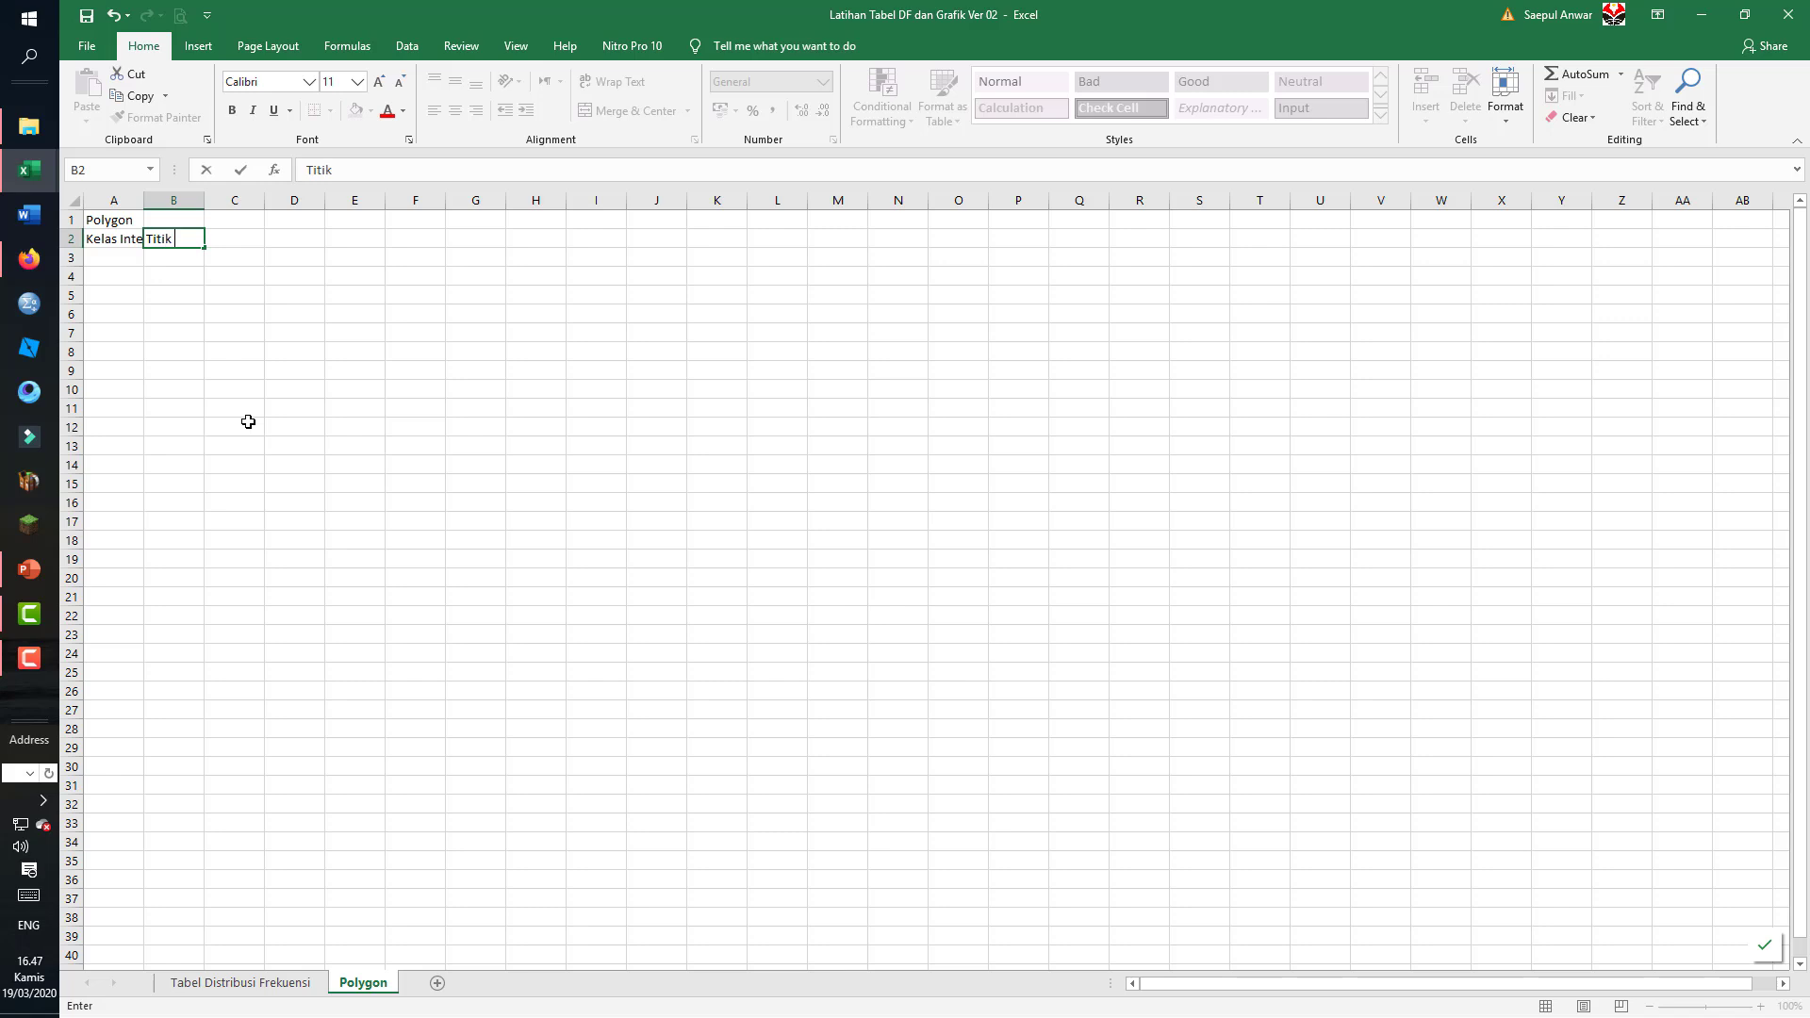
type("tik Tengah")
key("Right")
type("Fre")
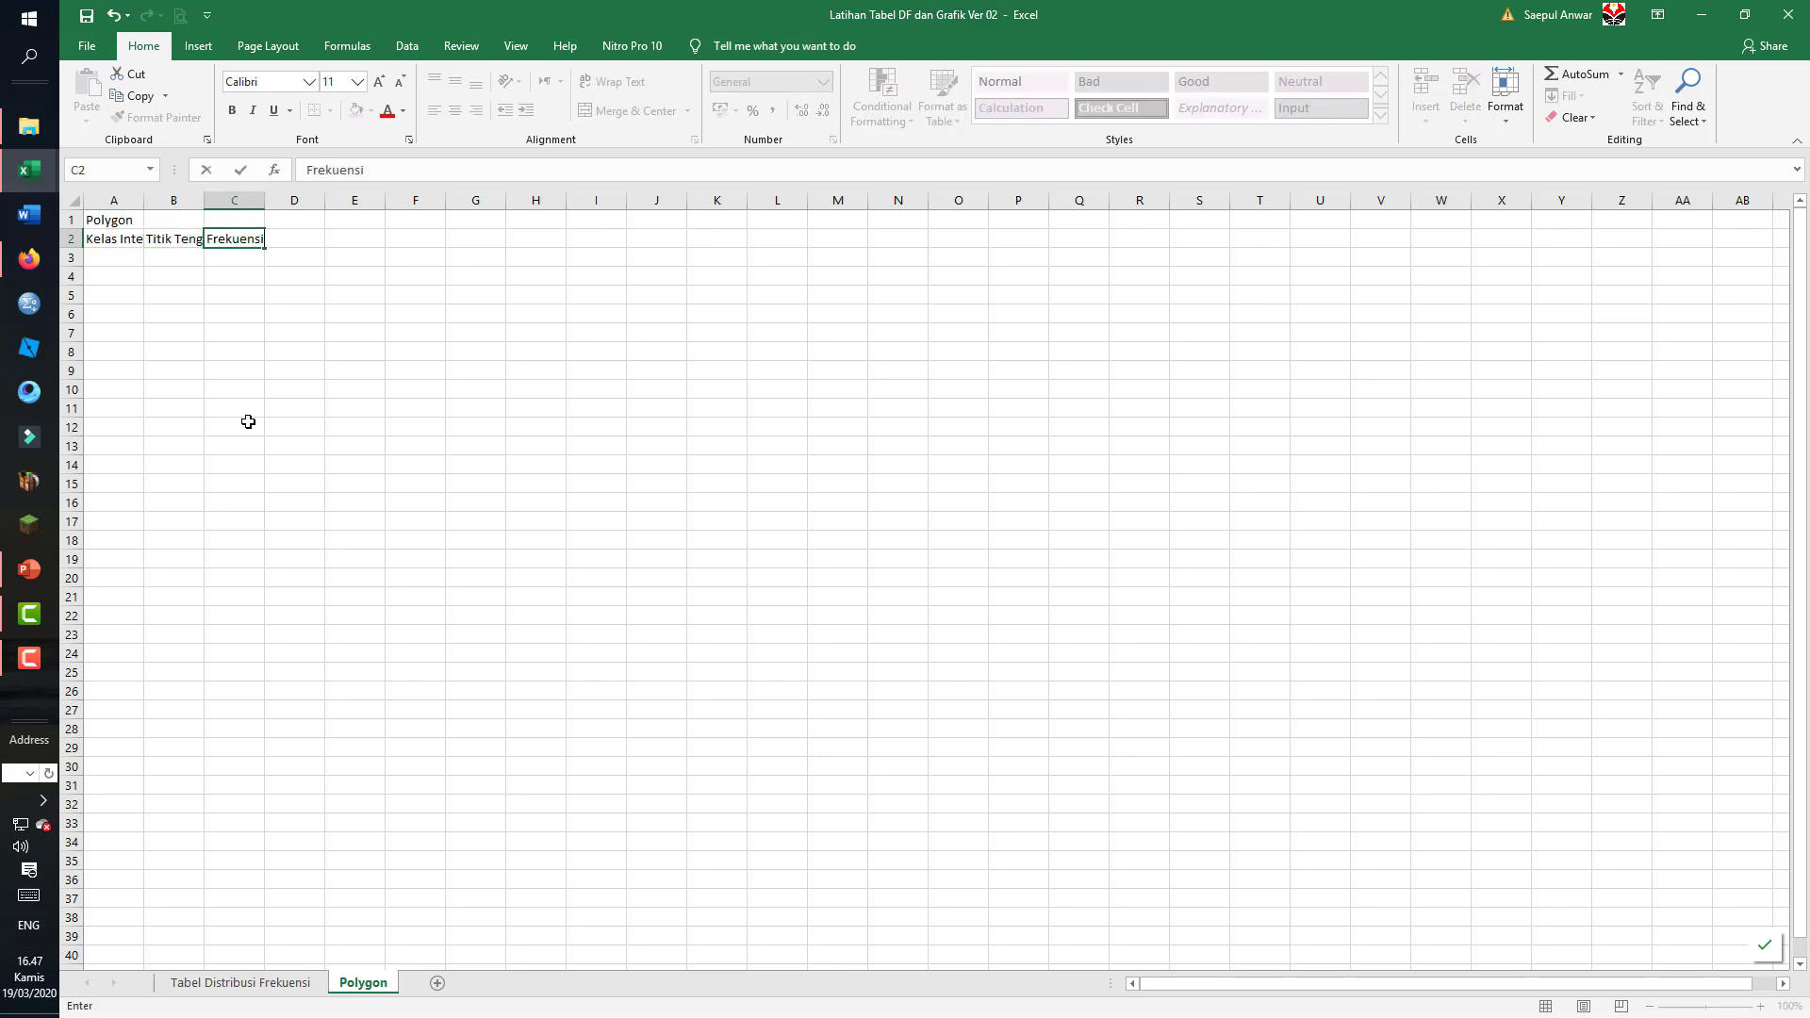
key("Return")
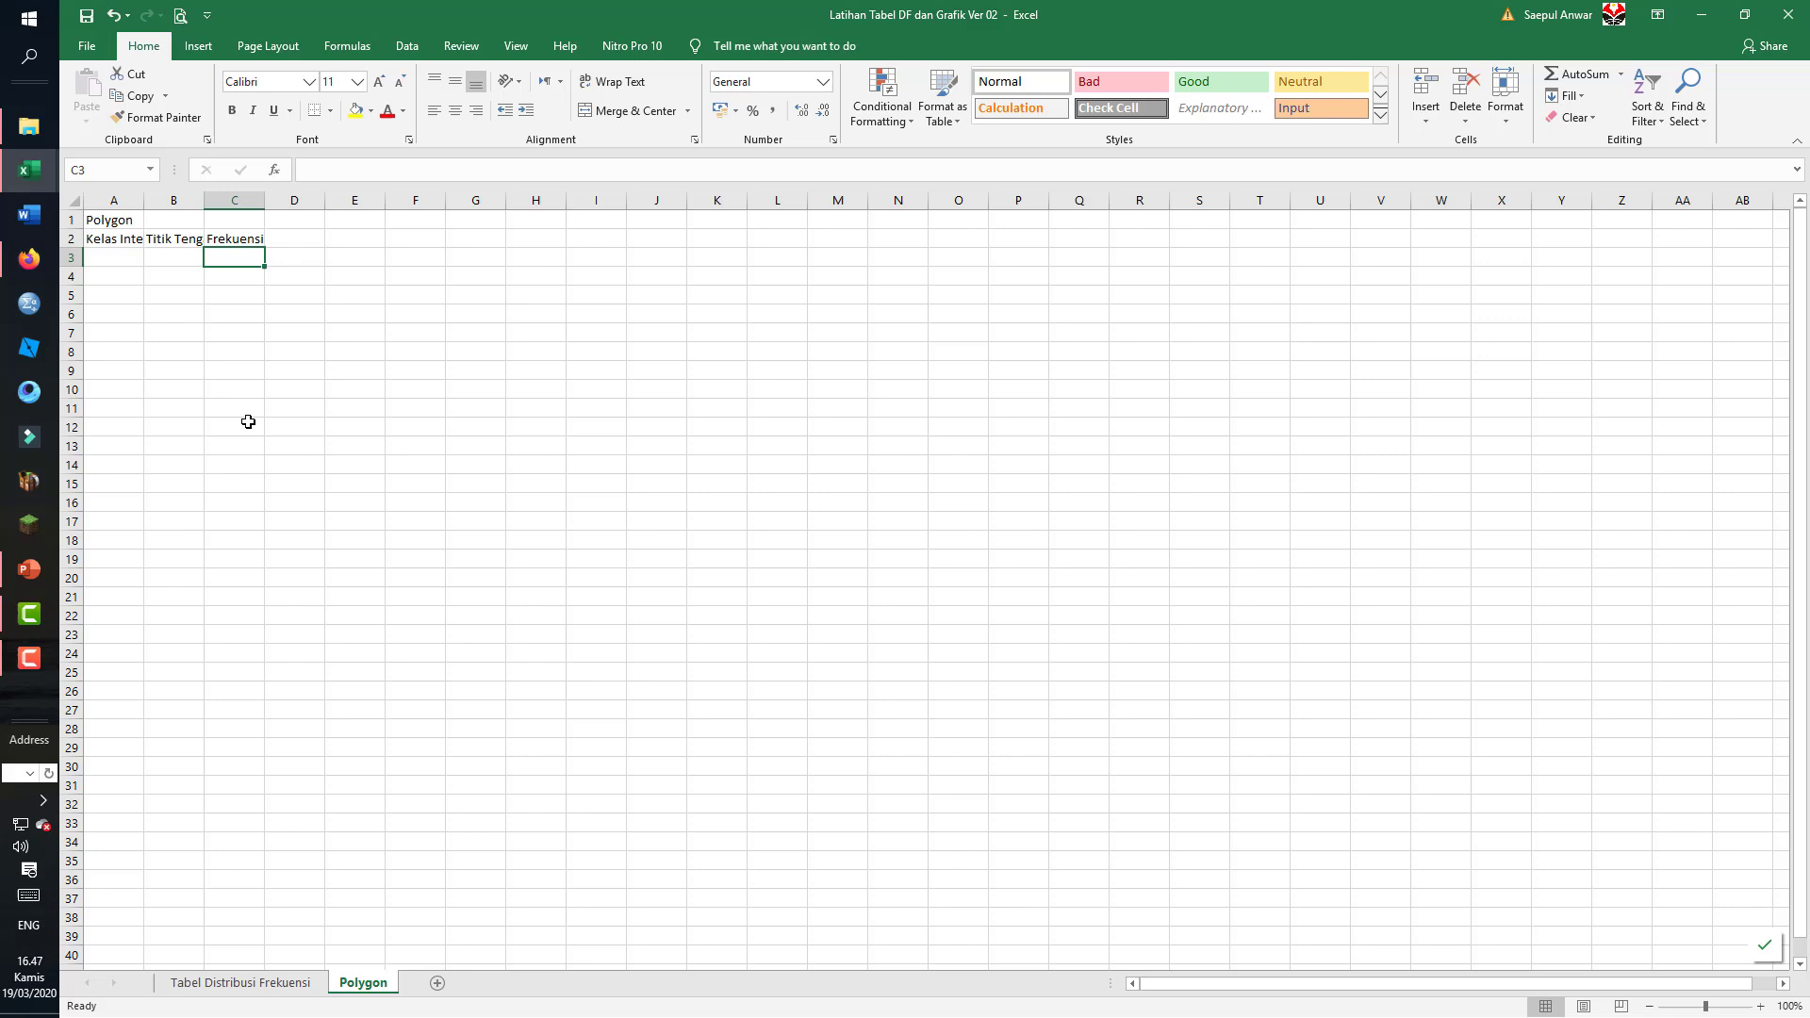
- Fit the widths of columns A, B and C to their headings
double_click(147, 199)
double_click(229, 198)
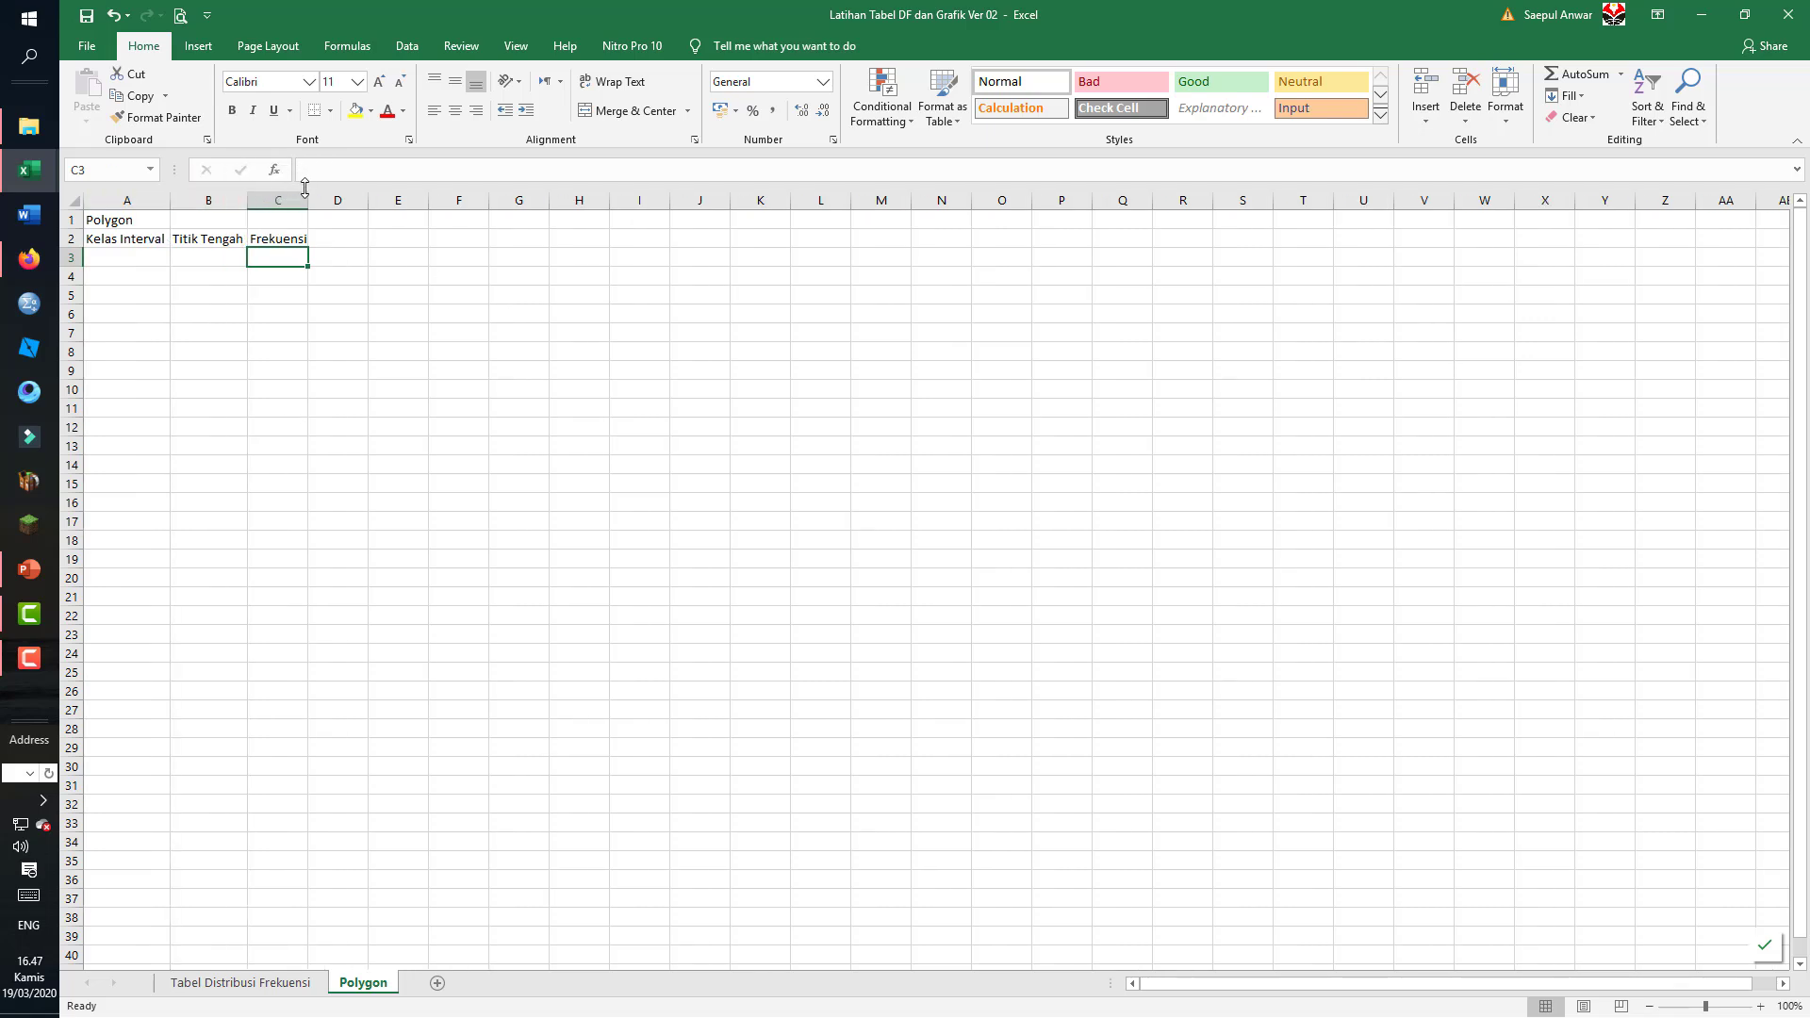
double_click(309, 199)
- Select the data rows A6:L12 on the Tabel Distribusi Frekuensi sheet and check which range the defined name tabel refers to
left_click(240, 983)
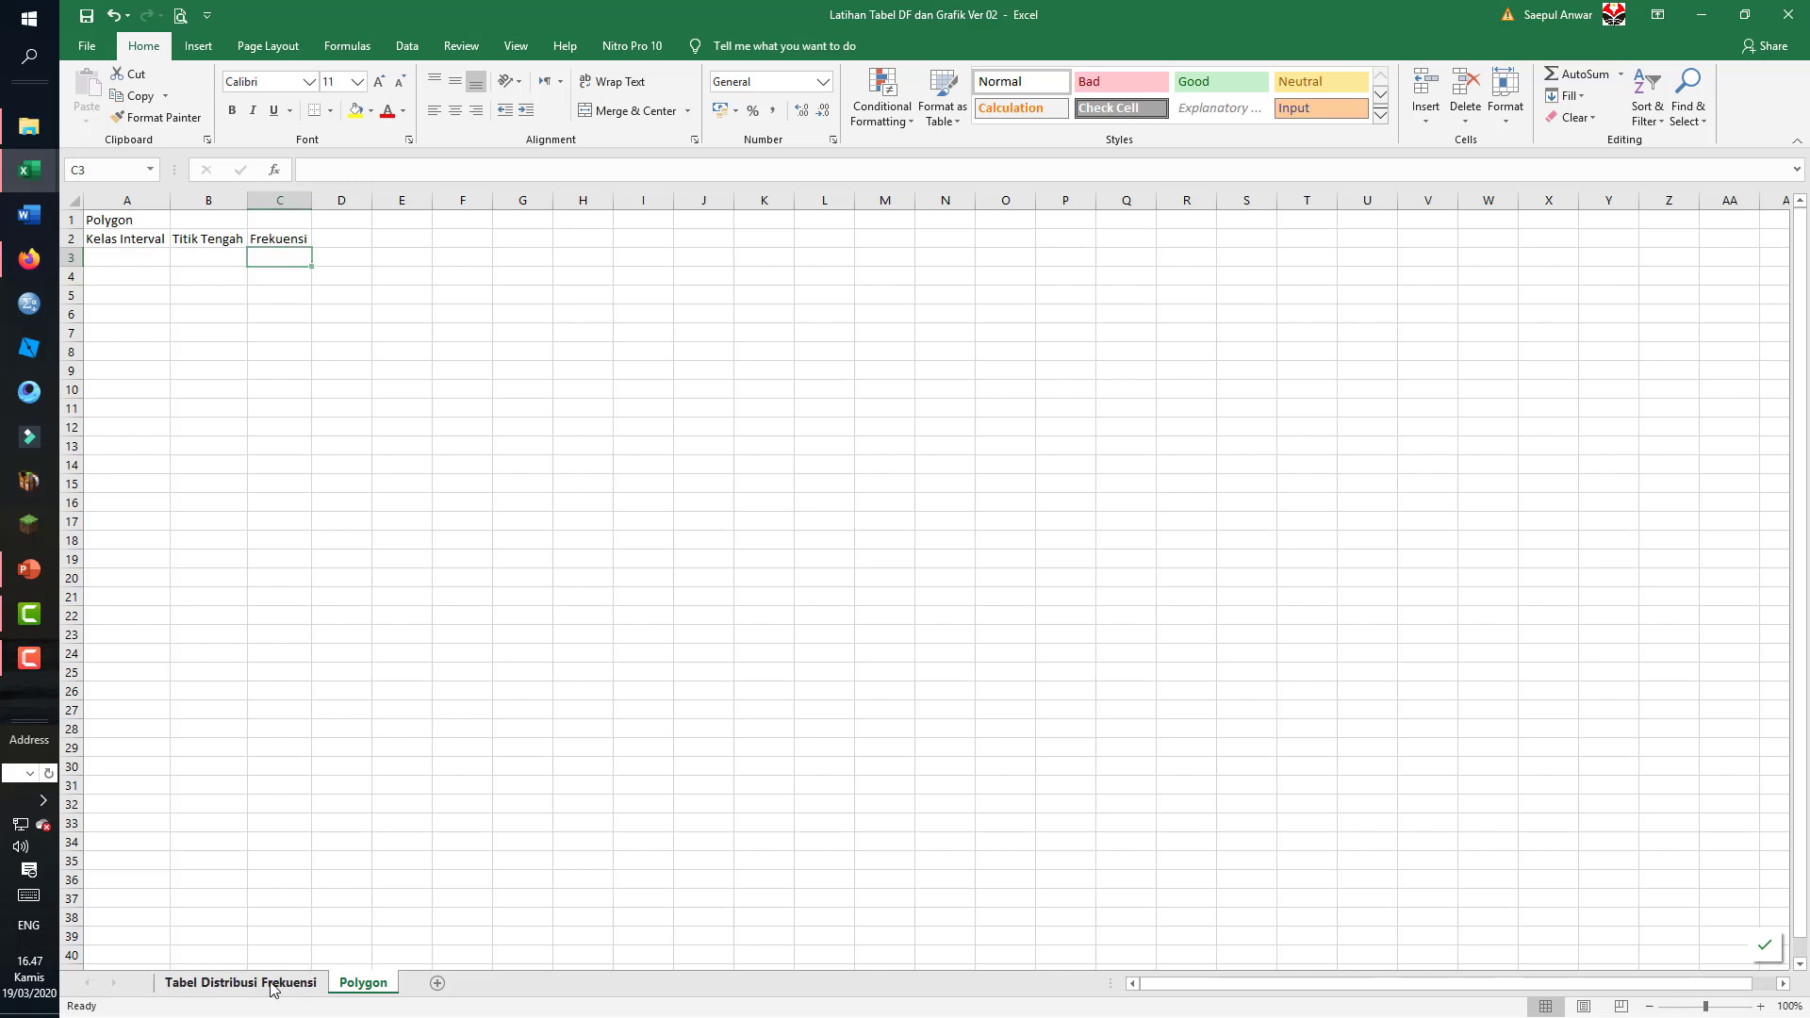
left_click_drag(157, 419, 863, 613)
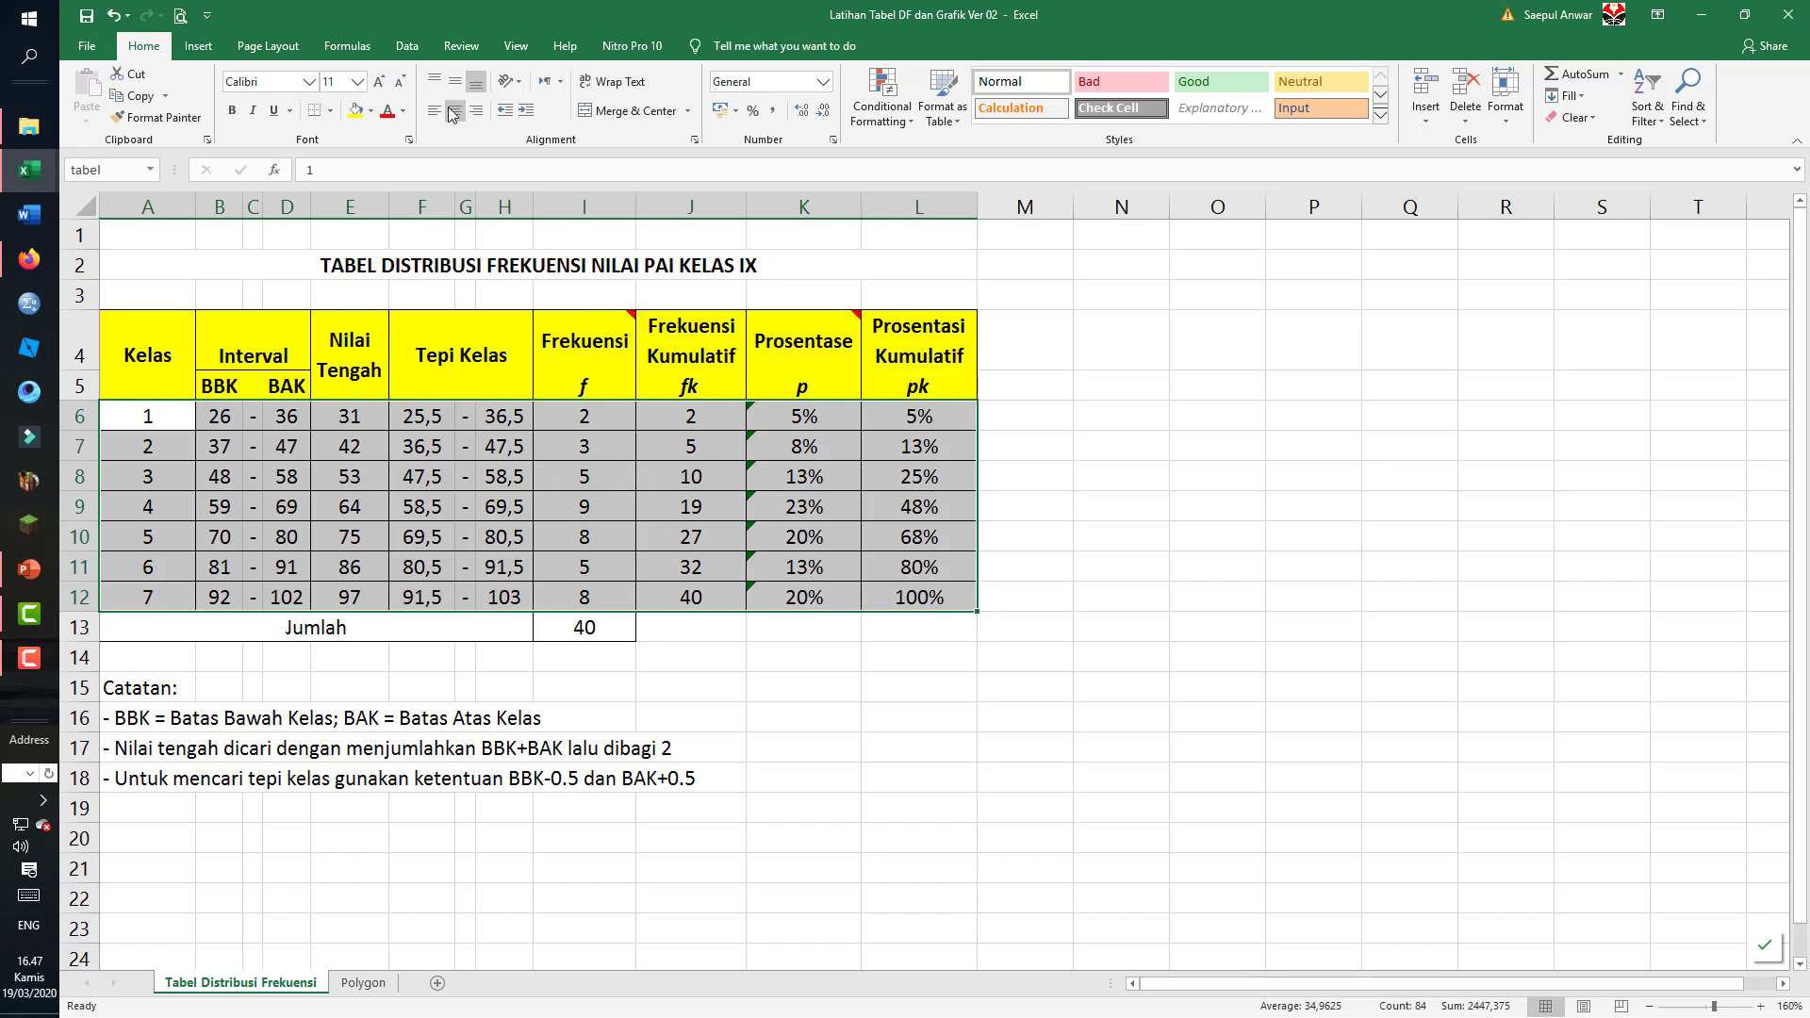
left_click(347, 45)
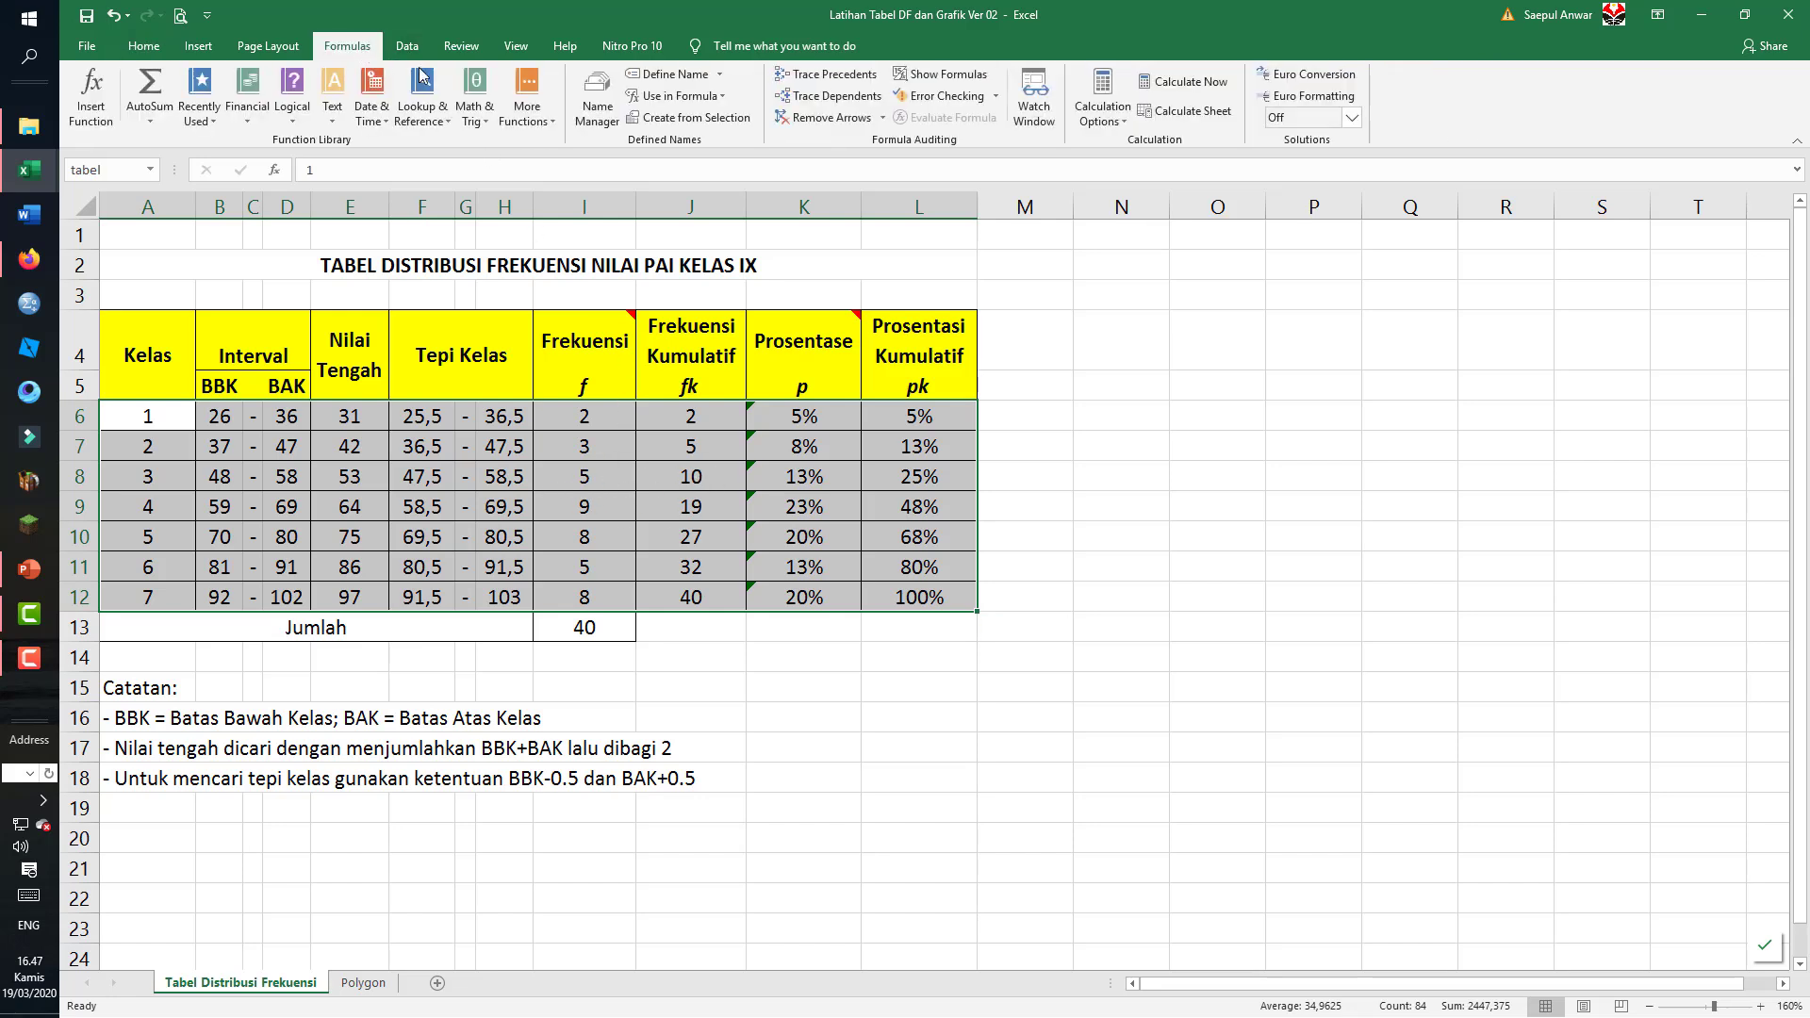
left_click(602, 113)
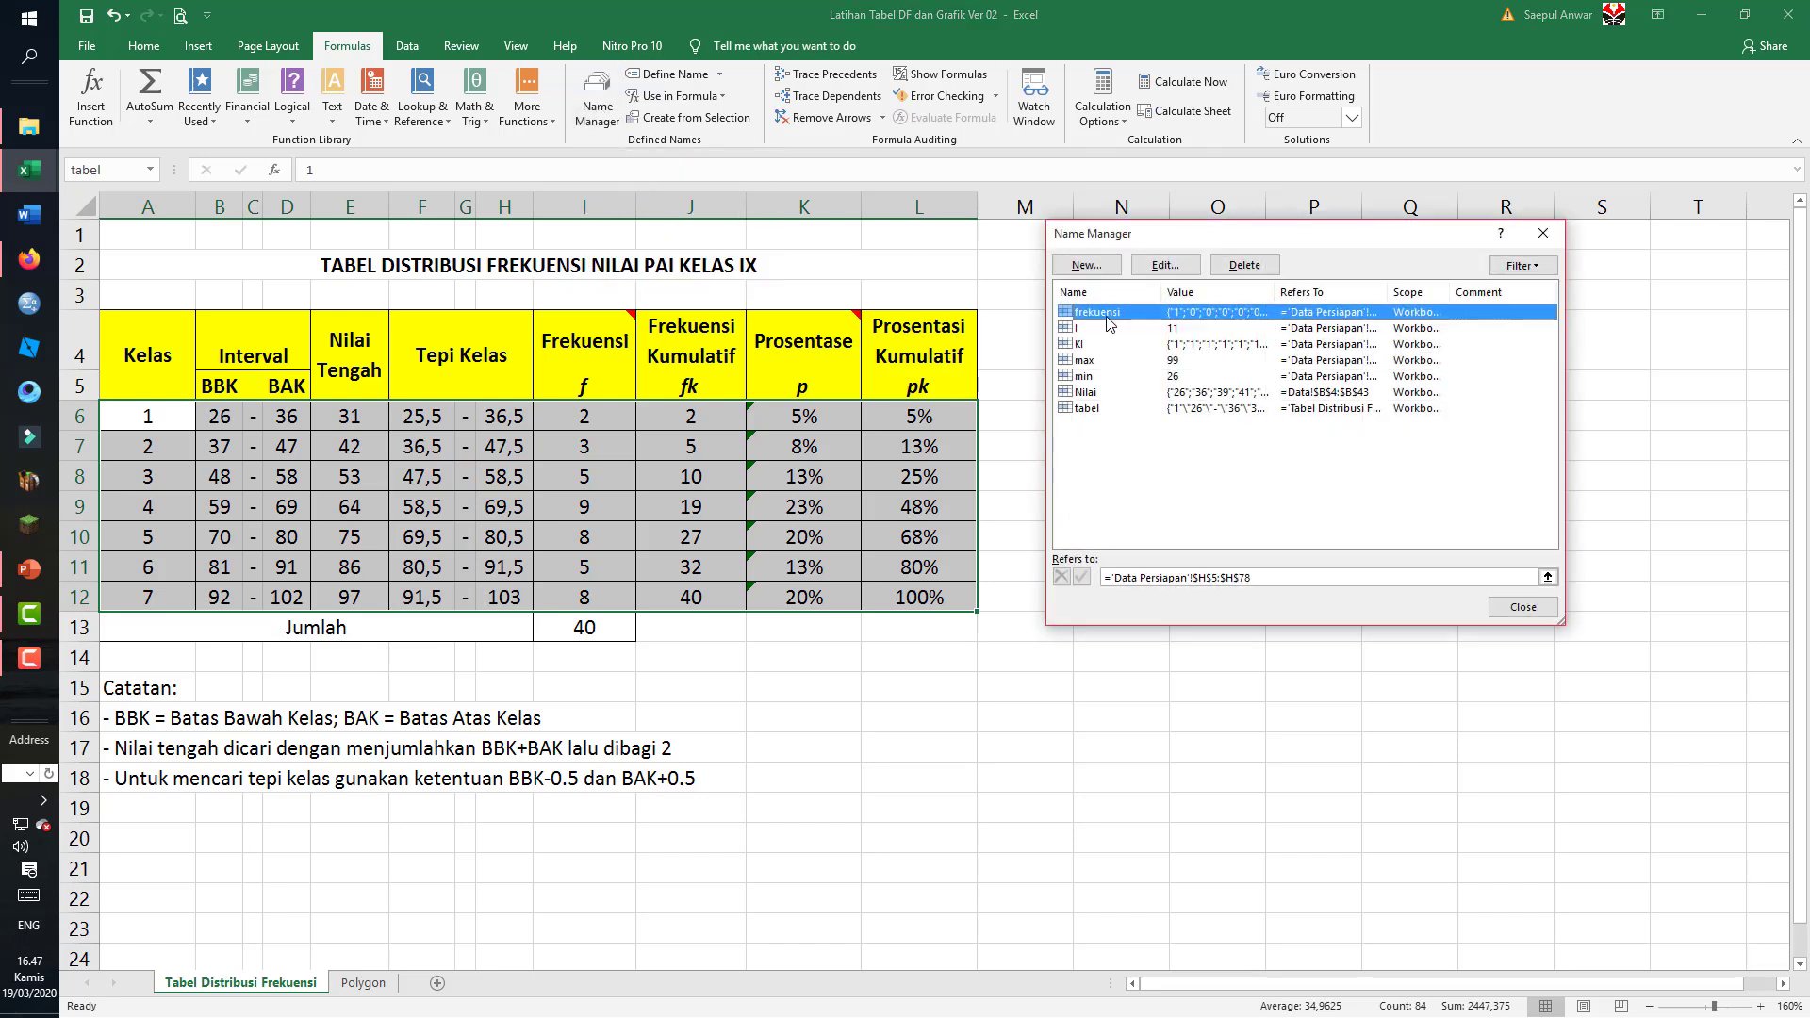
left_click(1089, 408)
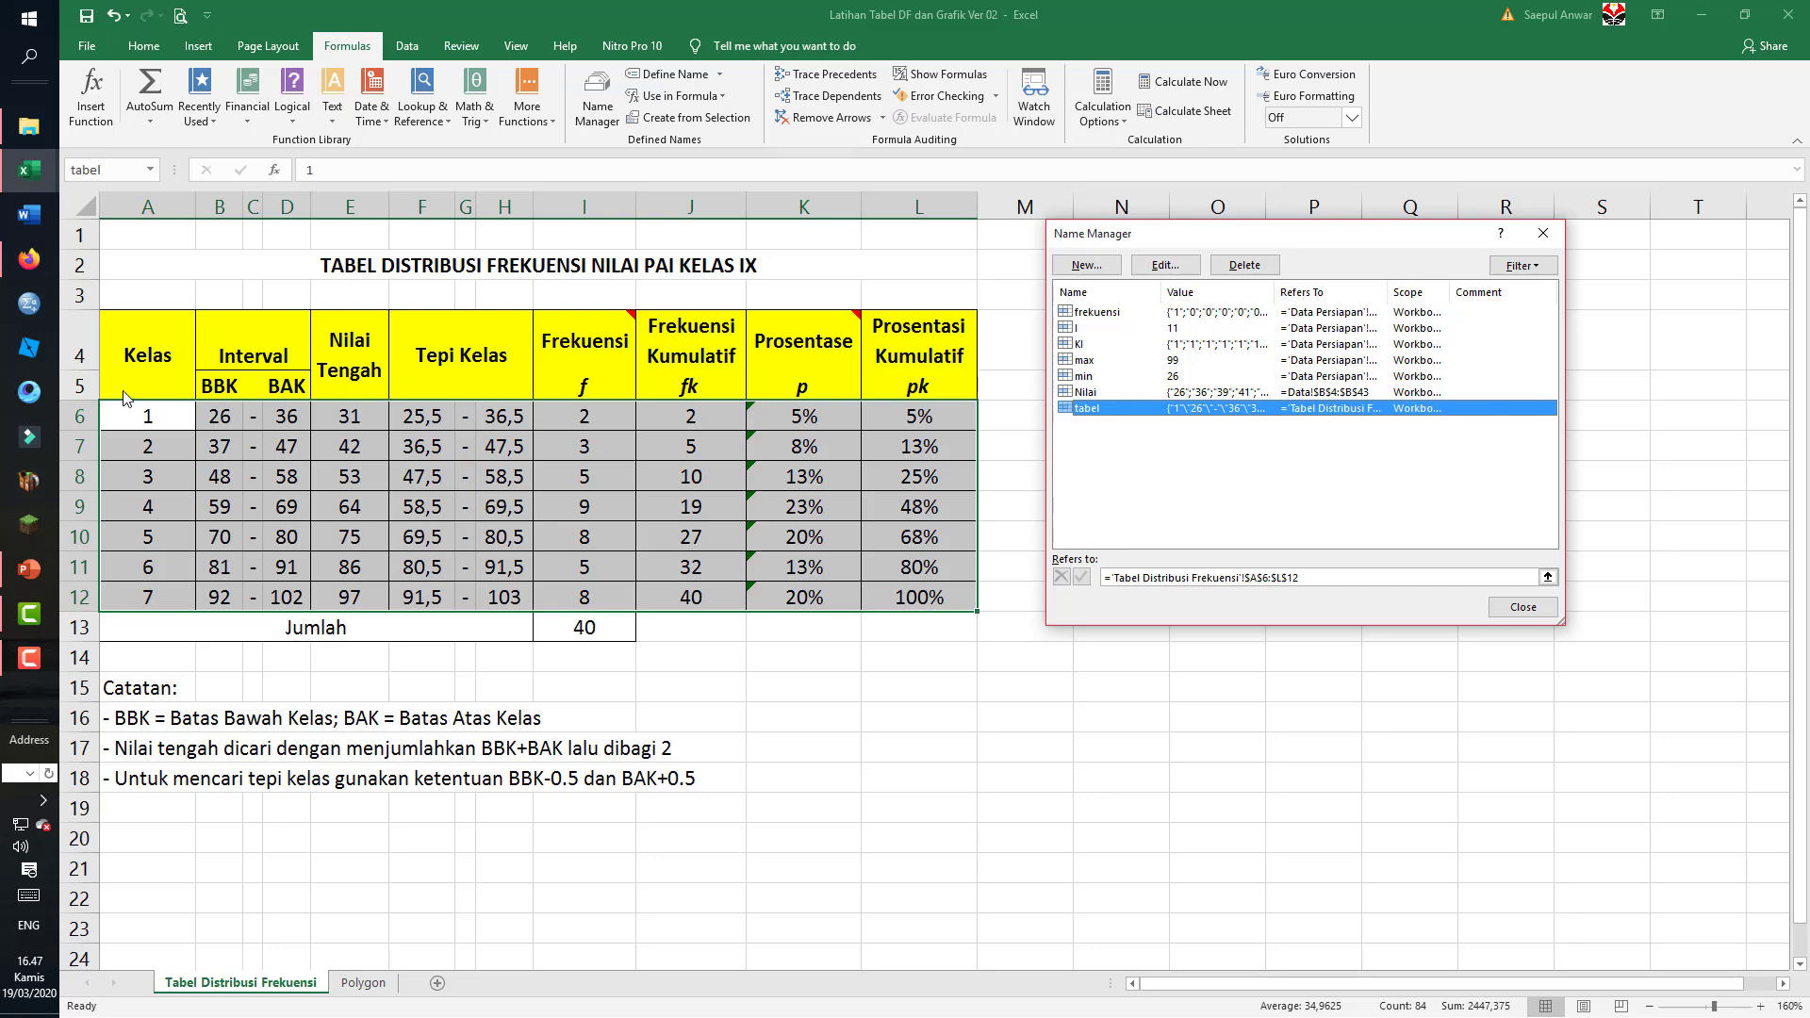
left_click(1523, 607)
left_click(919, 716)
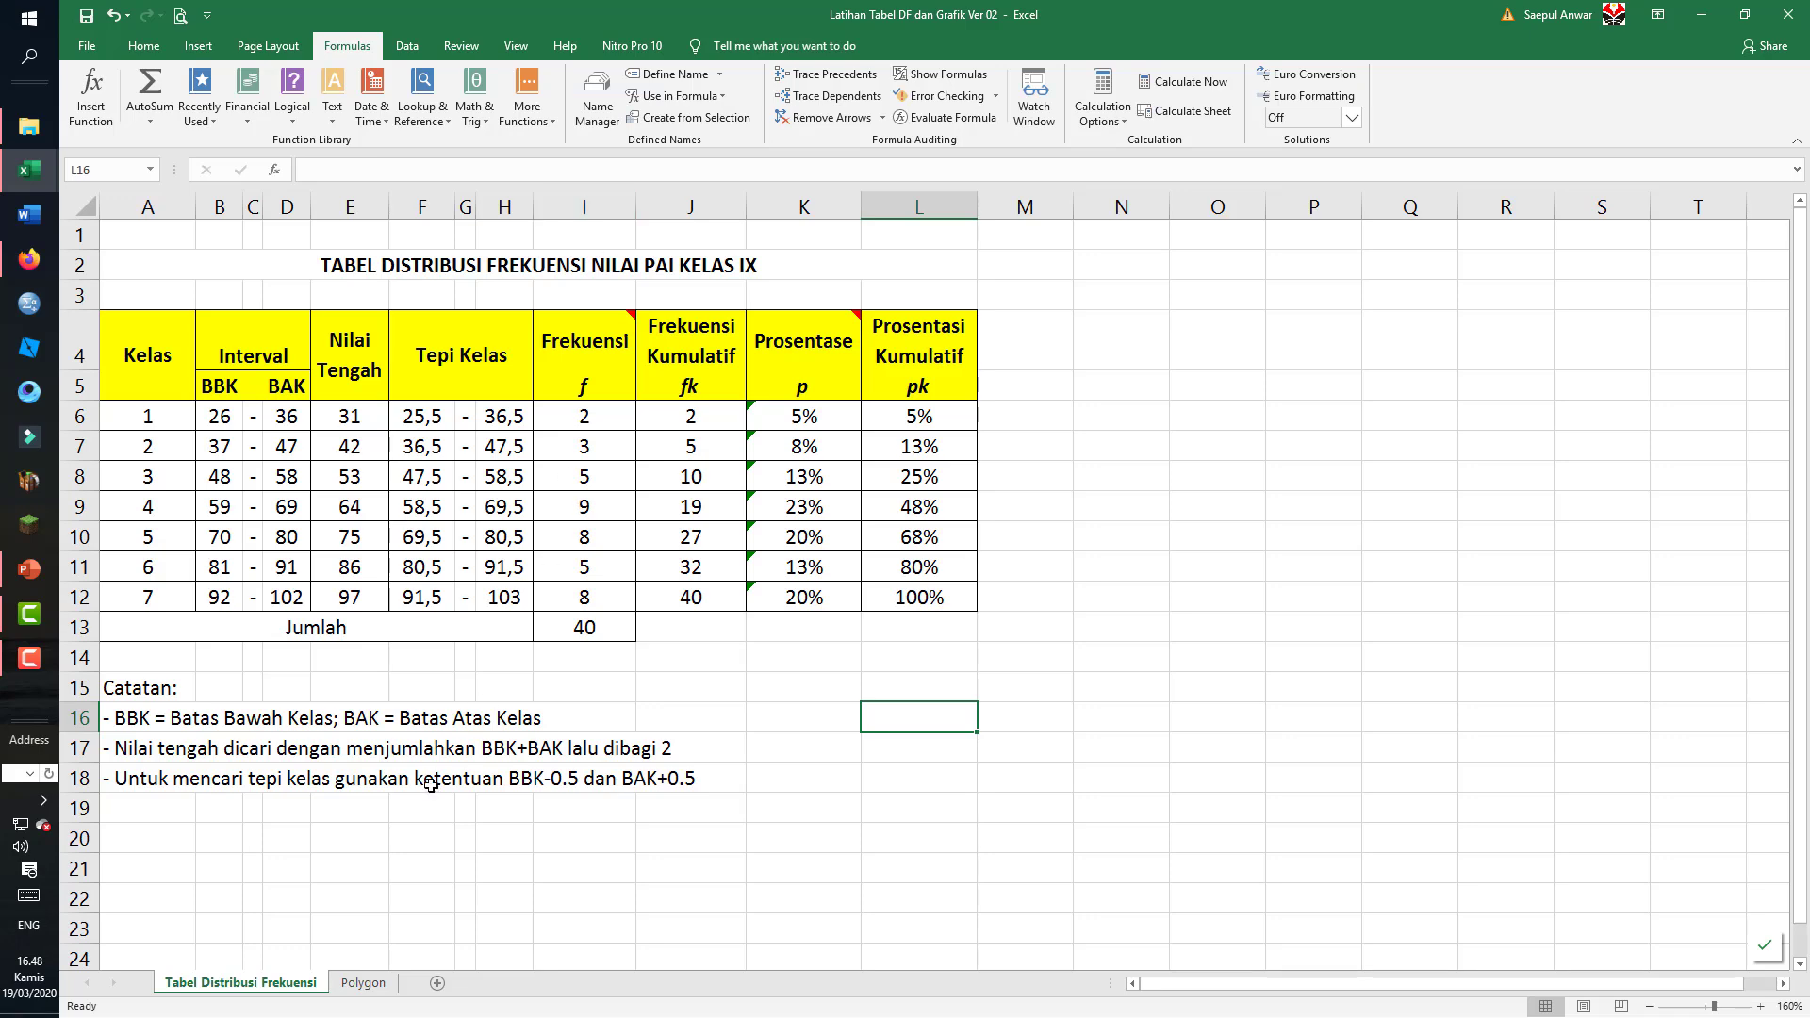
- On the Polygon sheet, enter the class numbers 1 and 2 in cells A4 and A5
left_click(363, 982)
left_click(146, 279)
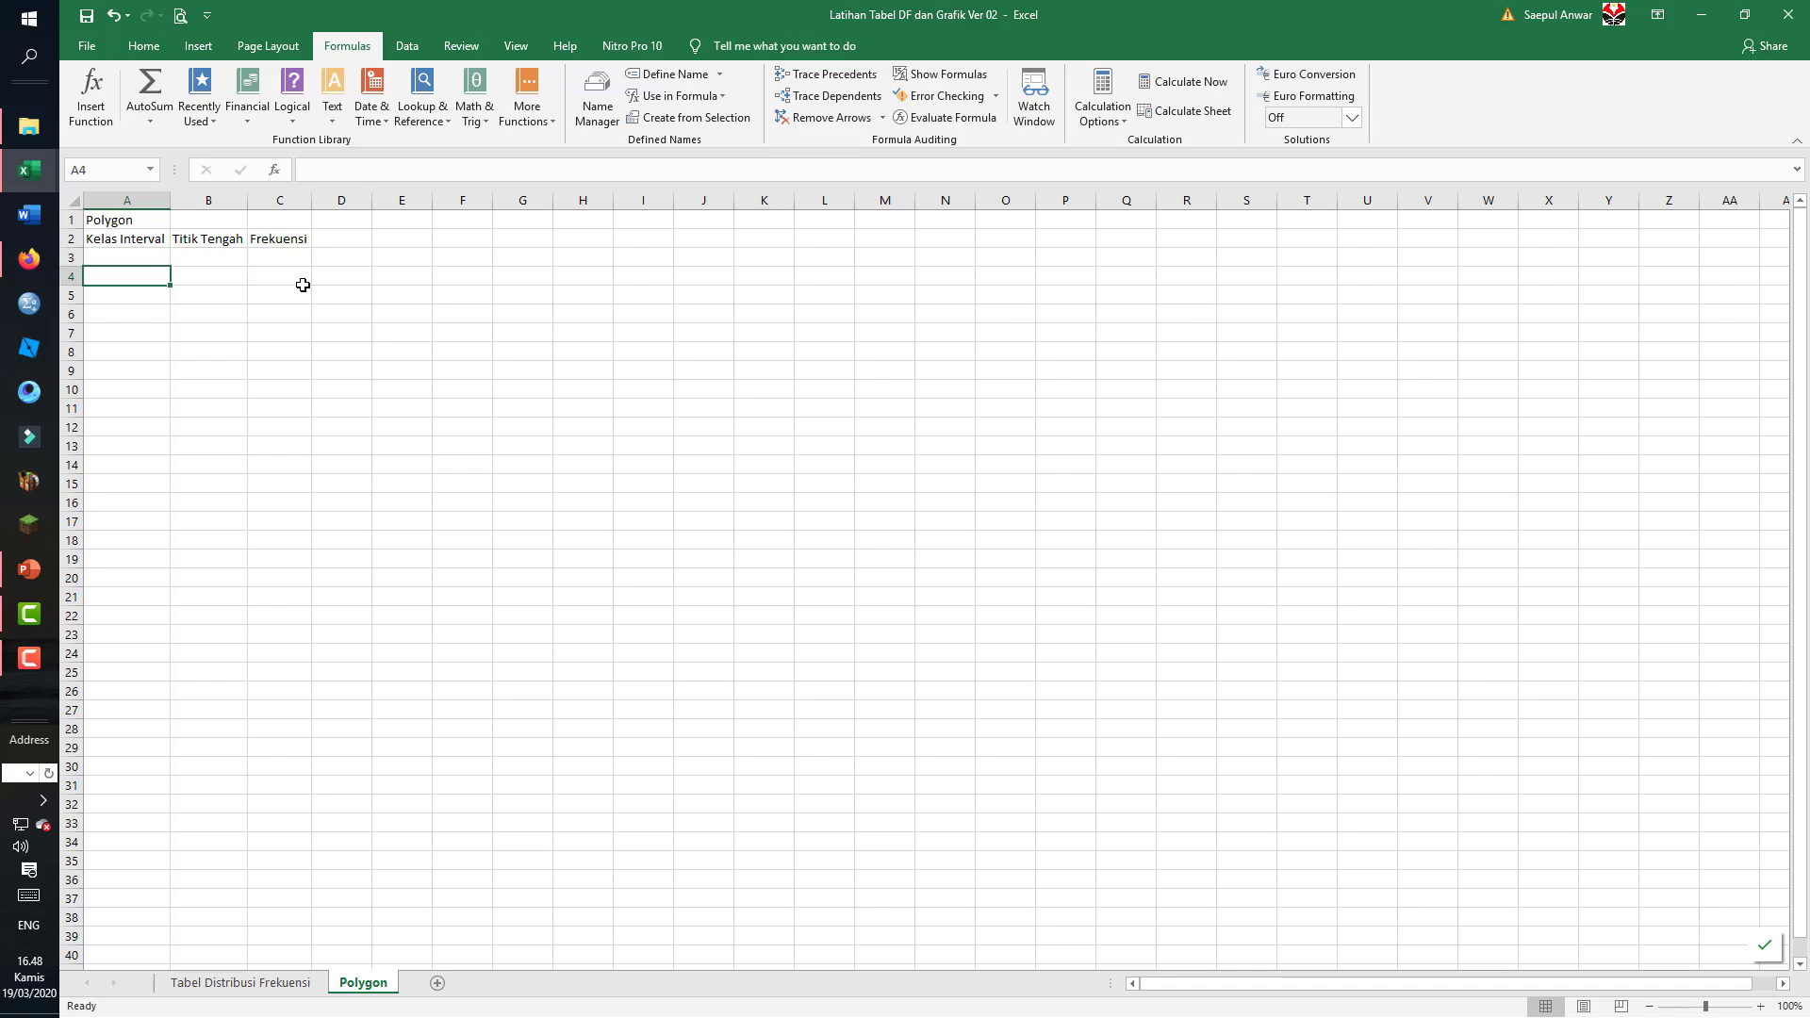
type("1")
key("Return")
type("2")
- Centre the class numbers in A4:A5 and extend the series down to 7 in cell A10
key("Up")
key("Up")
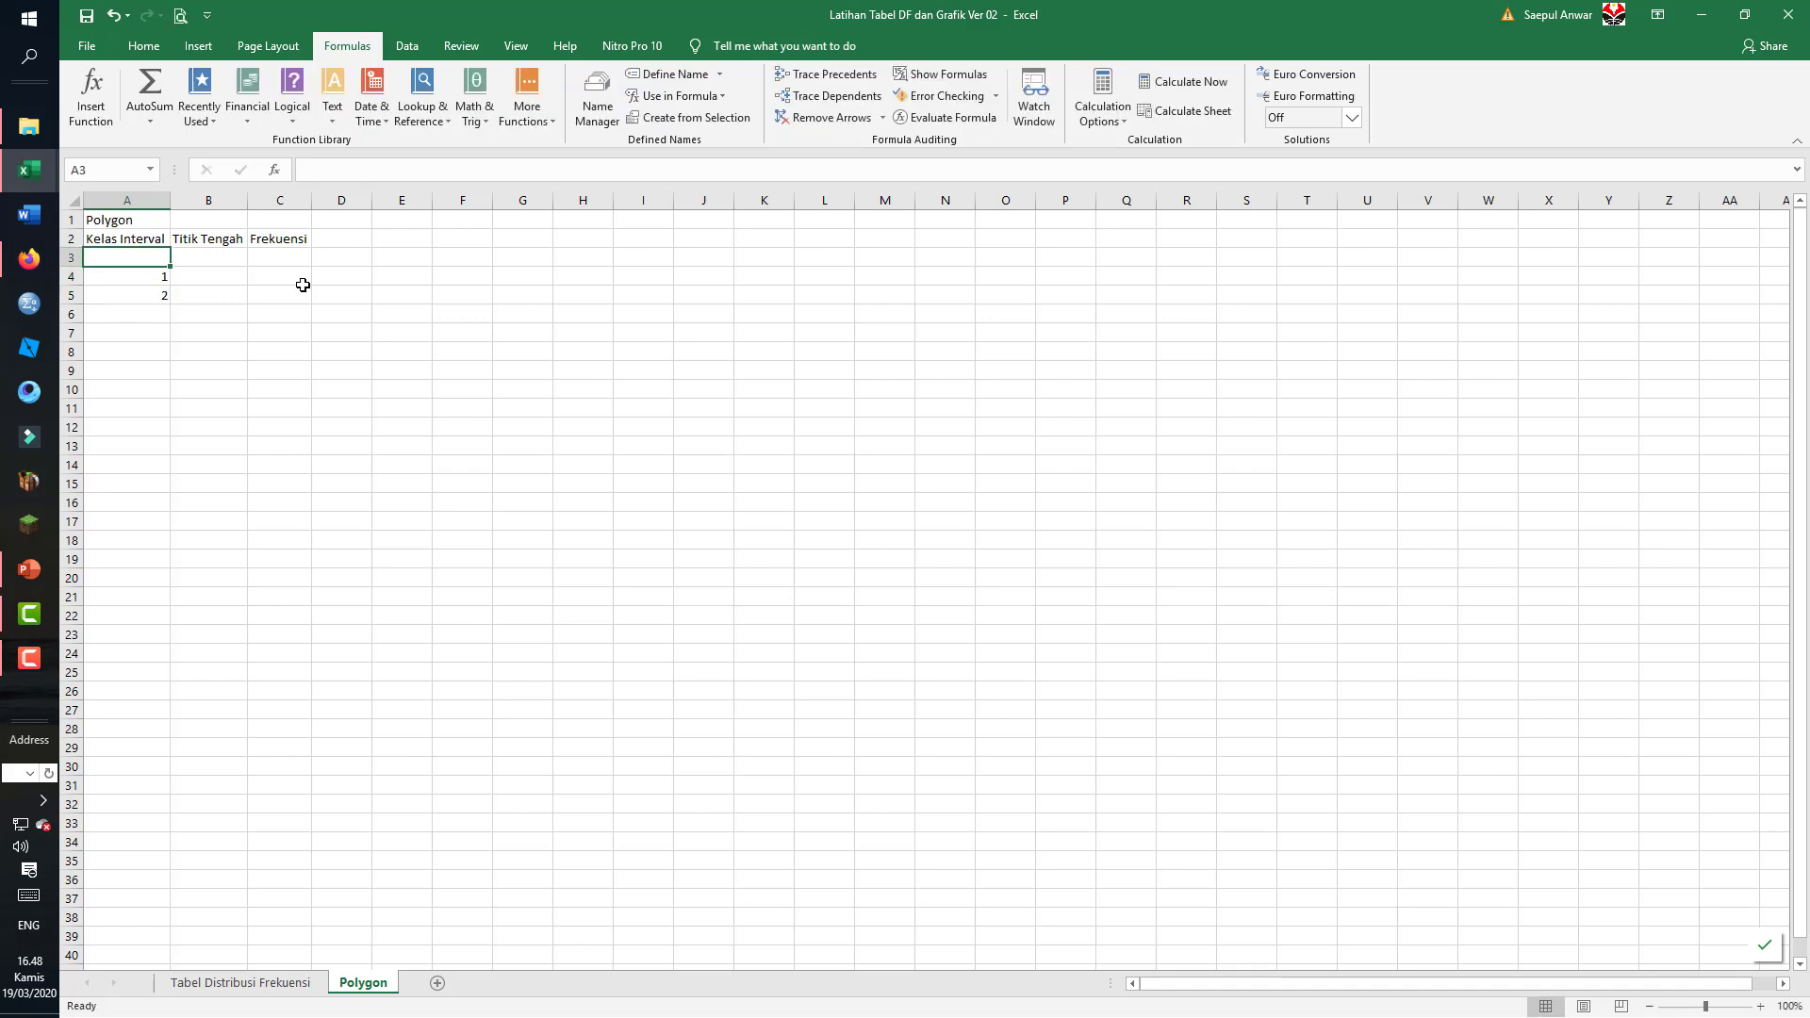
key("Down")
key("shift+Down")
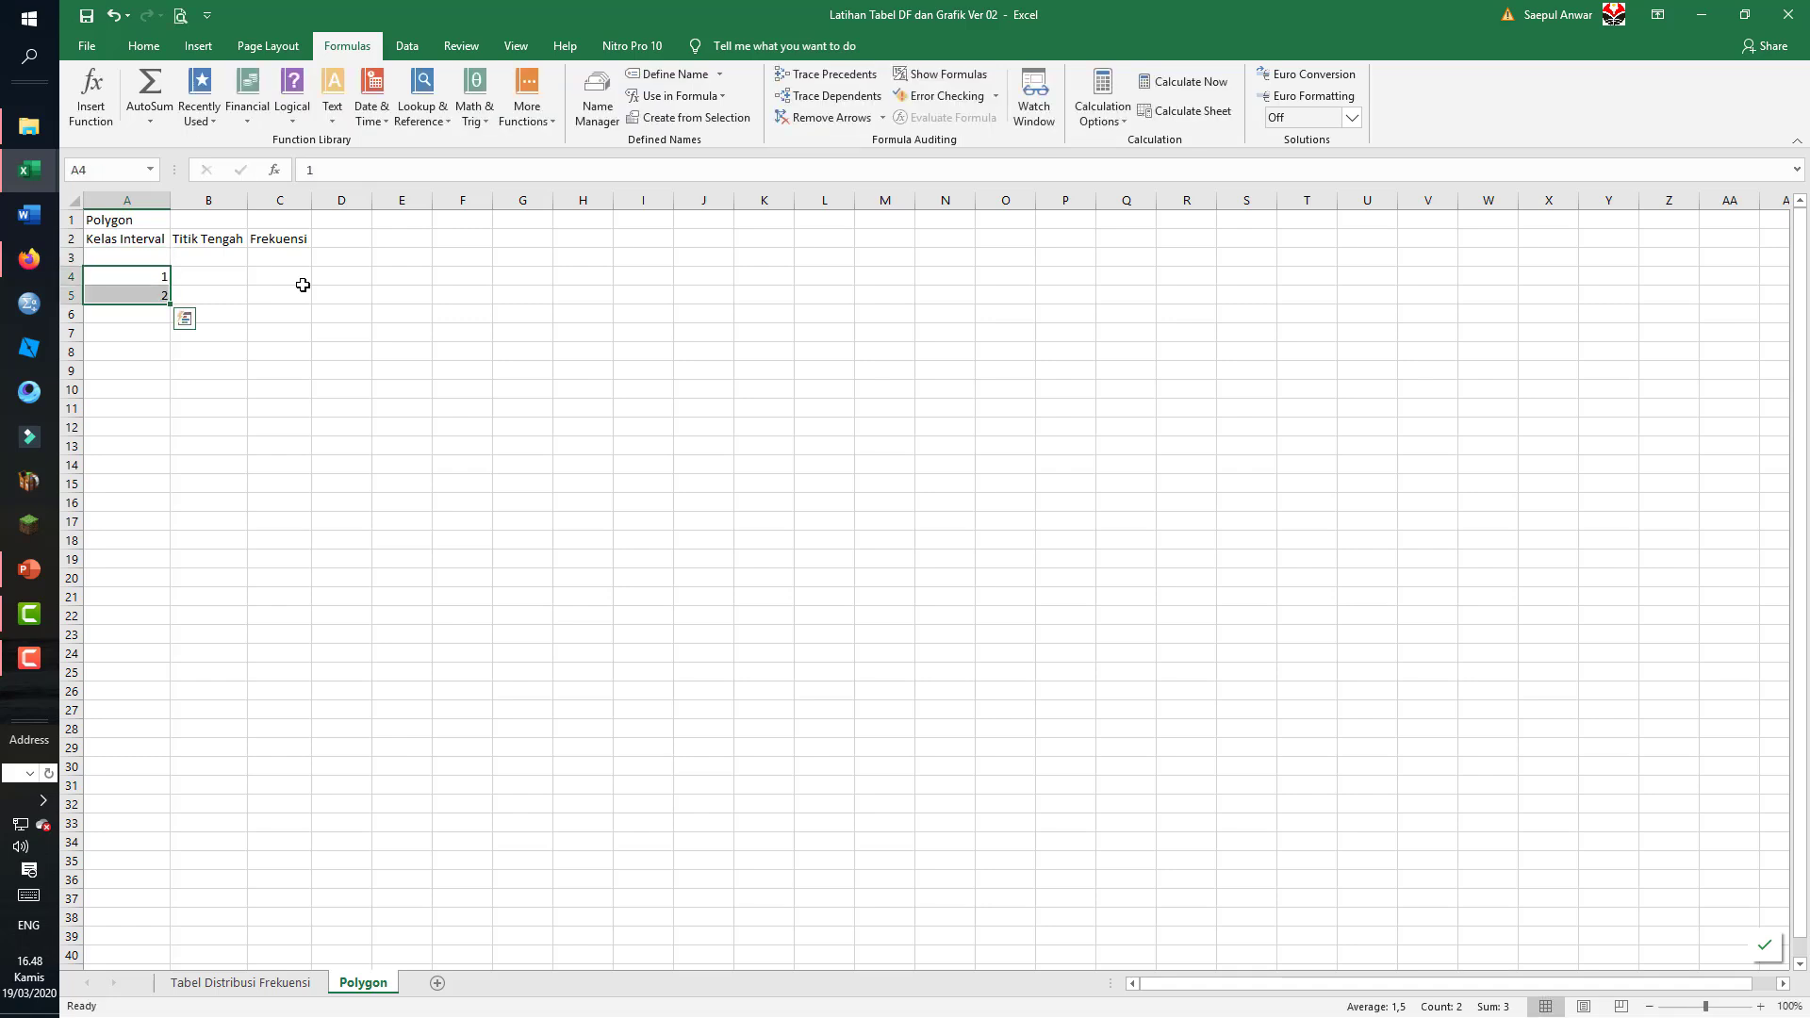
left_click(86, 45)
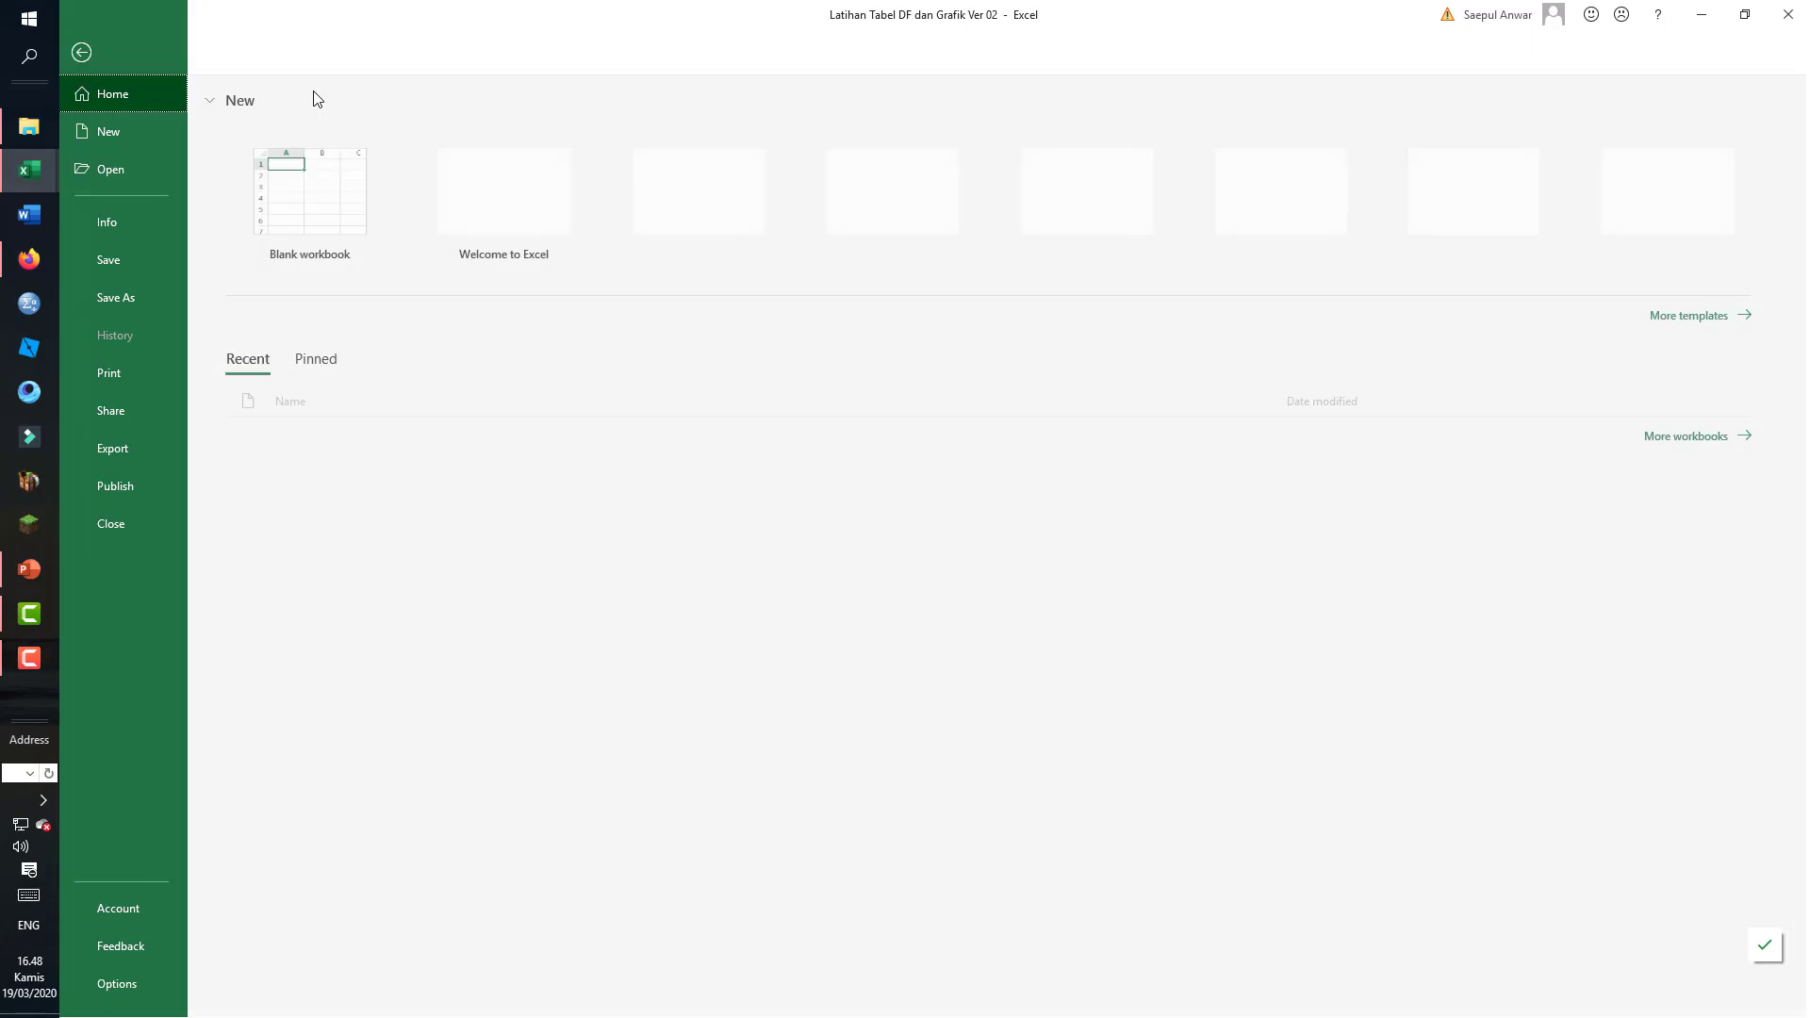
left_click(83, 51)
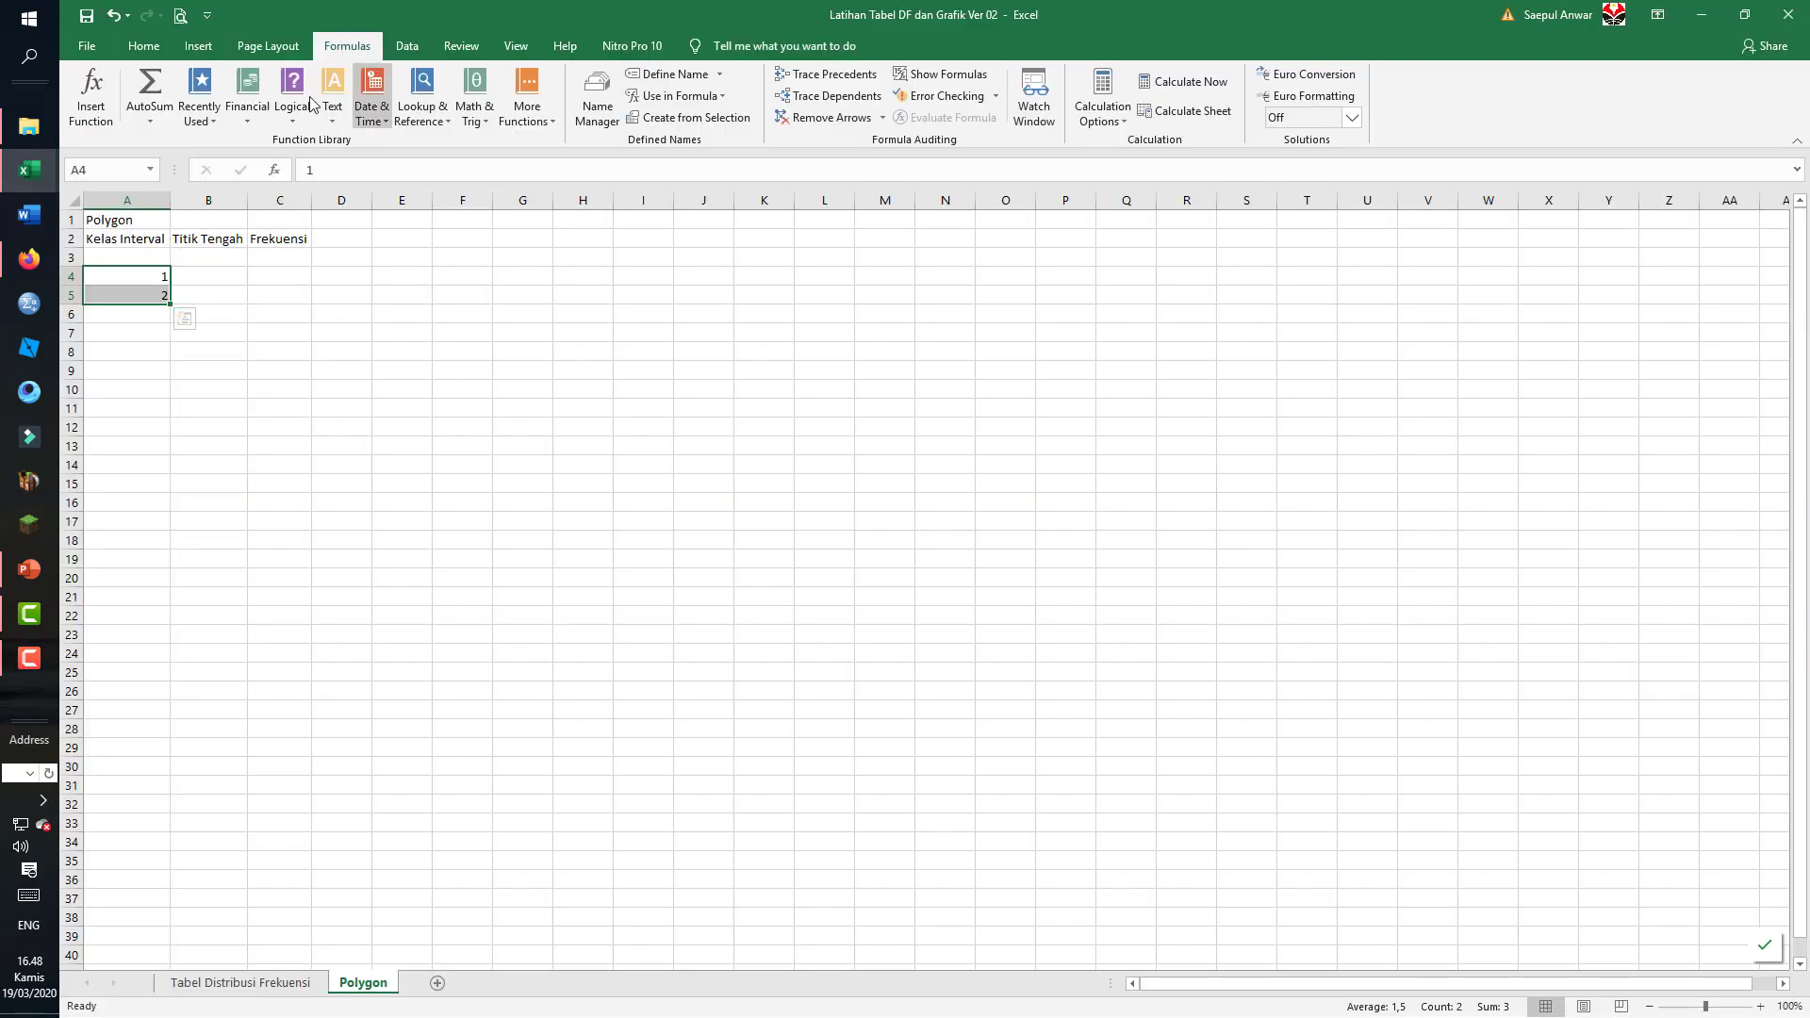
left_click(143, 45)
left_click(455, 110)
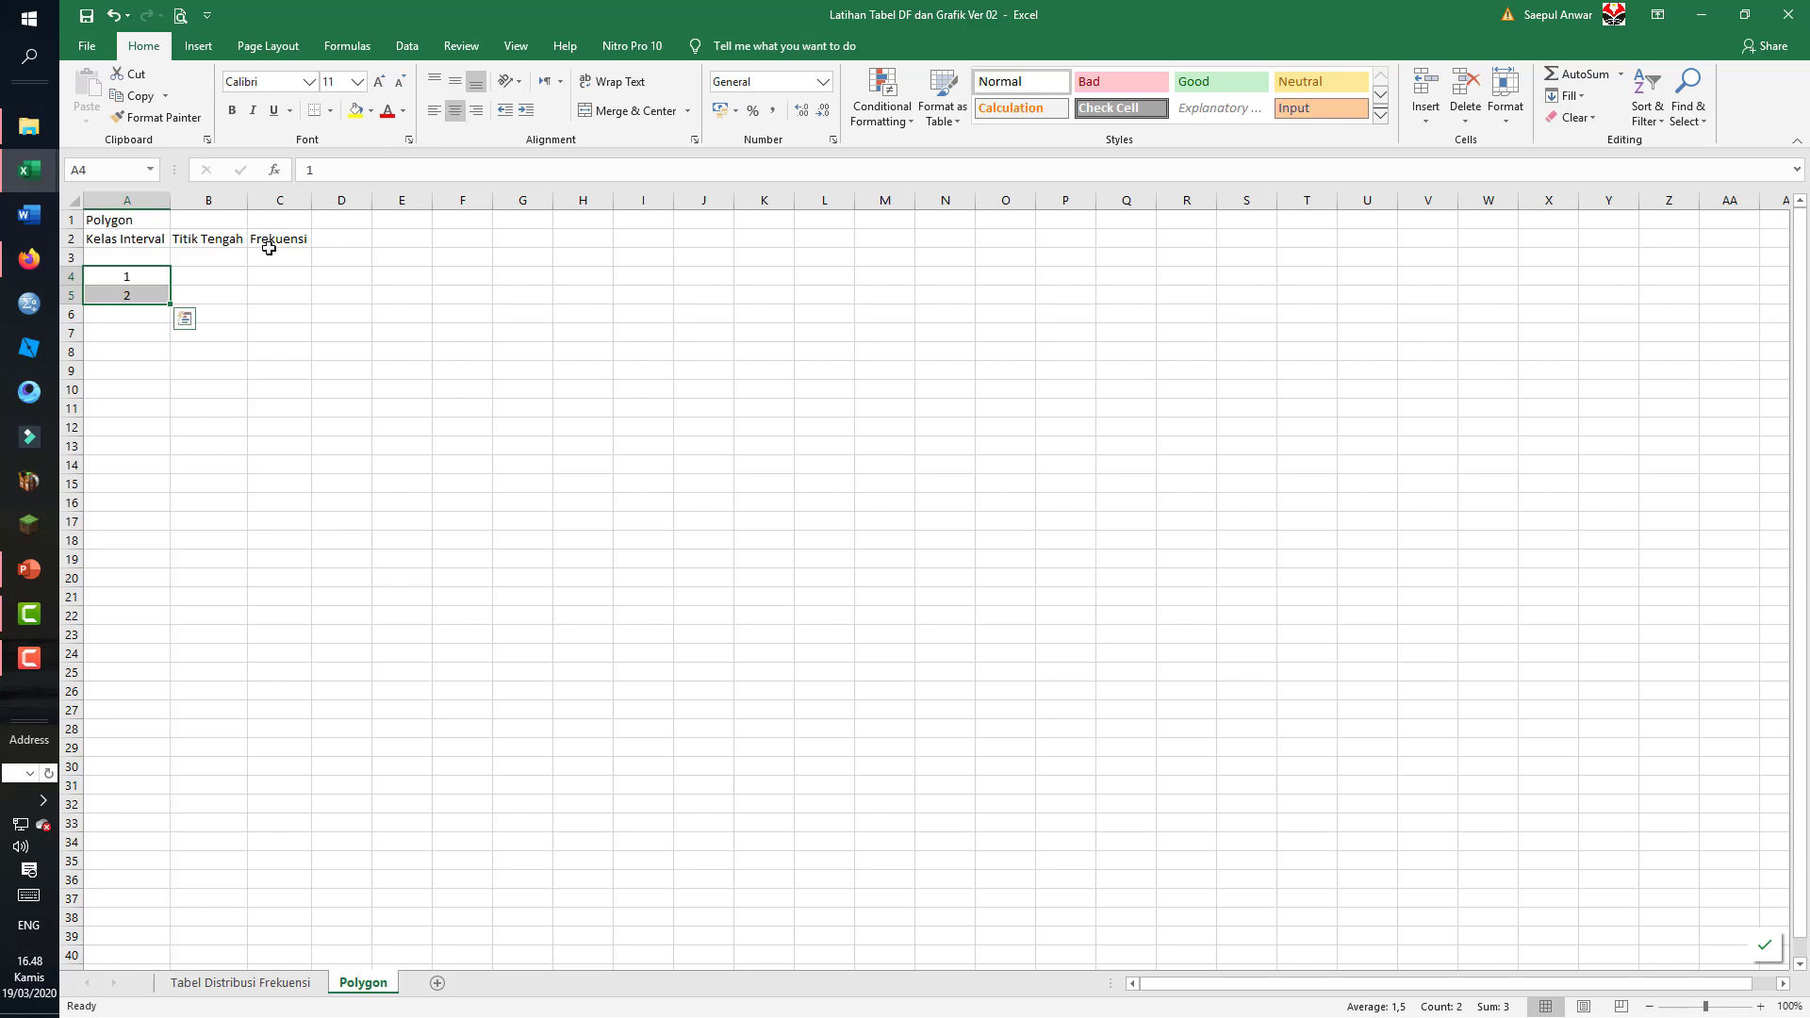
left_click_drag(169, 302, 170, 396)
left_click(148, 413)
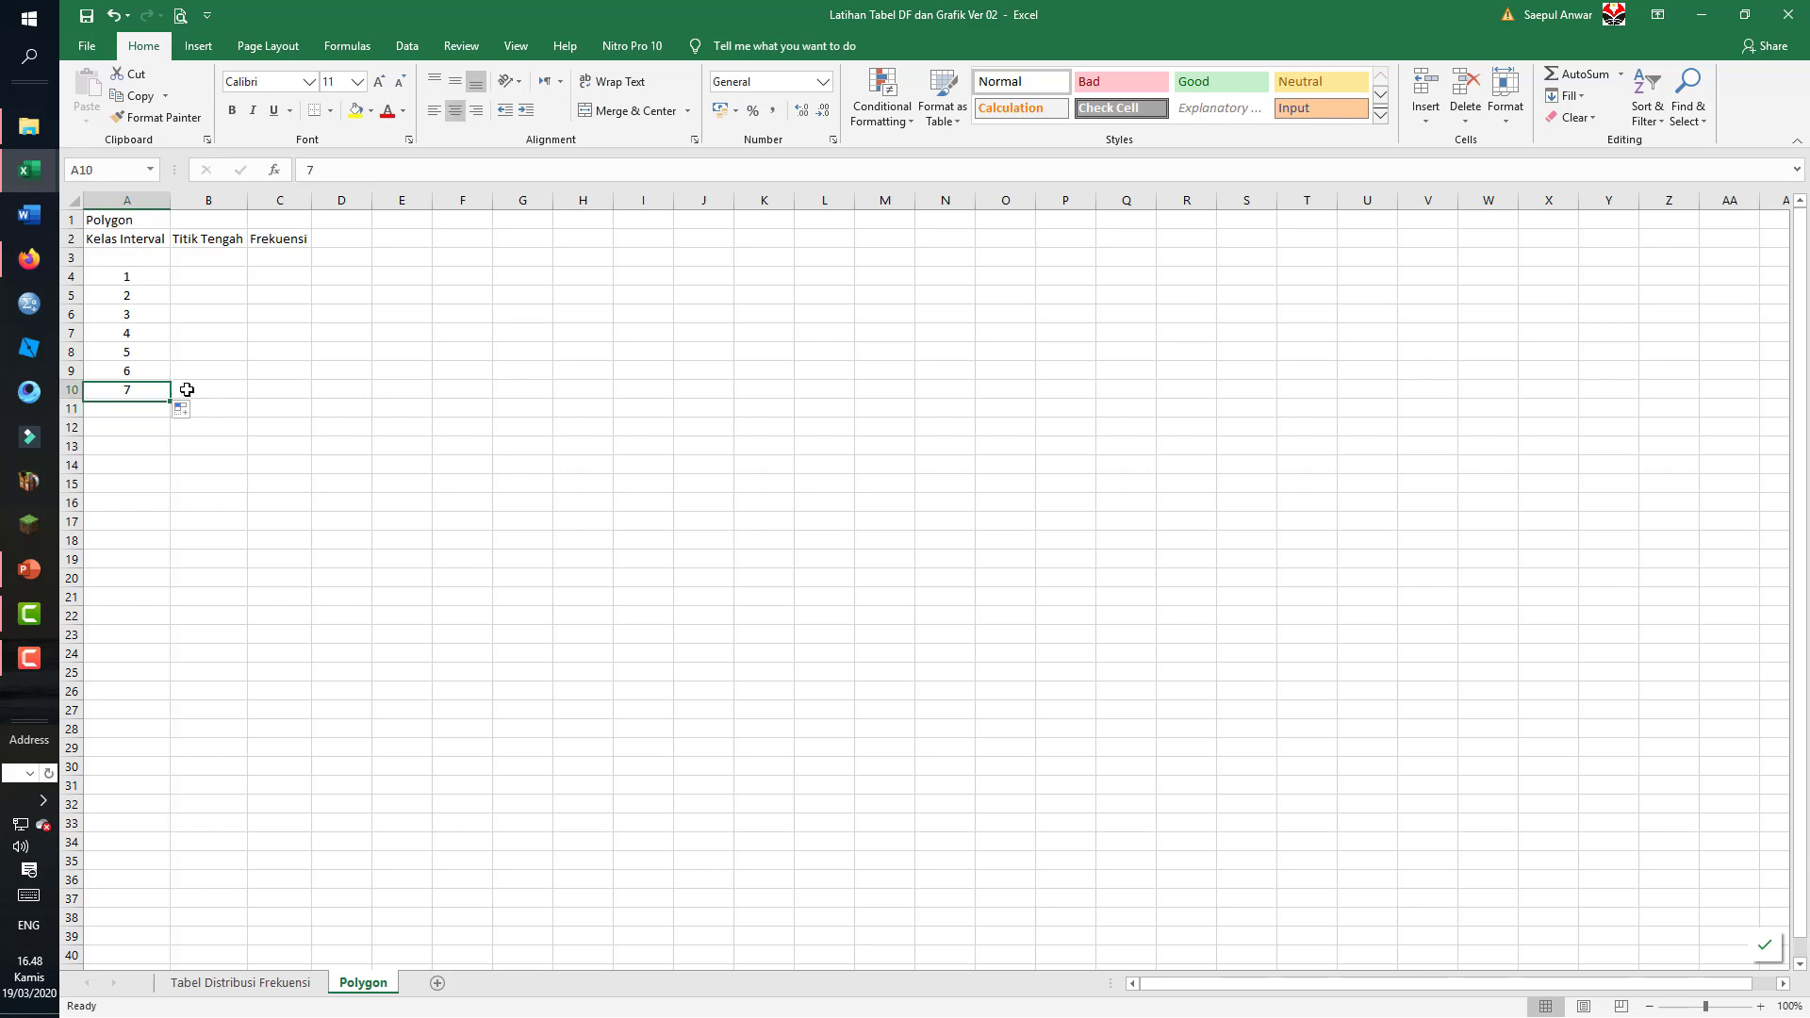
- Enter =VLOOKUP(A4;tabel;5;TRUE) in cell B4 to look up the first class's midpoint
left_click(187, 389)
key("Up")
key("Up")
key("Up")
key("Up")
key("Up")
key("Up")
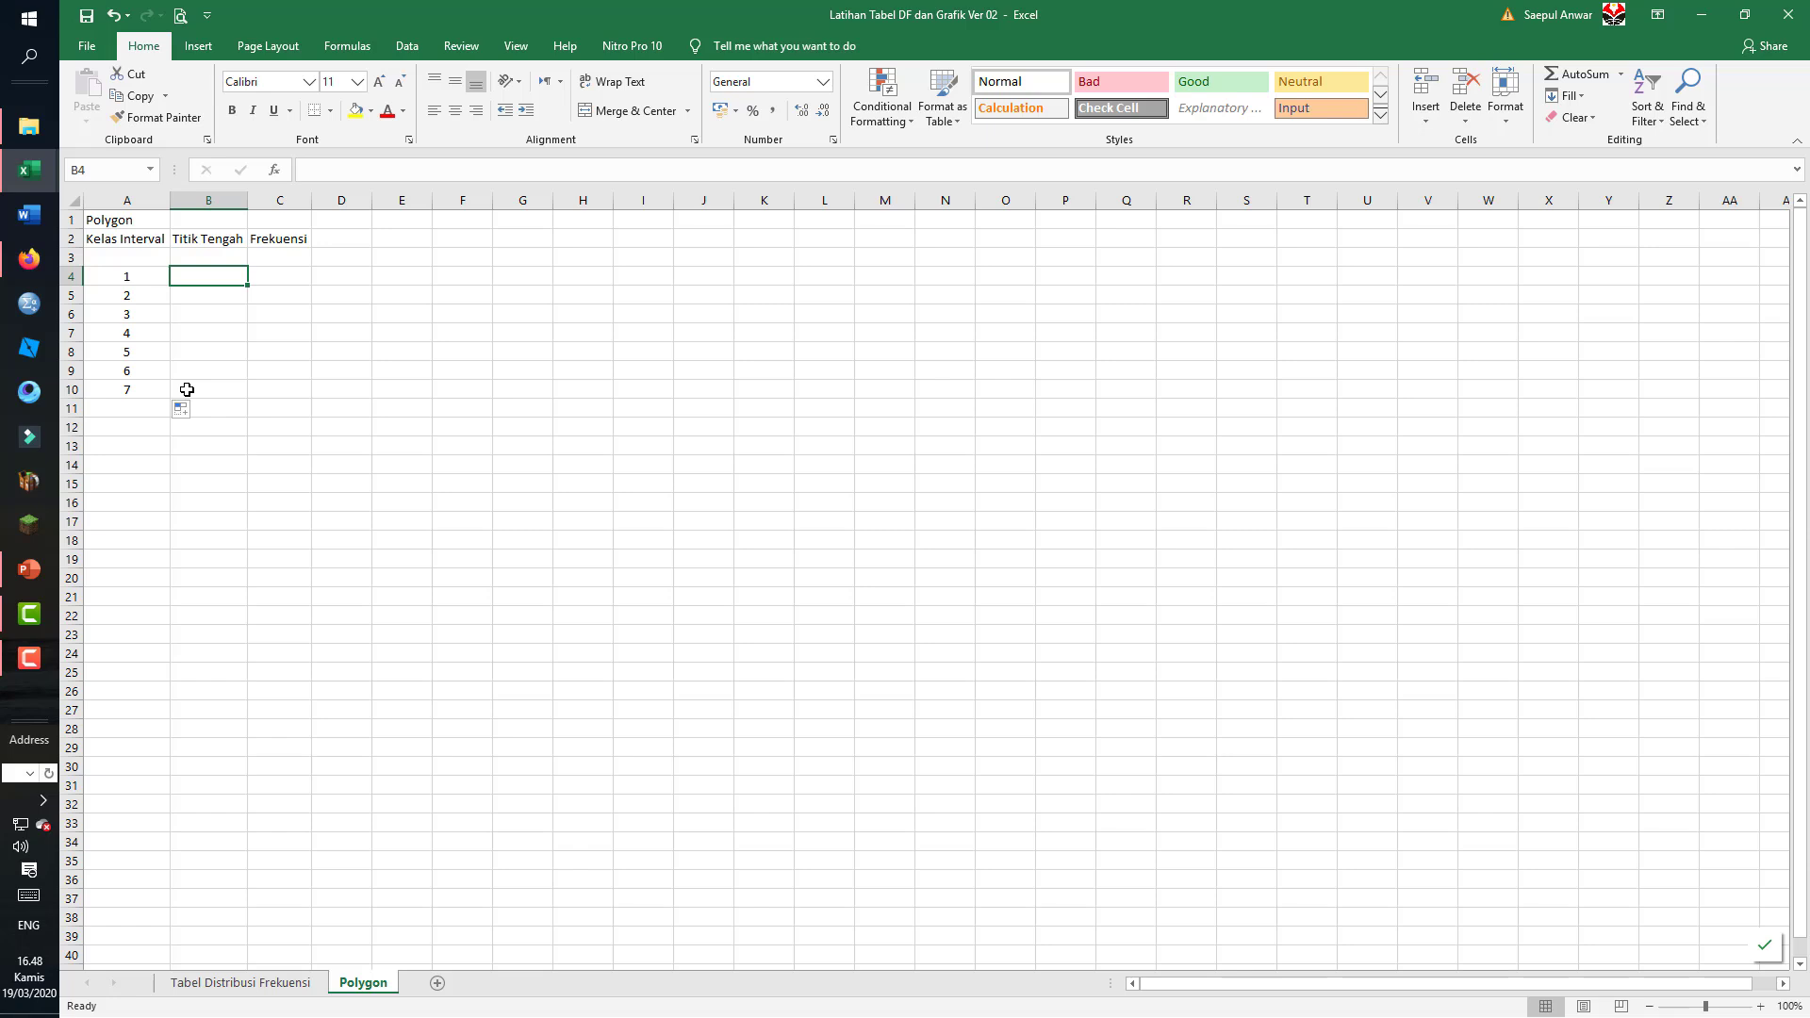
type("=")
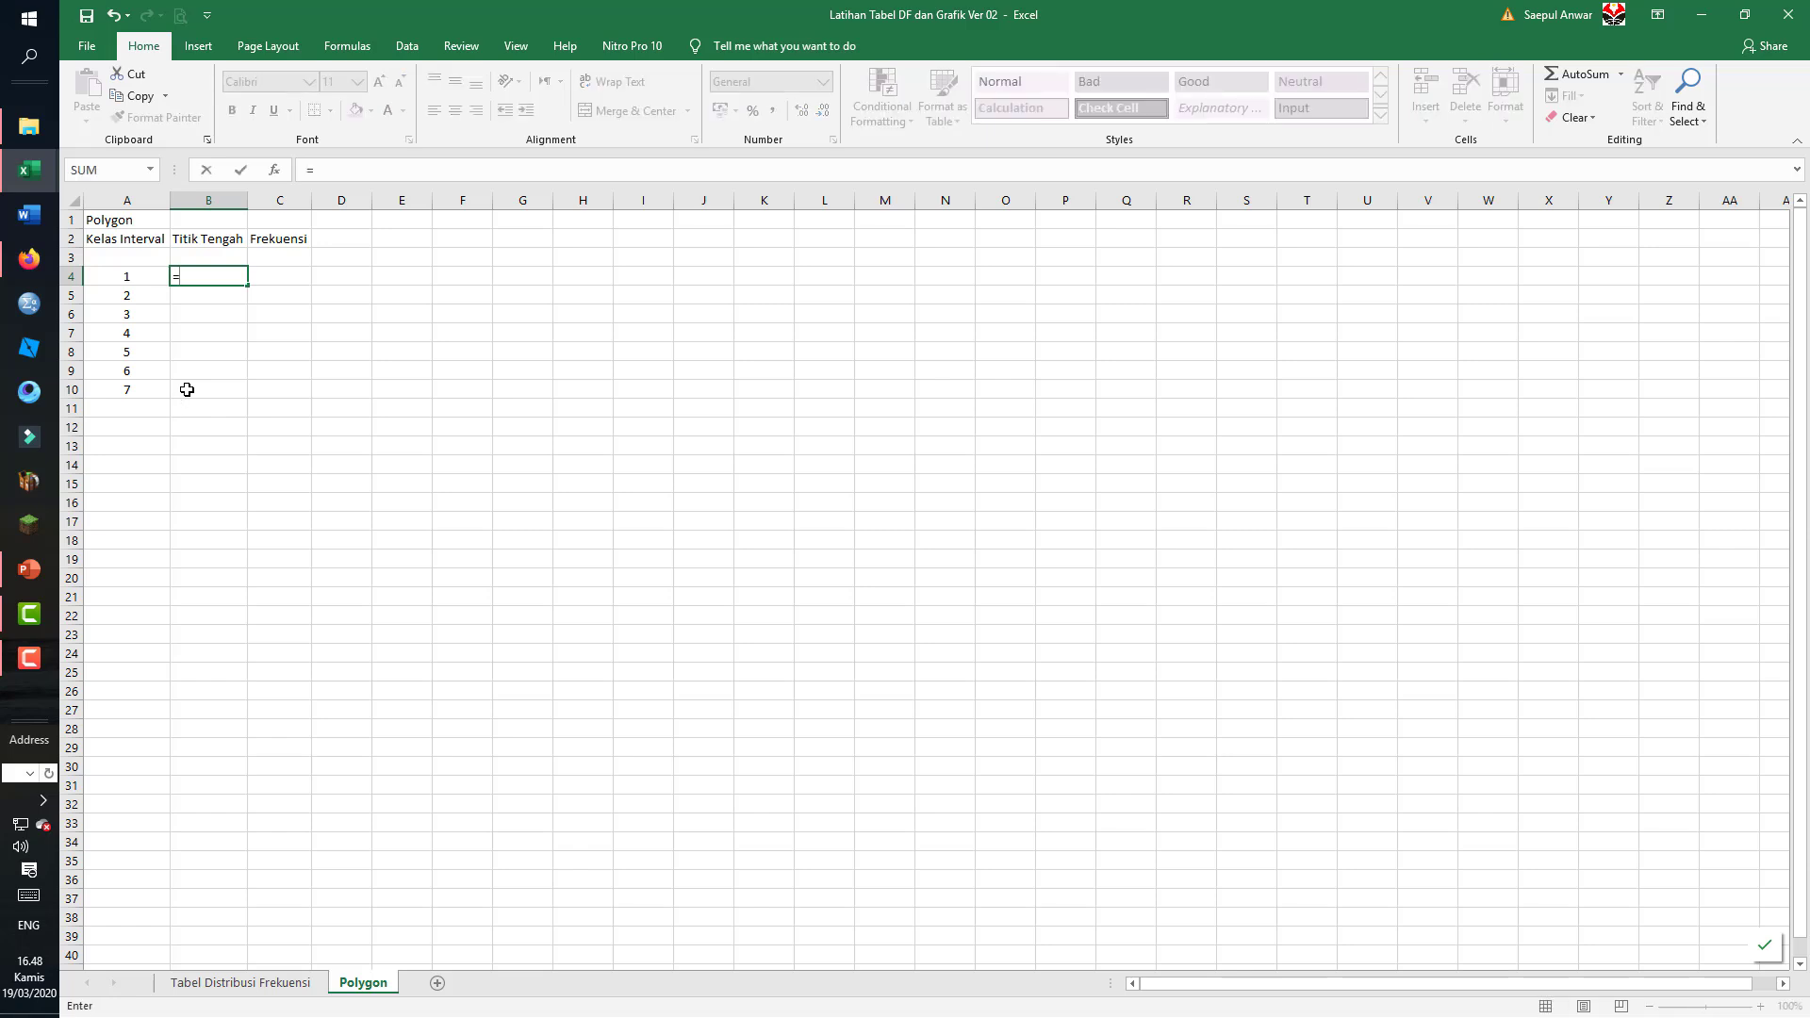
type("vlook")
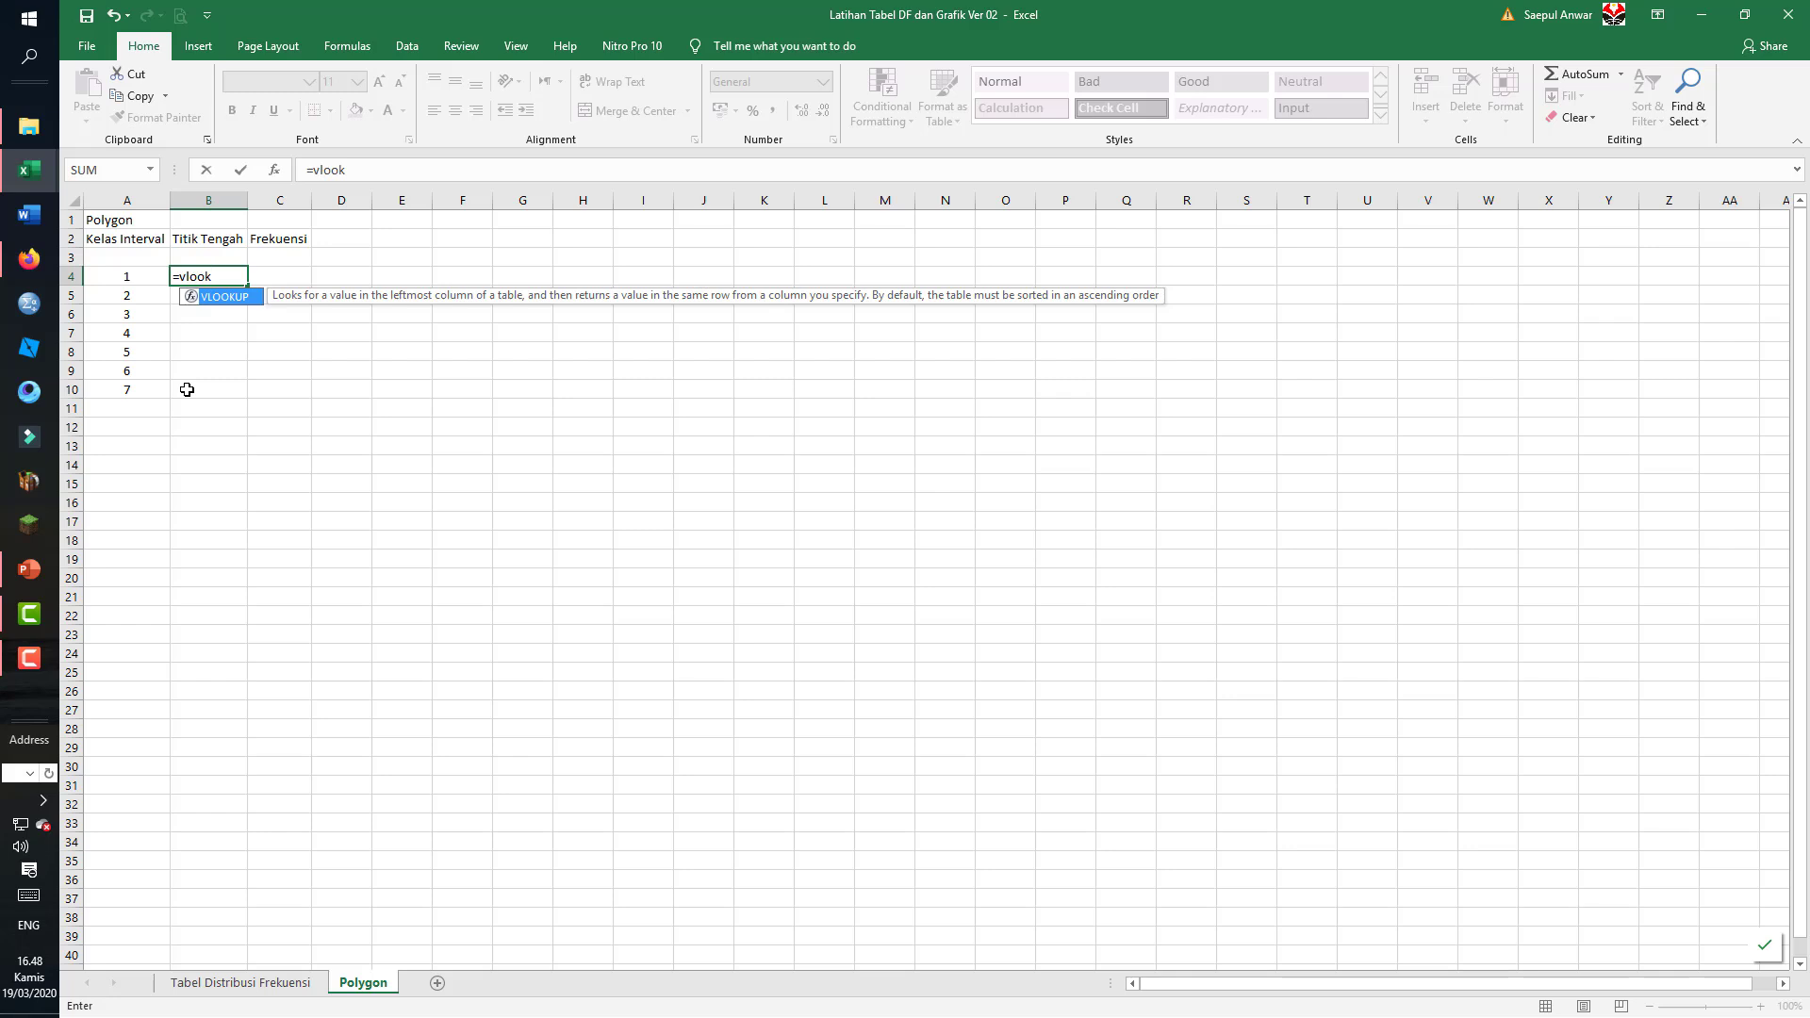
type("up(")
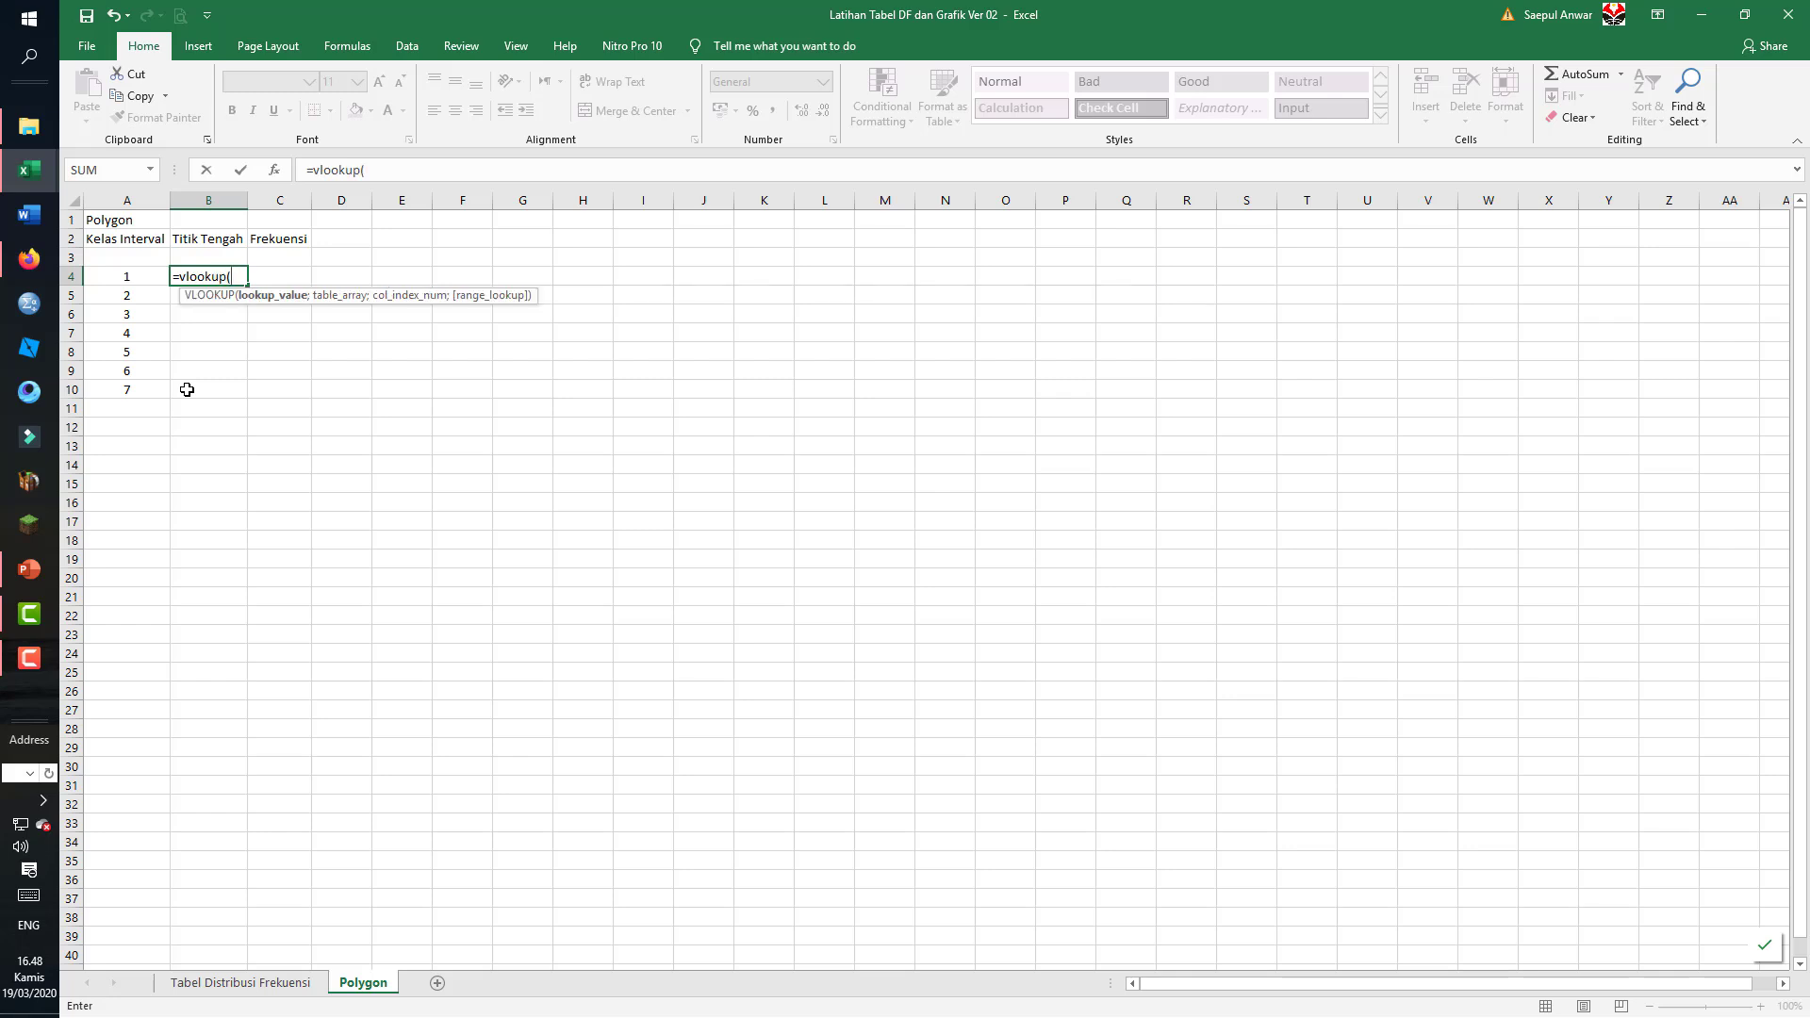
left_click(149, 277)
type(";")
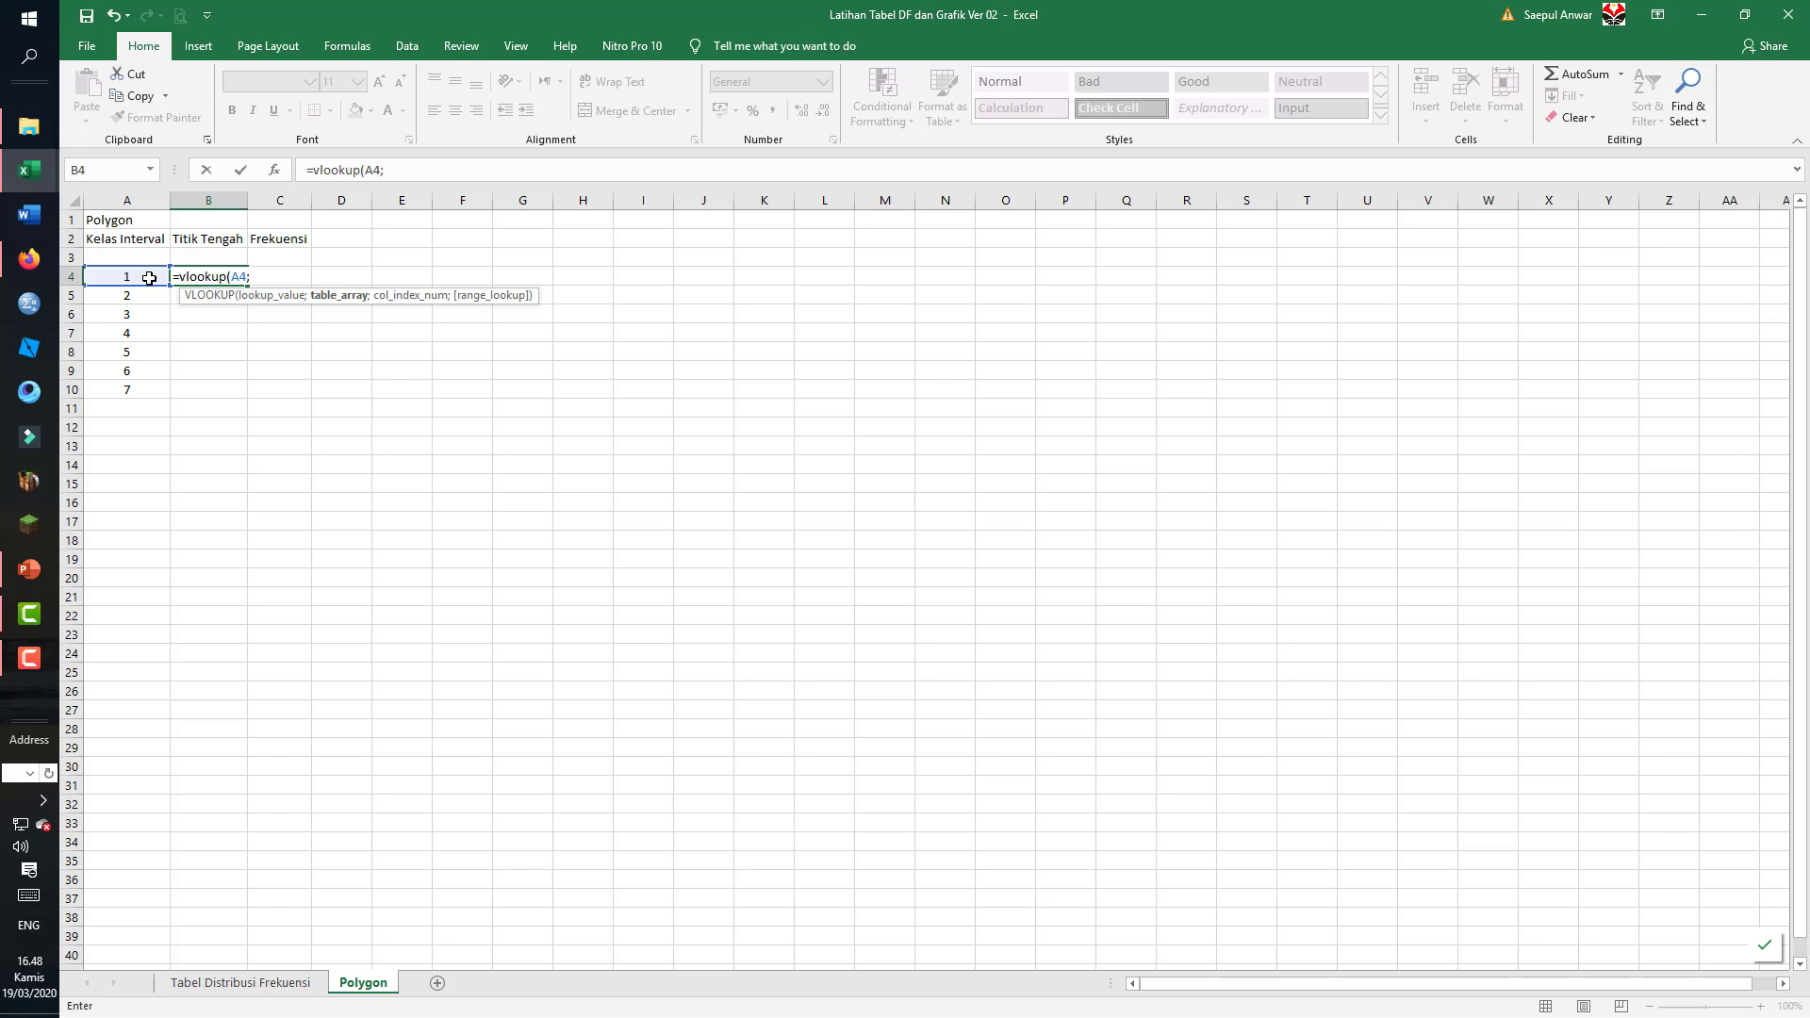
type("tabel;")
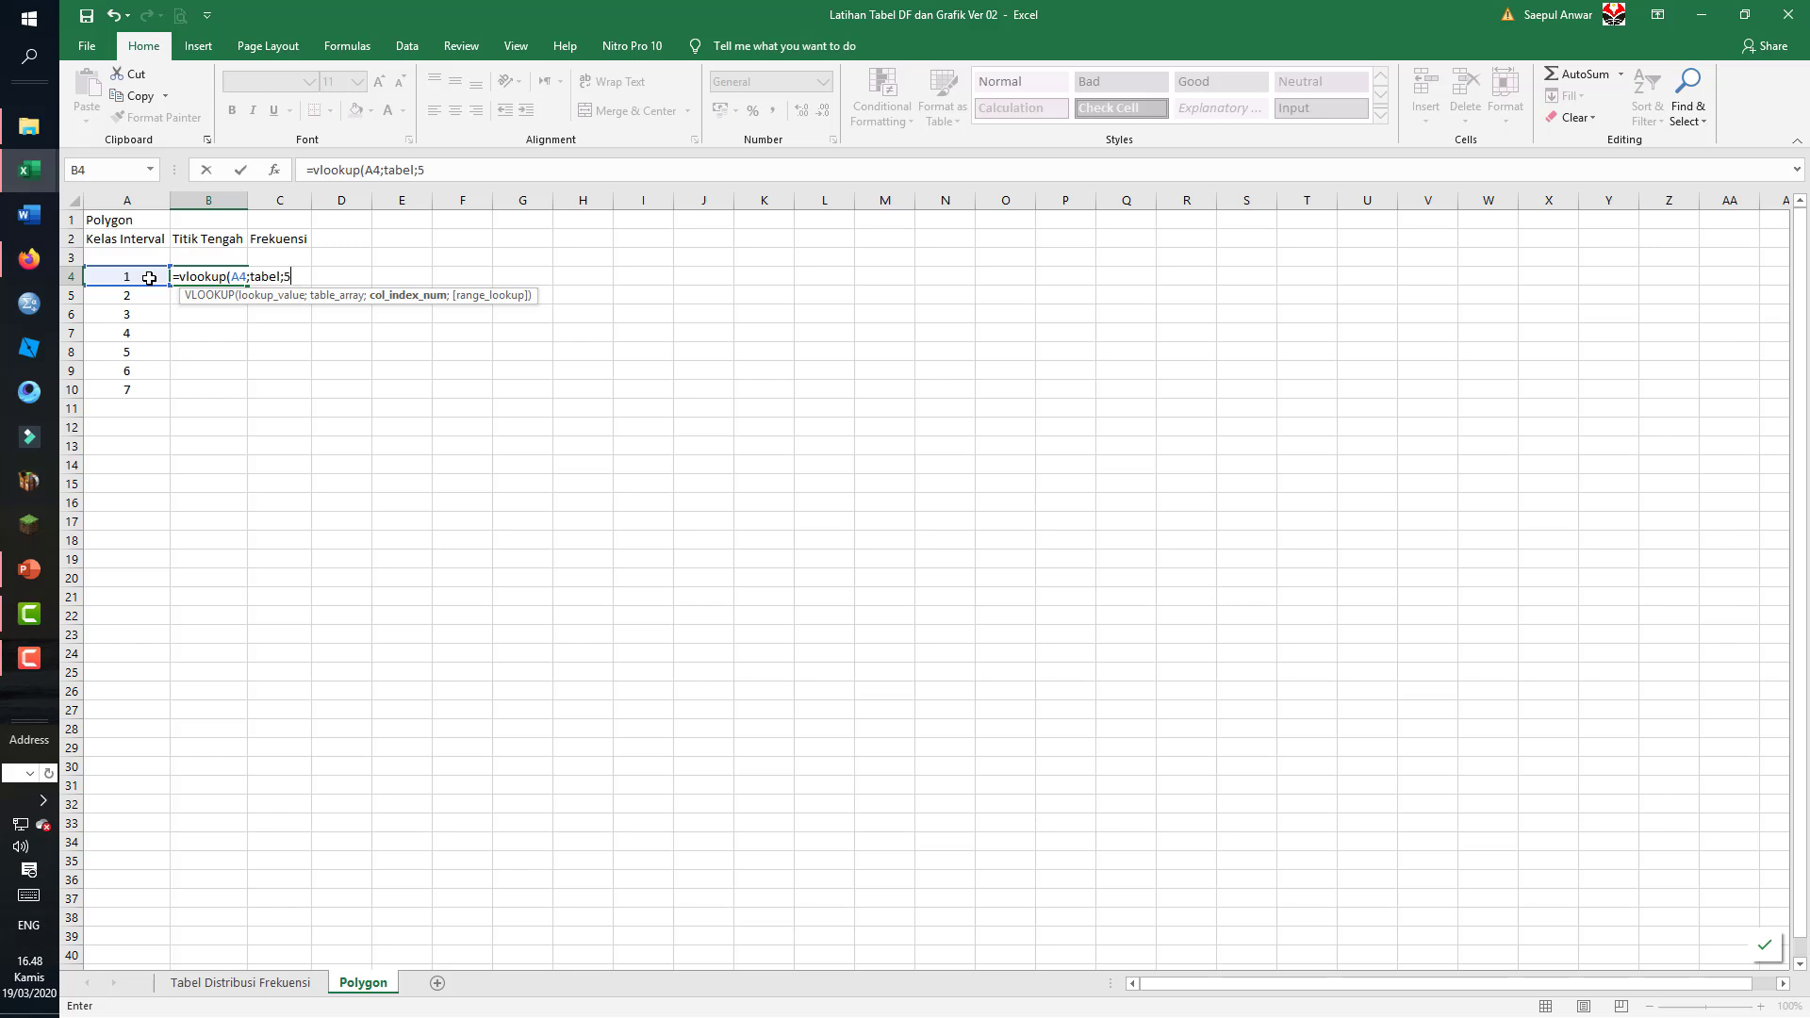
type("5;")
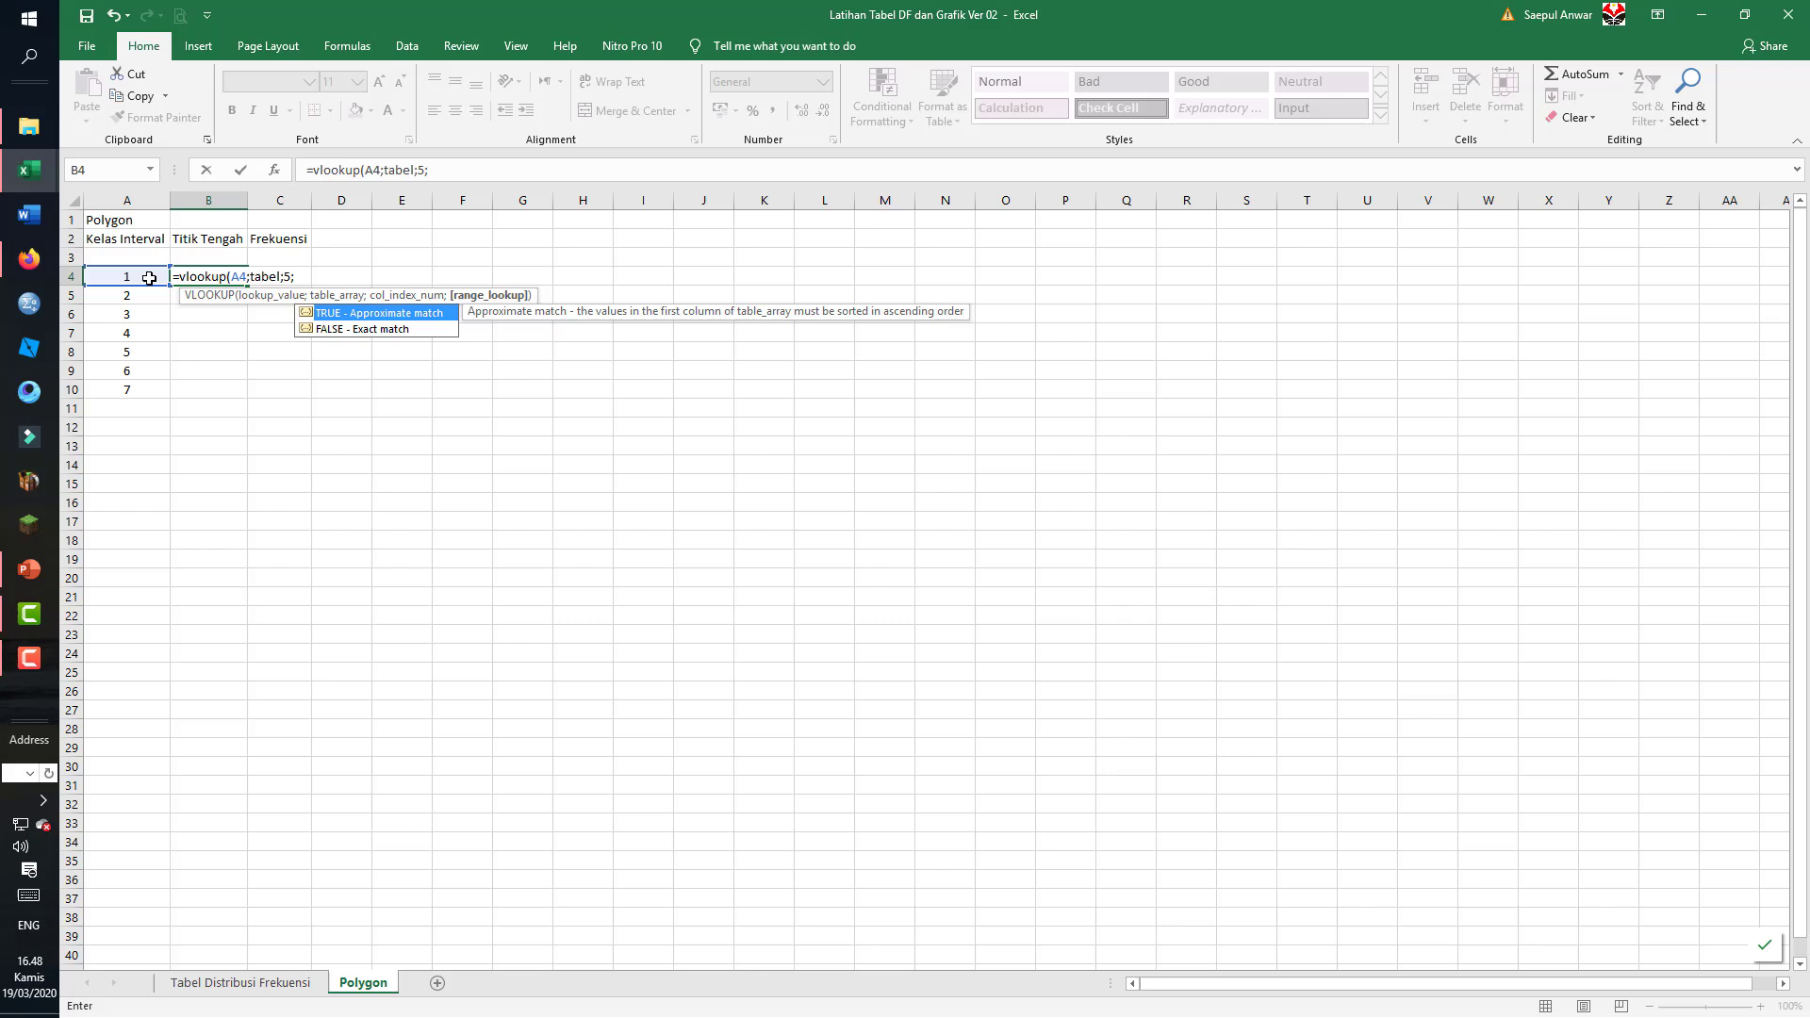
double_click(330, 313)
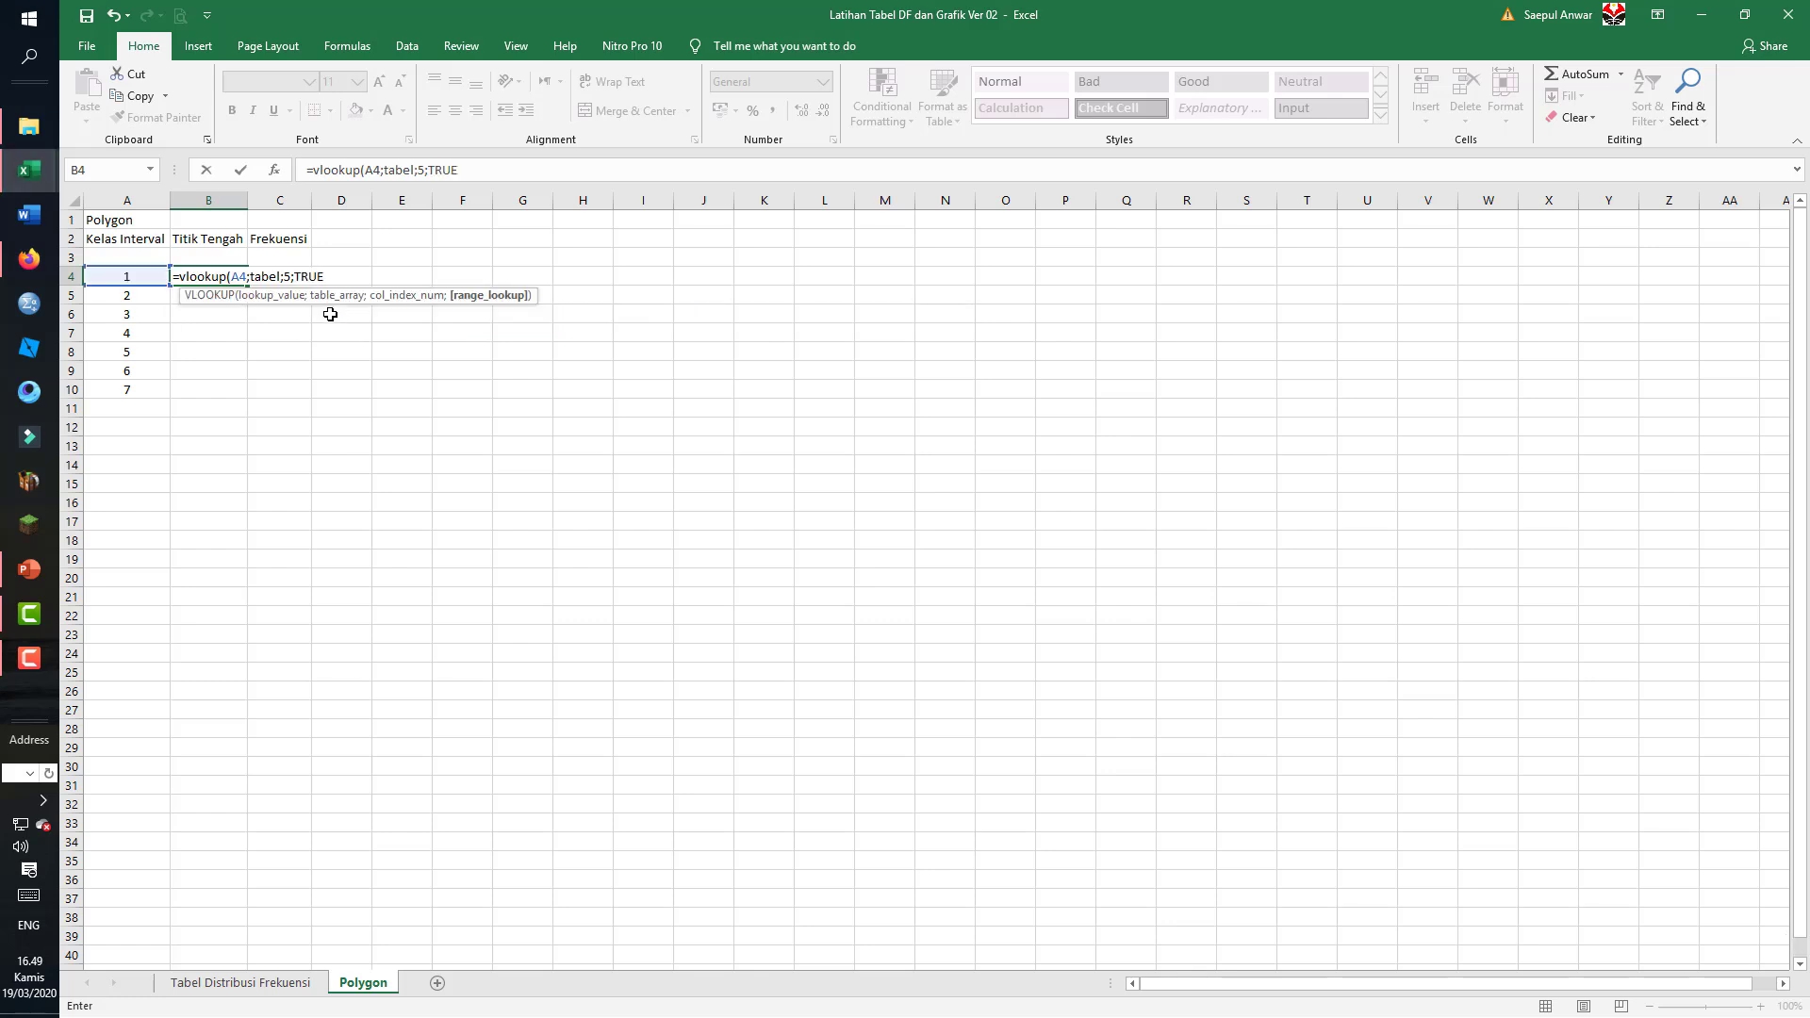
key("Return")
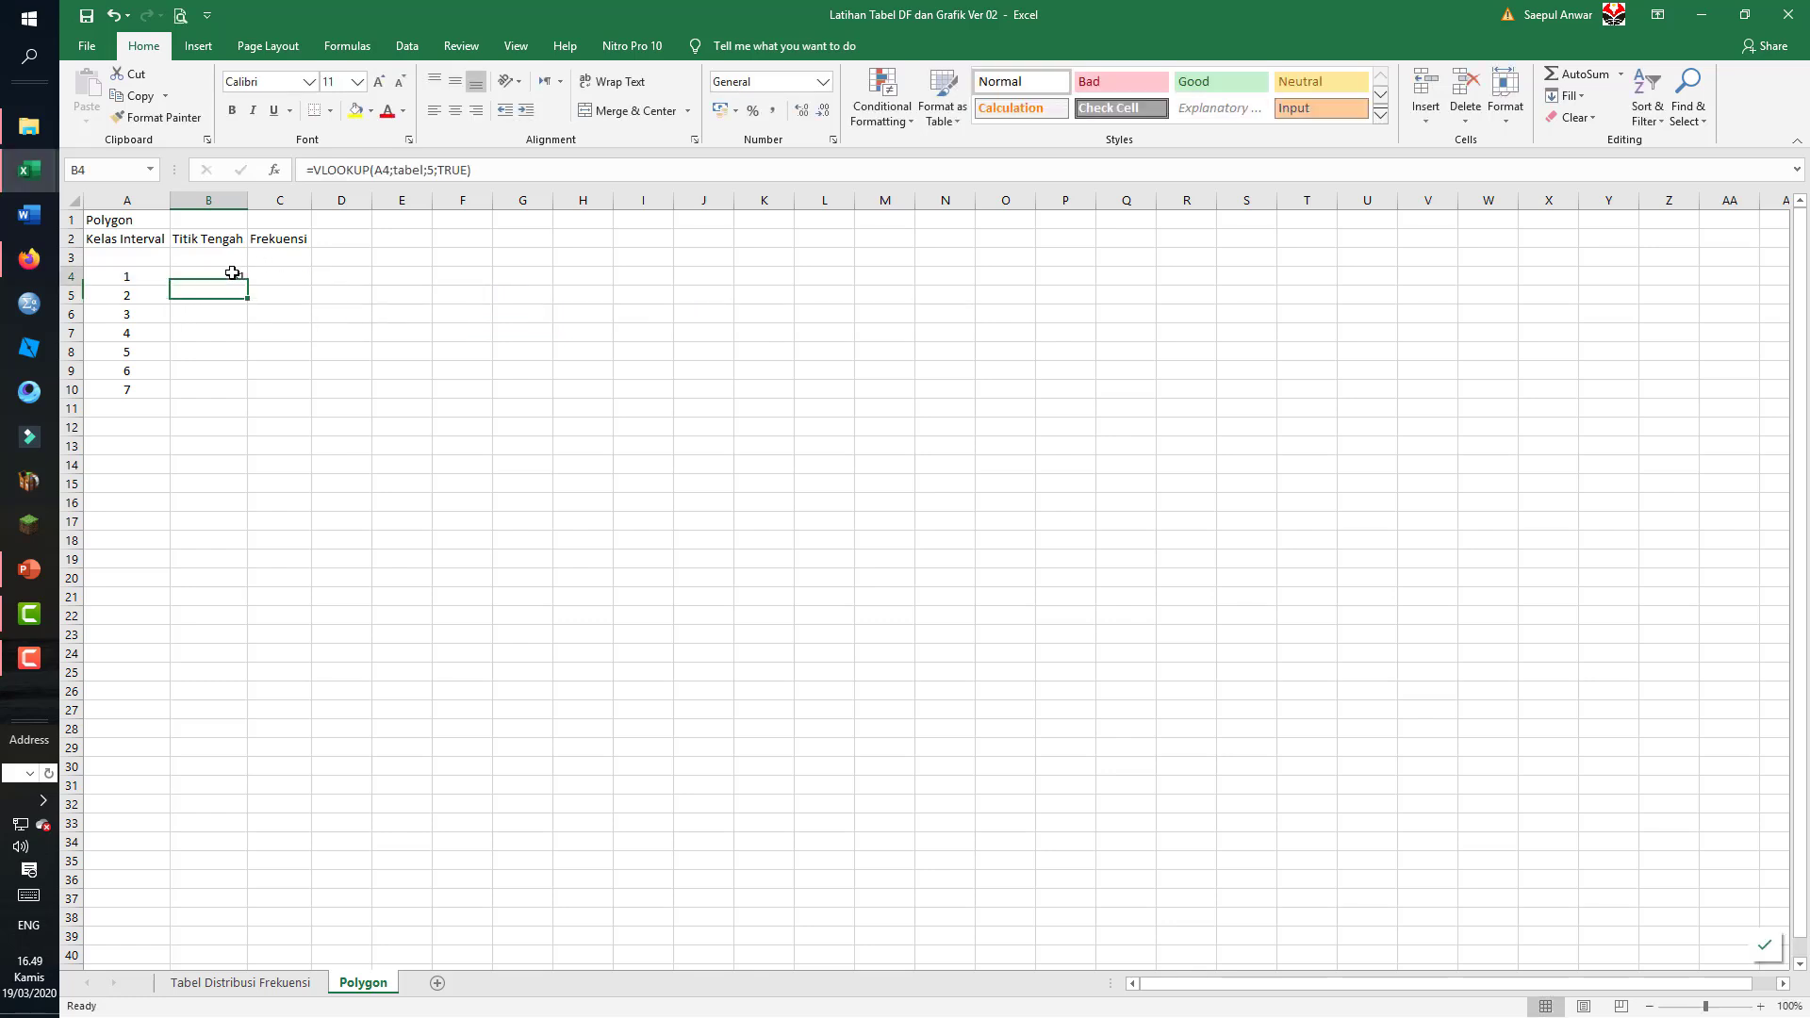
- Centre cell B4 vertically and horizontally and fill its formula down to B10
left_click(459, 86)
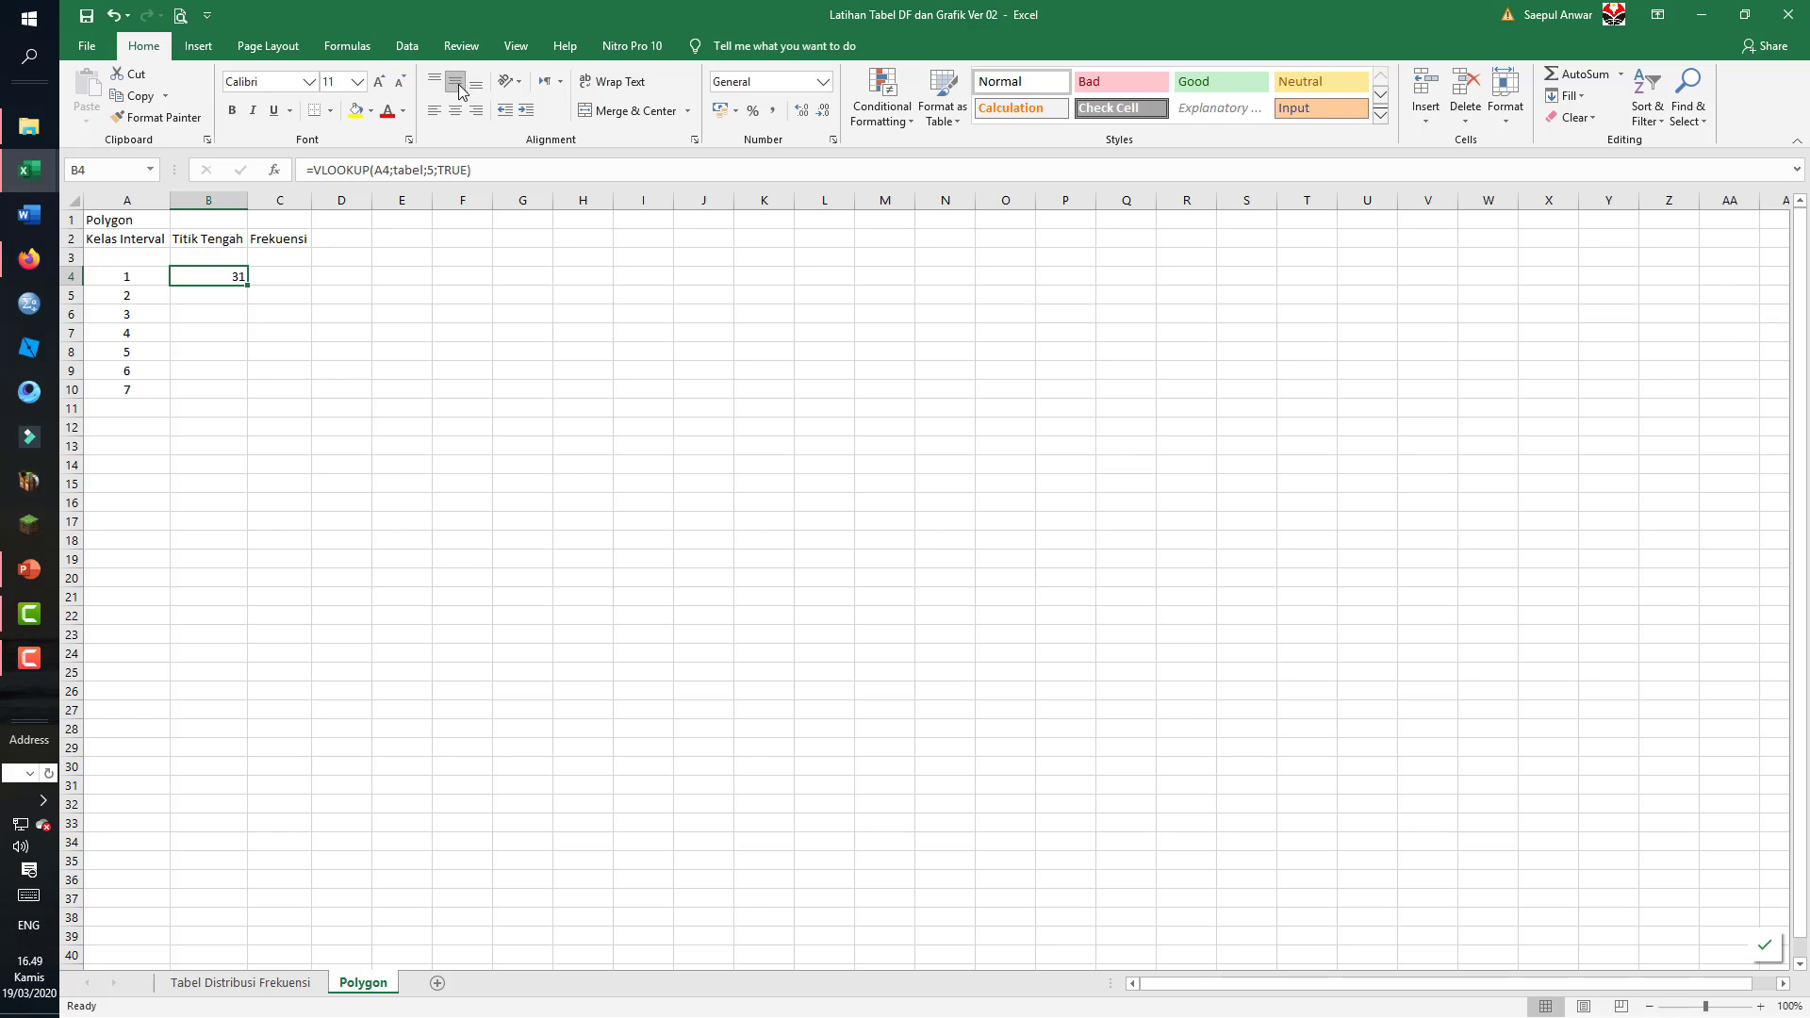
left_click(455, 110)
left_click_drag(247, 285, 250, 403)
- Enter =VLOOKUP(A4;tabel;9;TRUE) in cell C4 to look up the first class's frequency
left_click(281, 274)
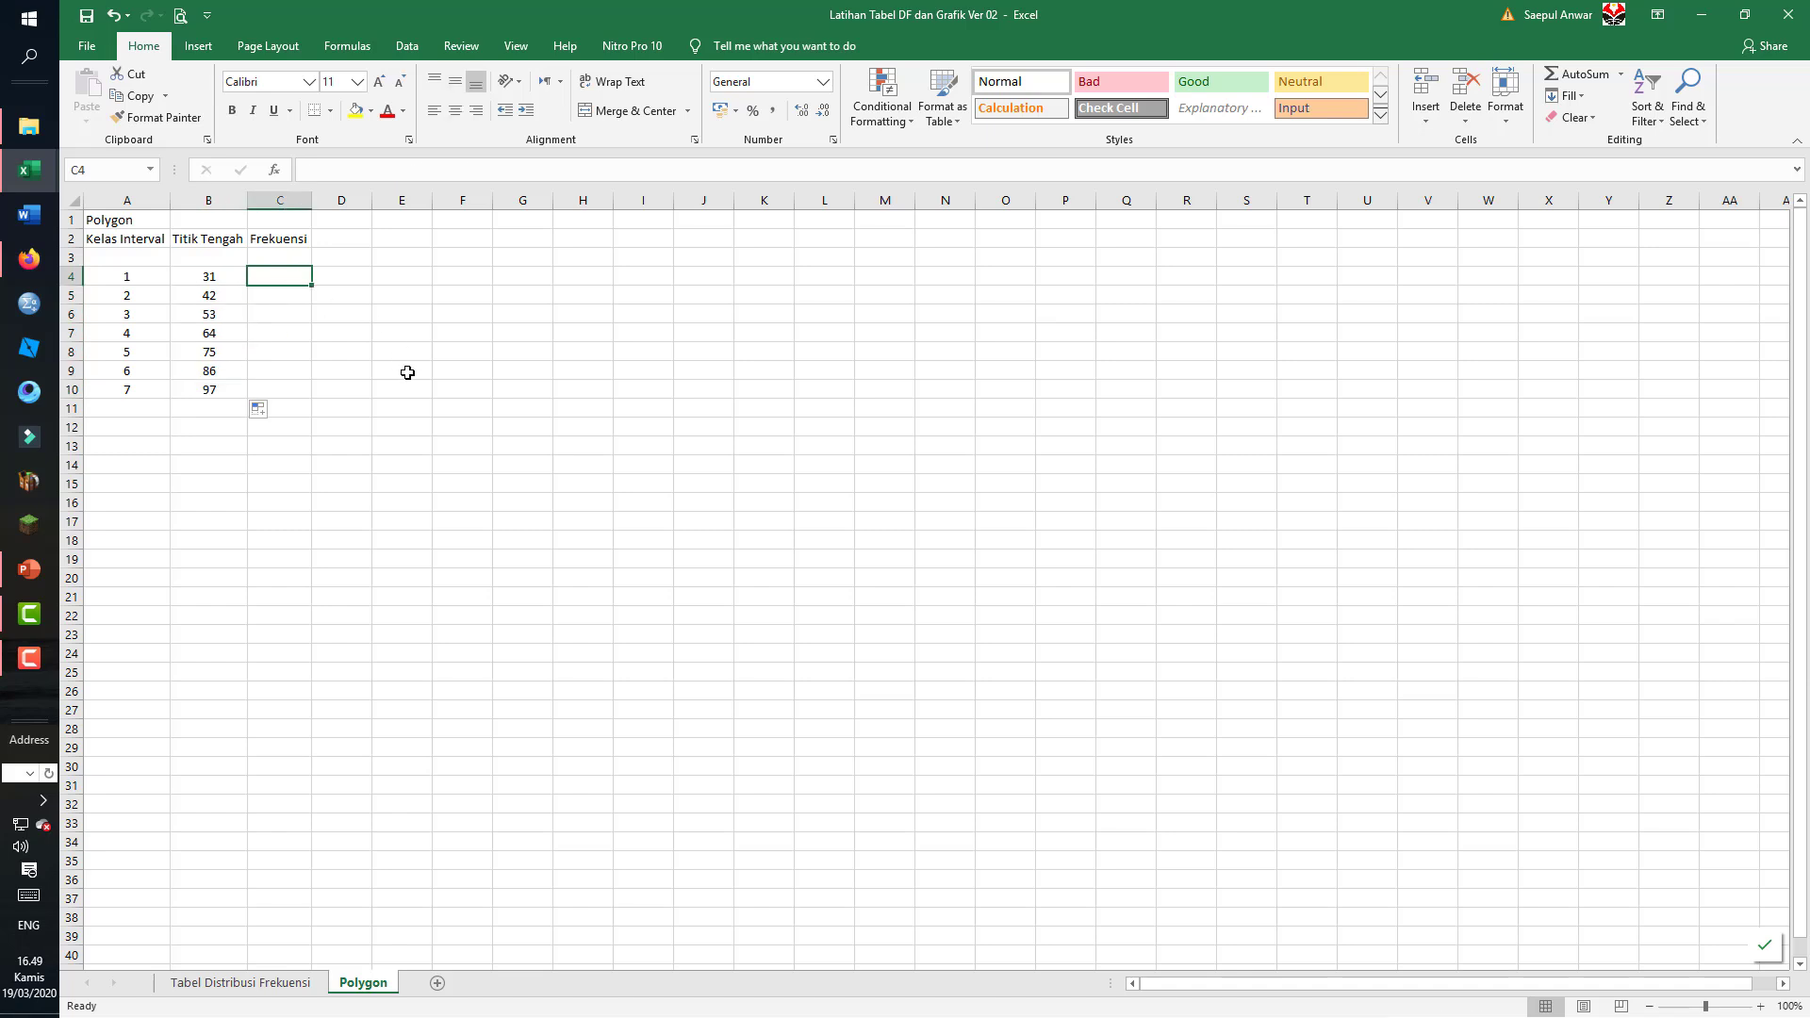
type("=")
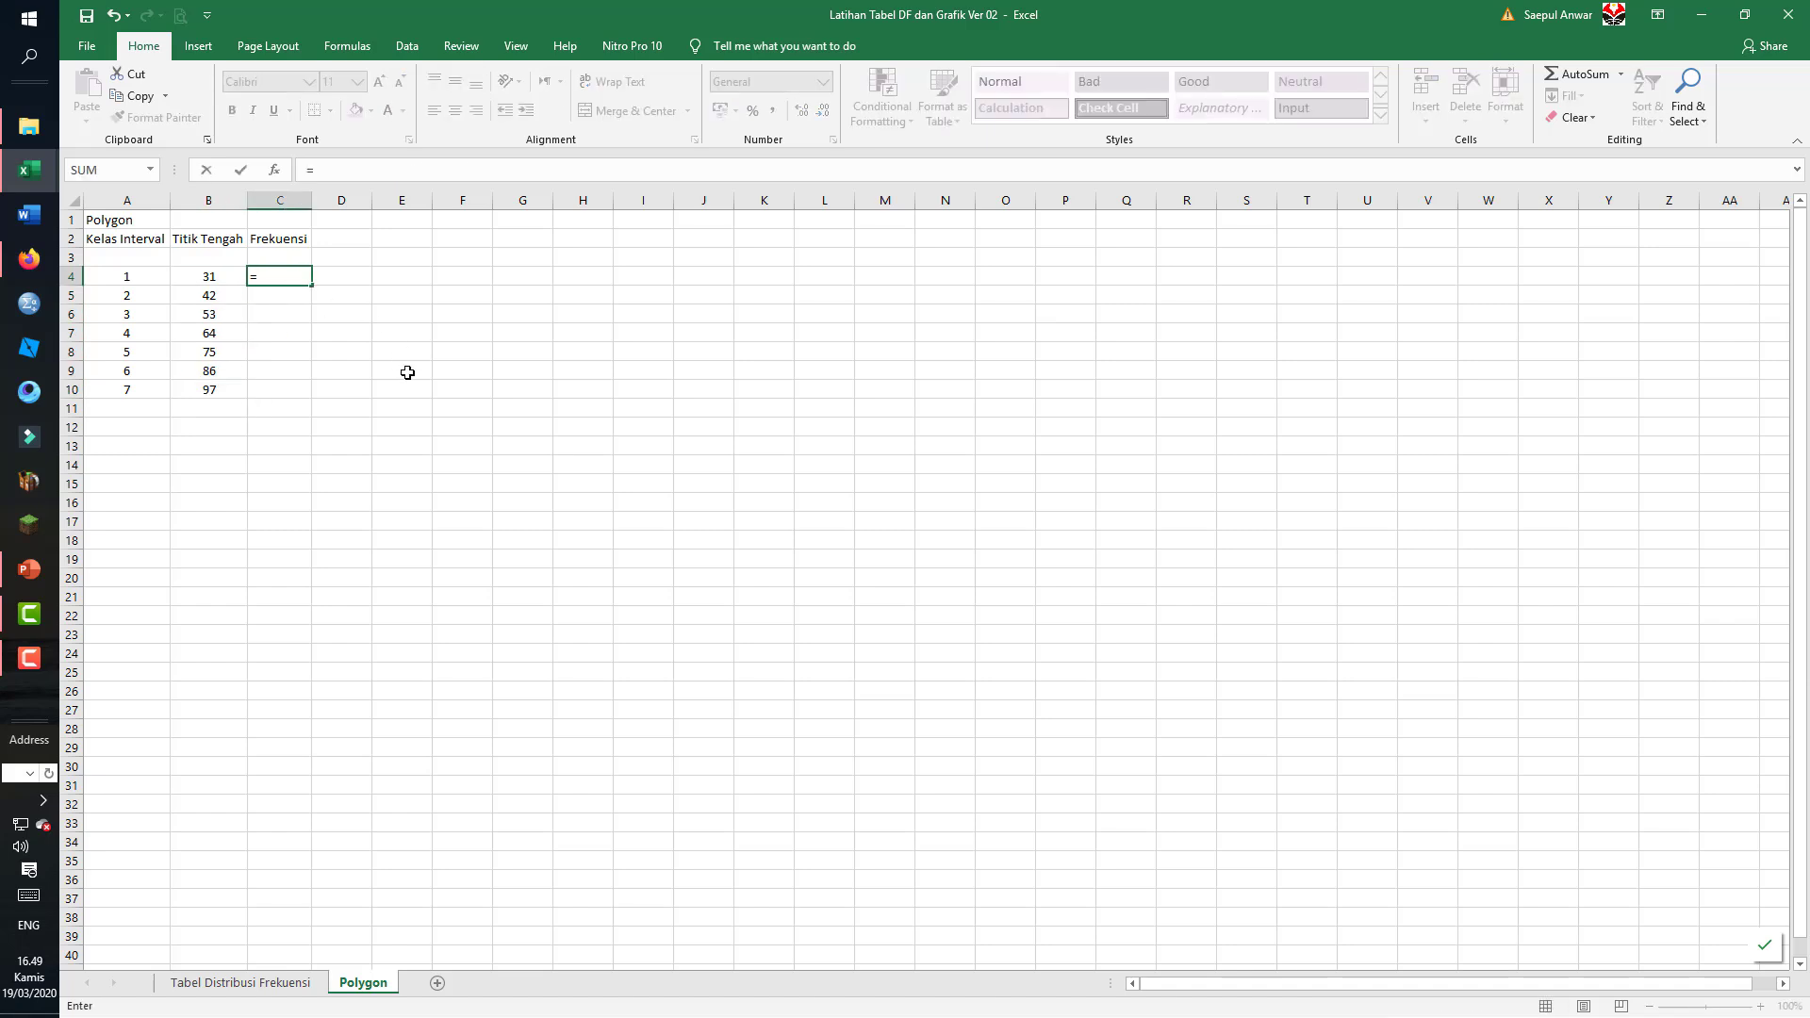
type("vloo")
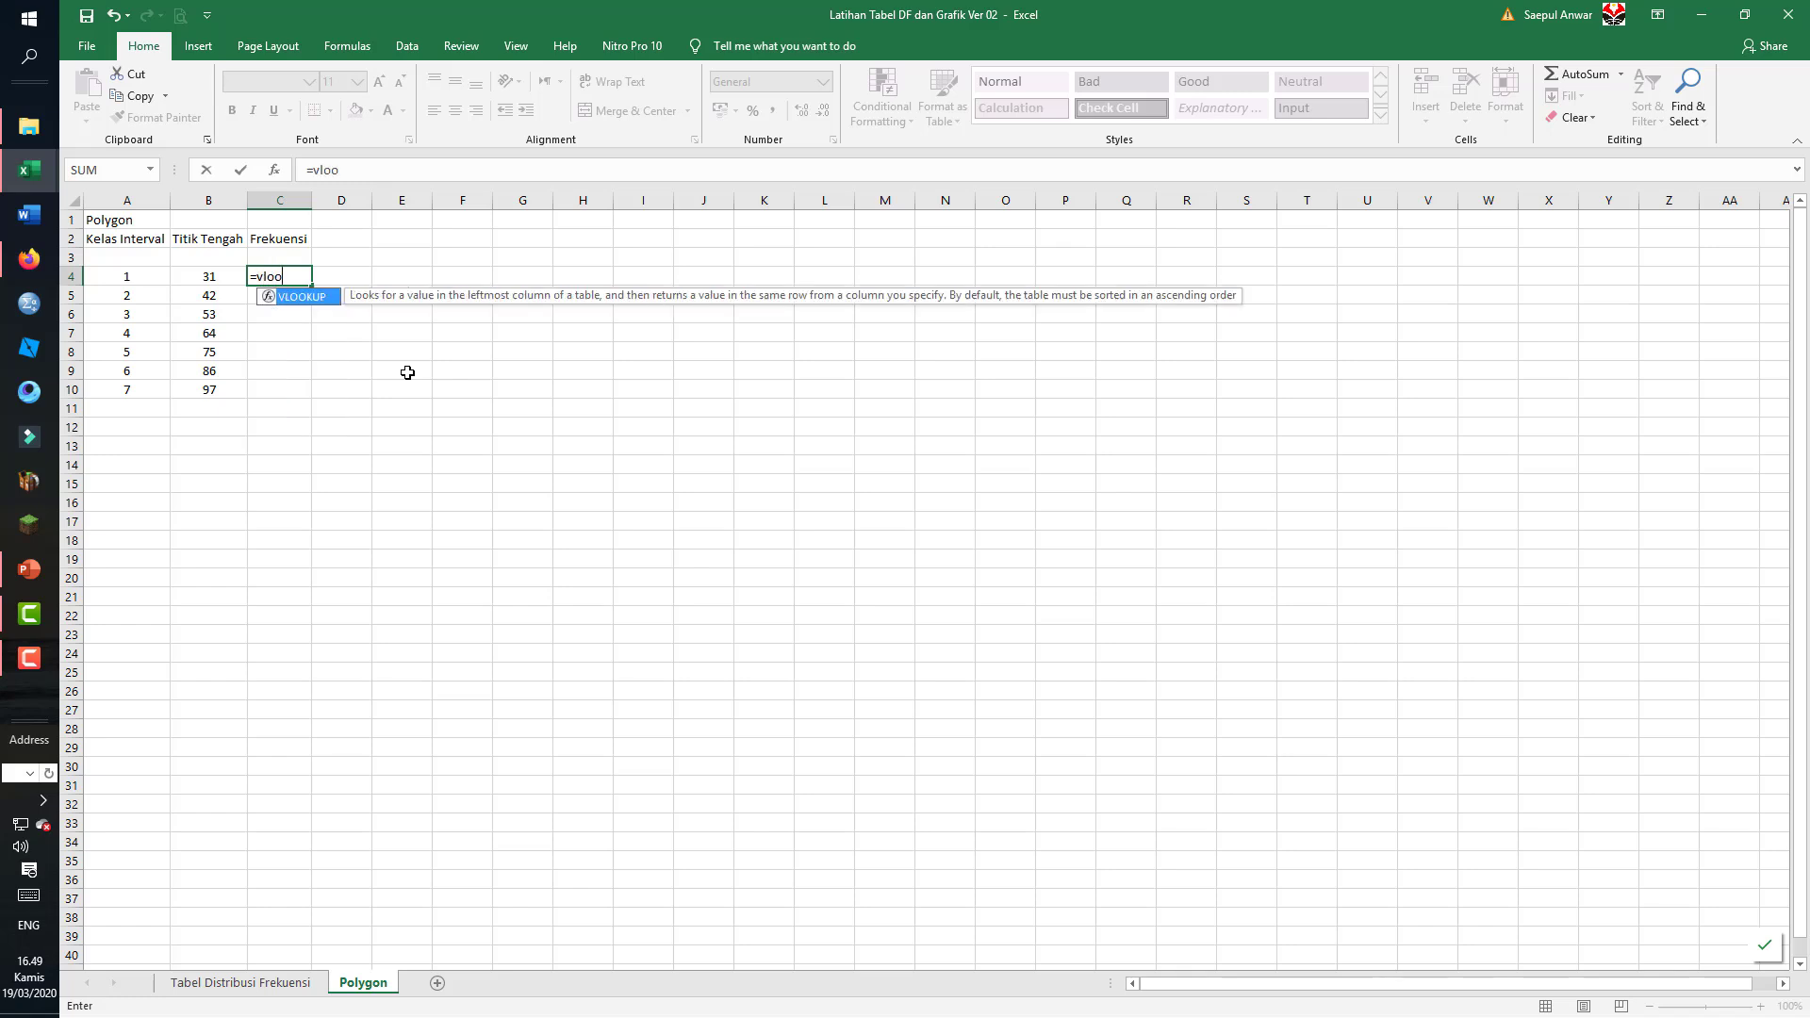
type("kup(")
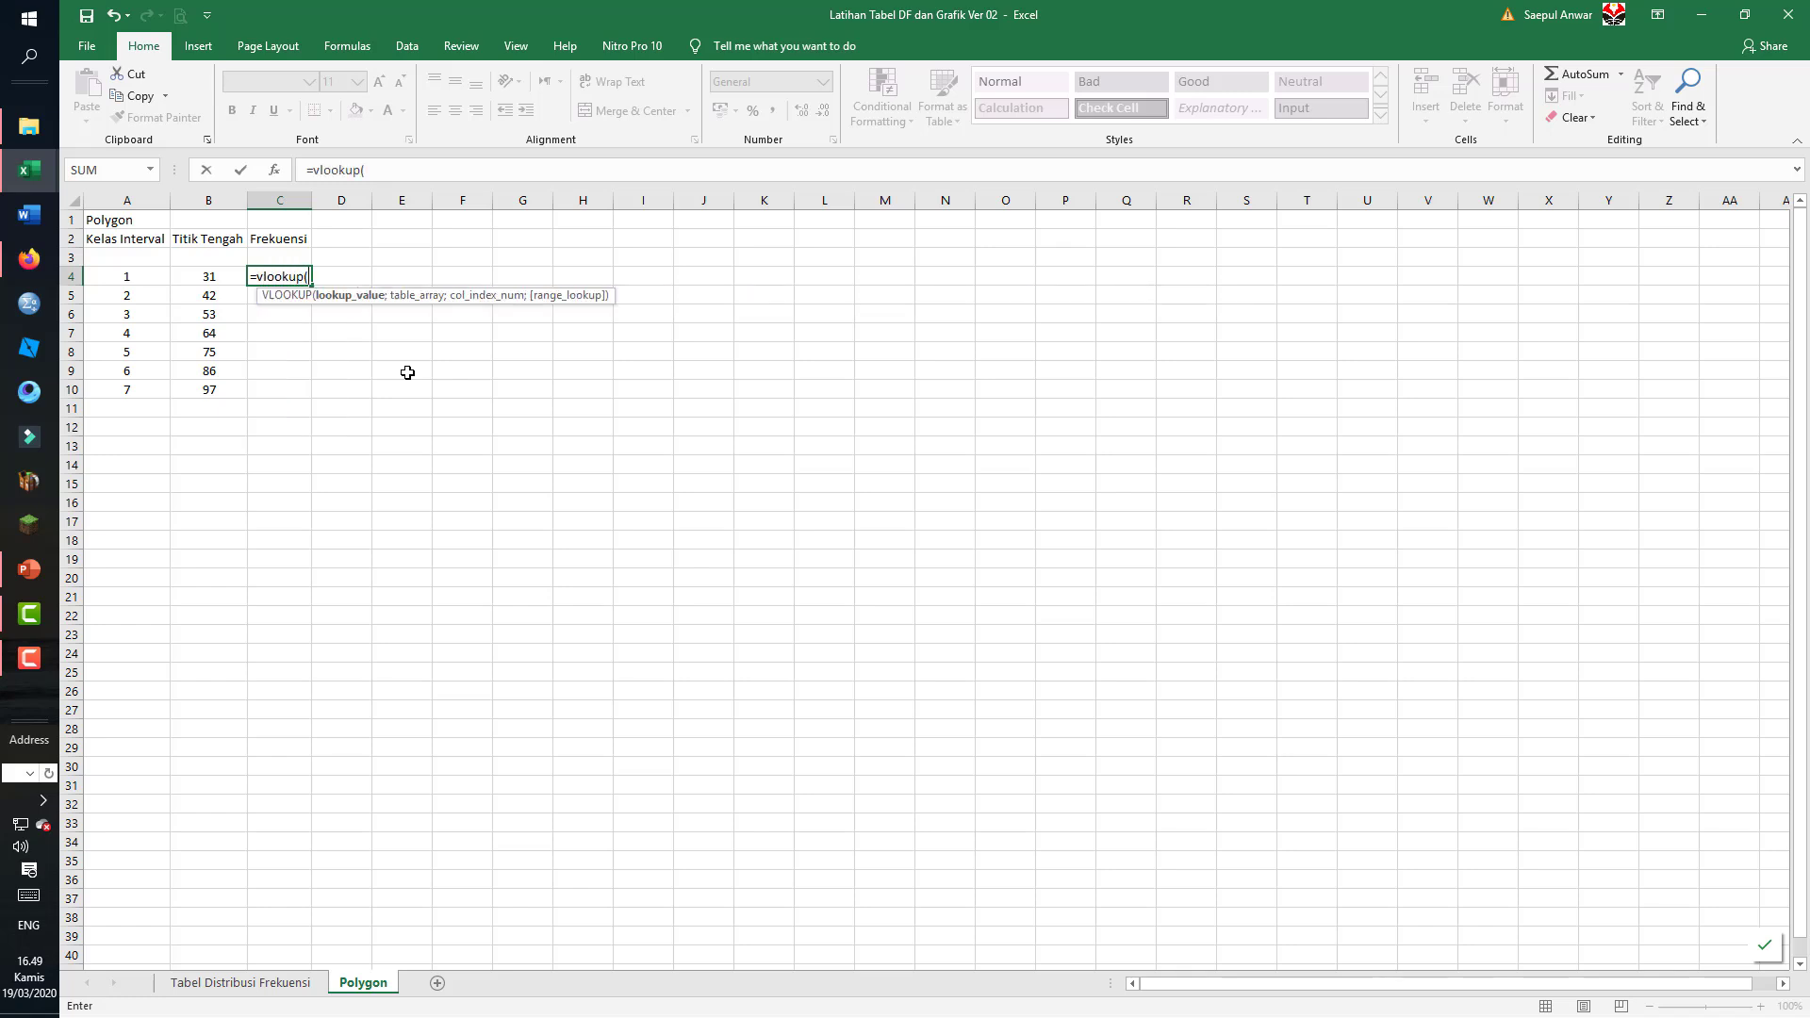
left_click(142, 280)
type(";")
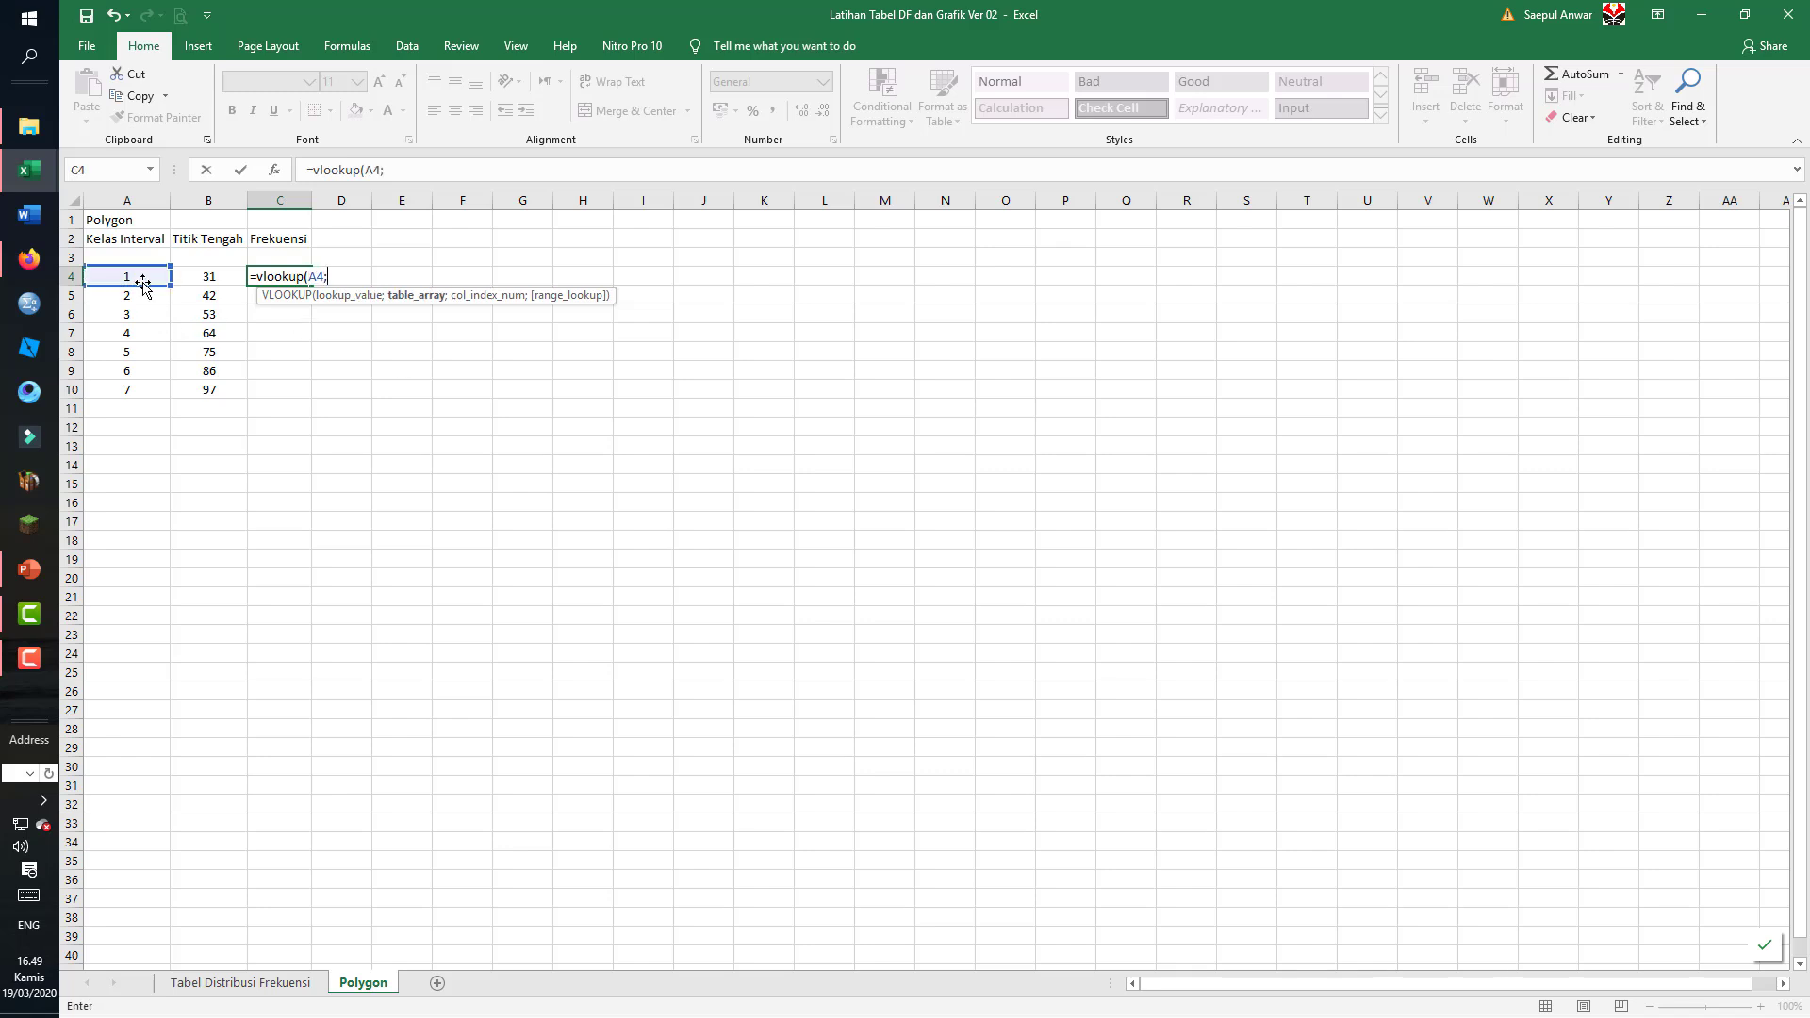
type("tabel")
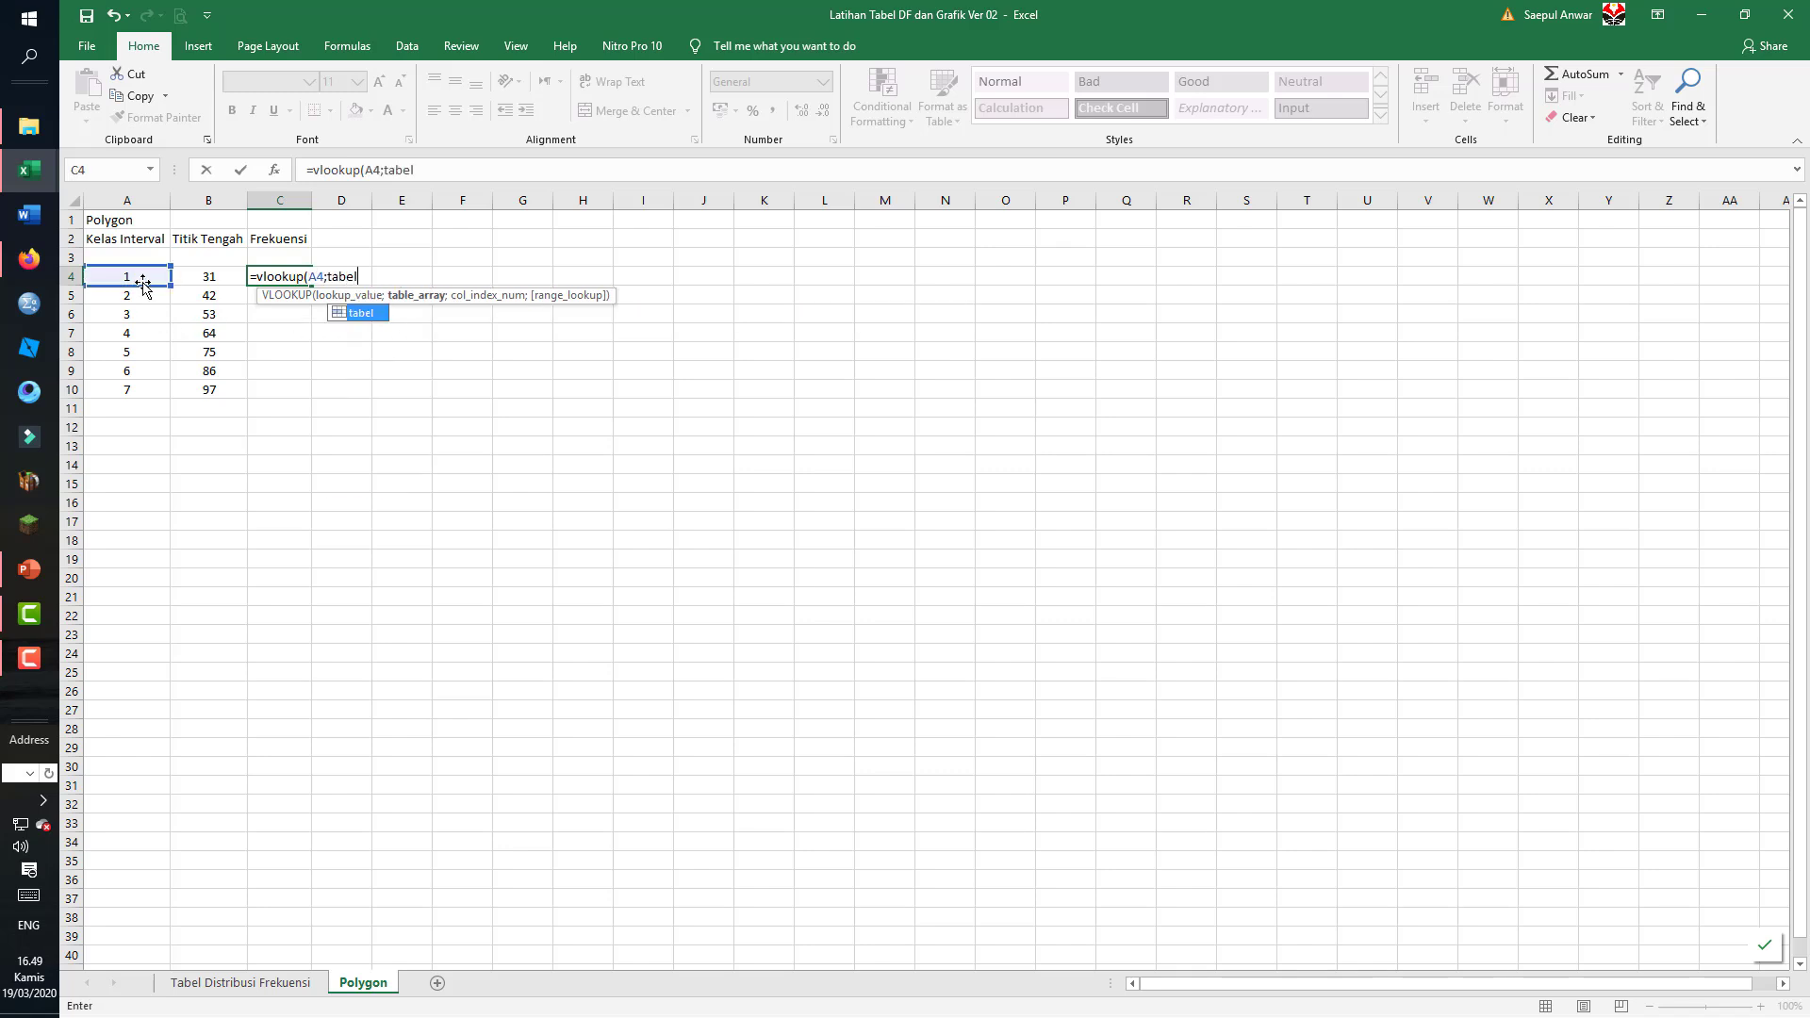
type(";")
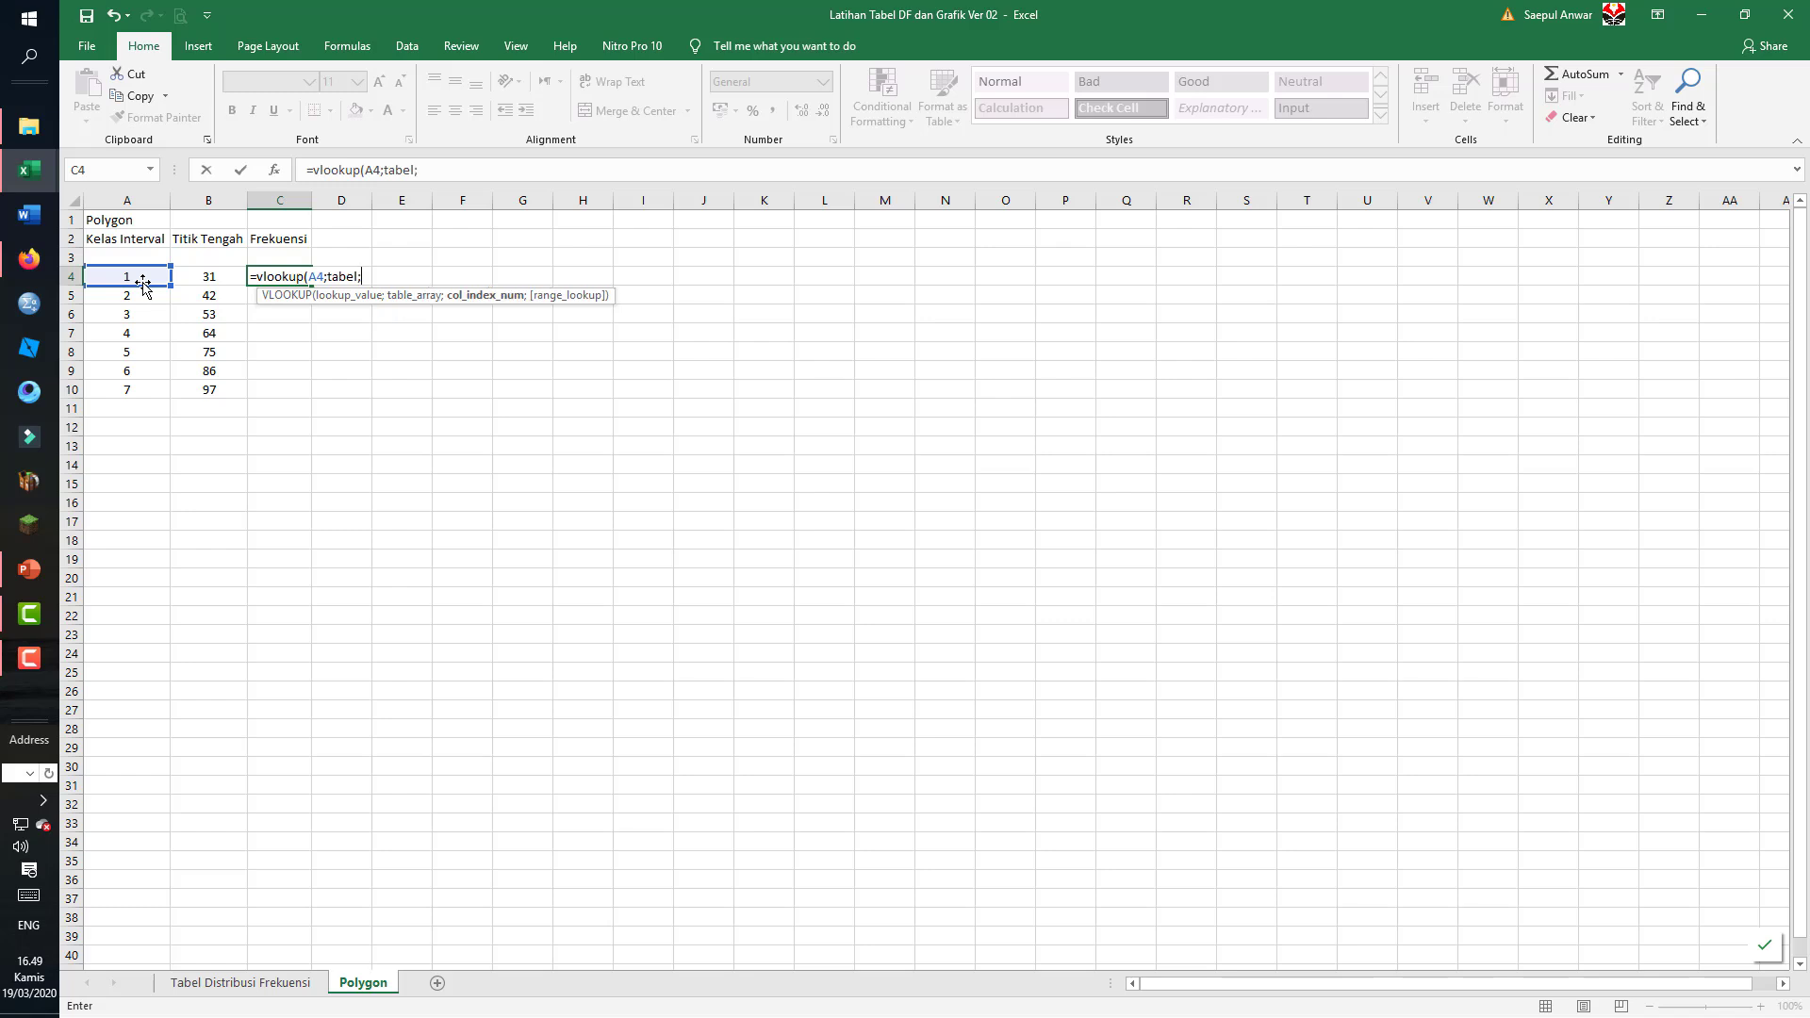
type("9;")
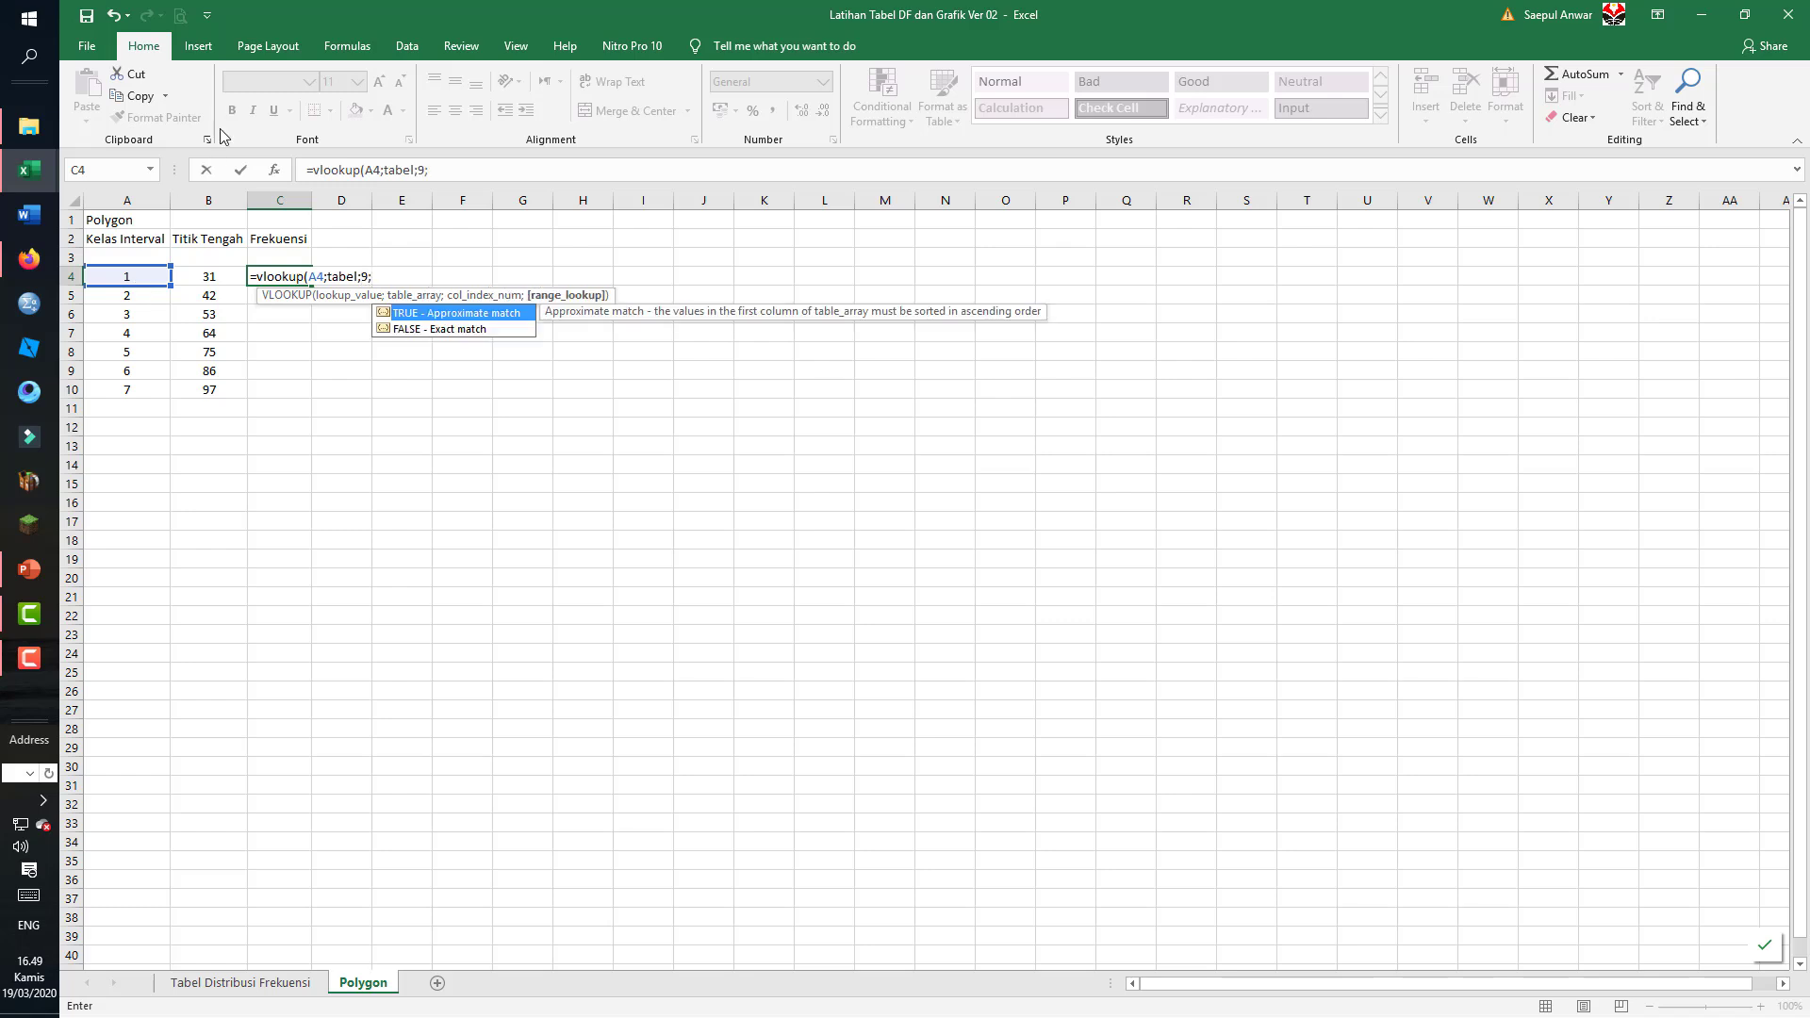
double_click(444, 315)
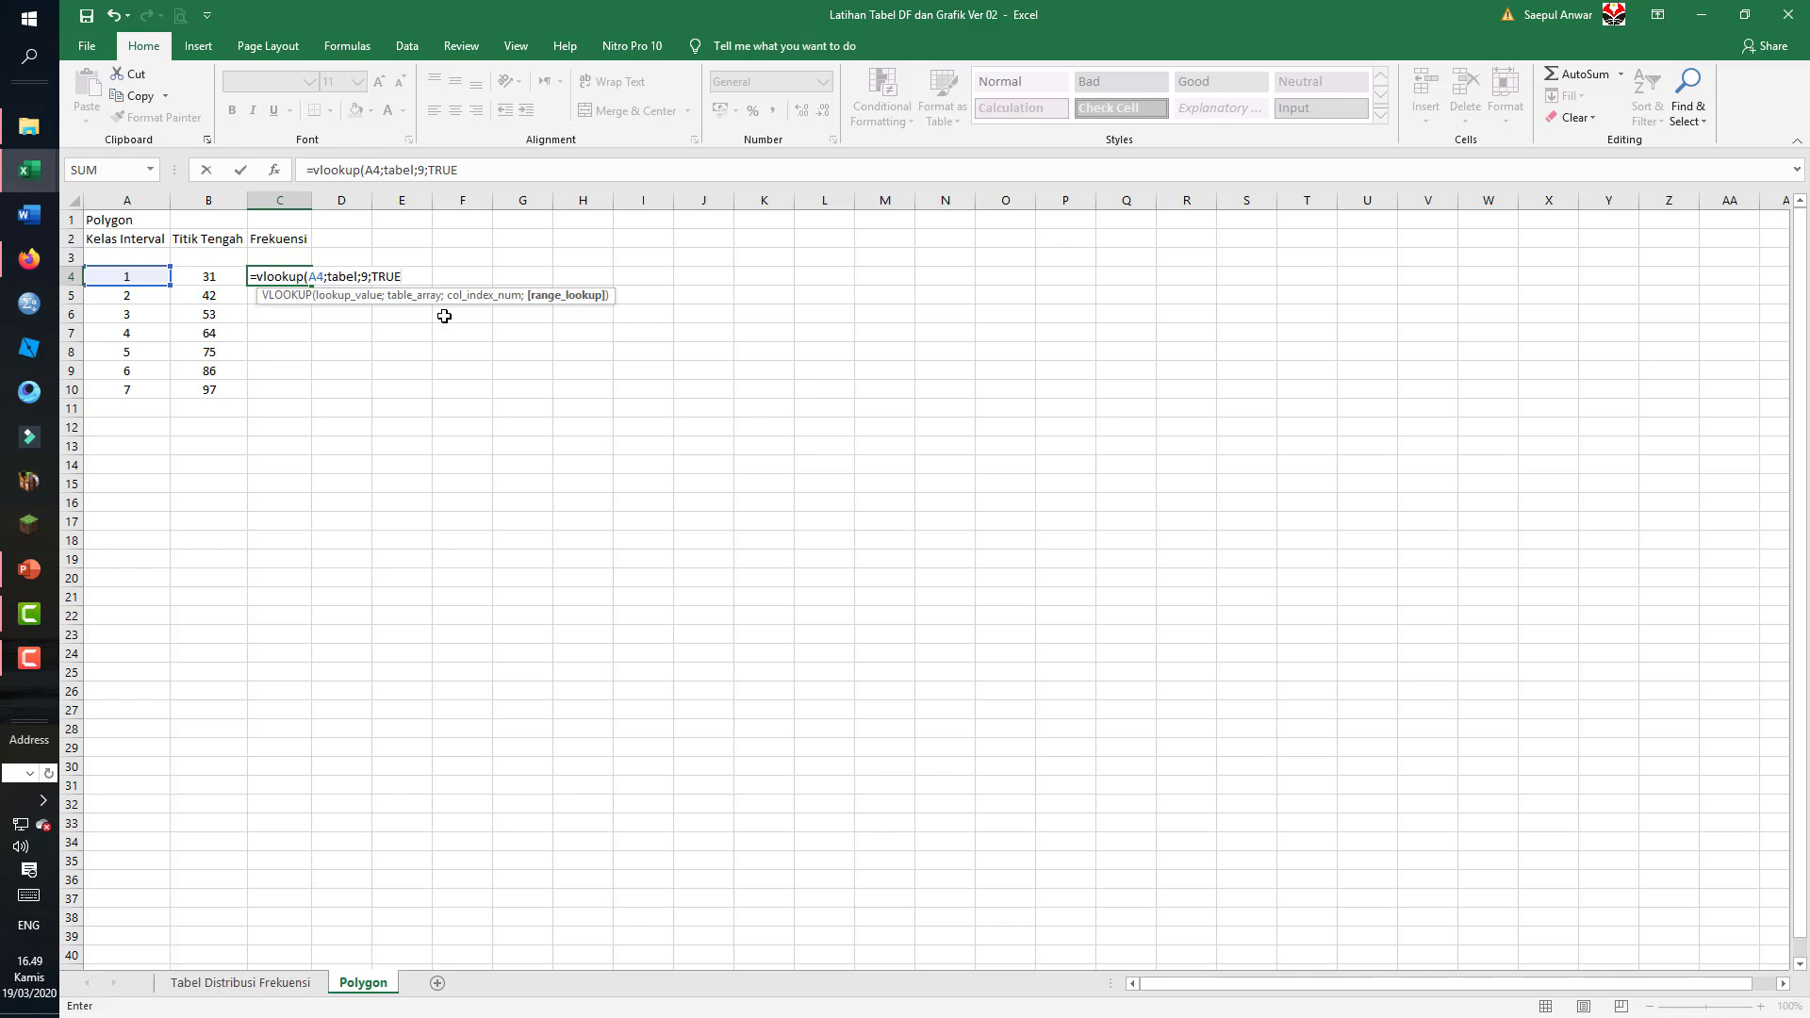
key("ctrl+Return")
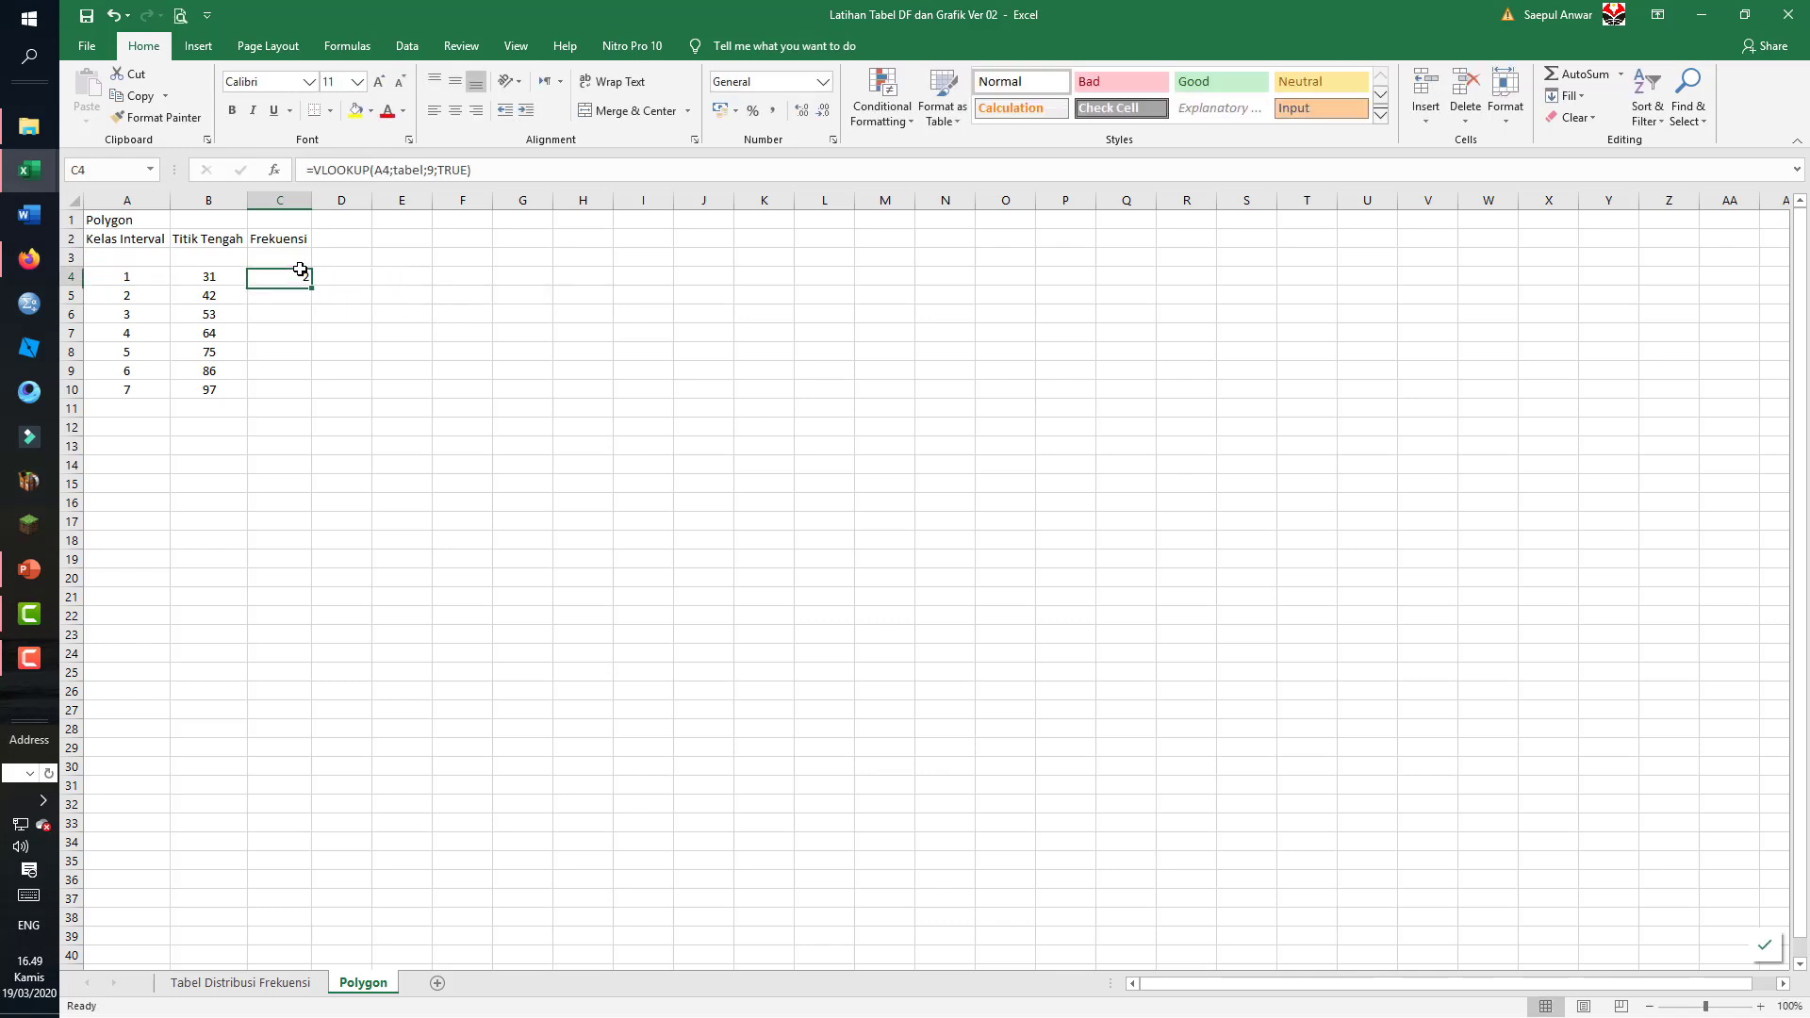
- Centre cell C4 vertically and horizontally and fill its formula down to C10
left_click(455, 81)
left_click(455, 110)
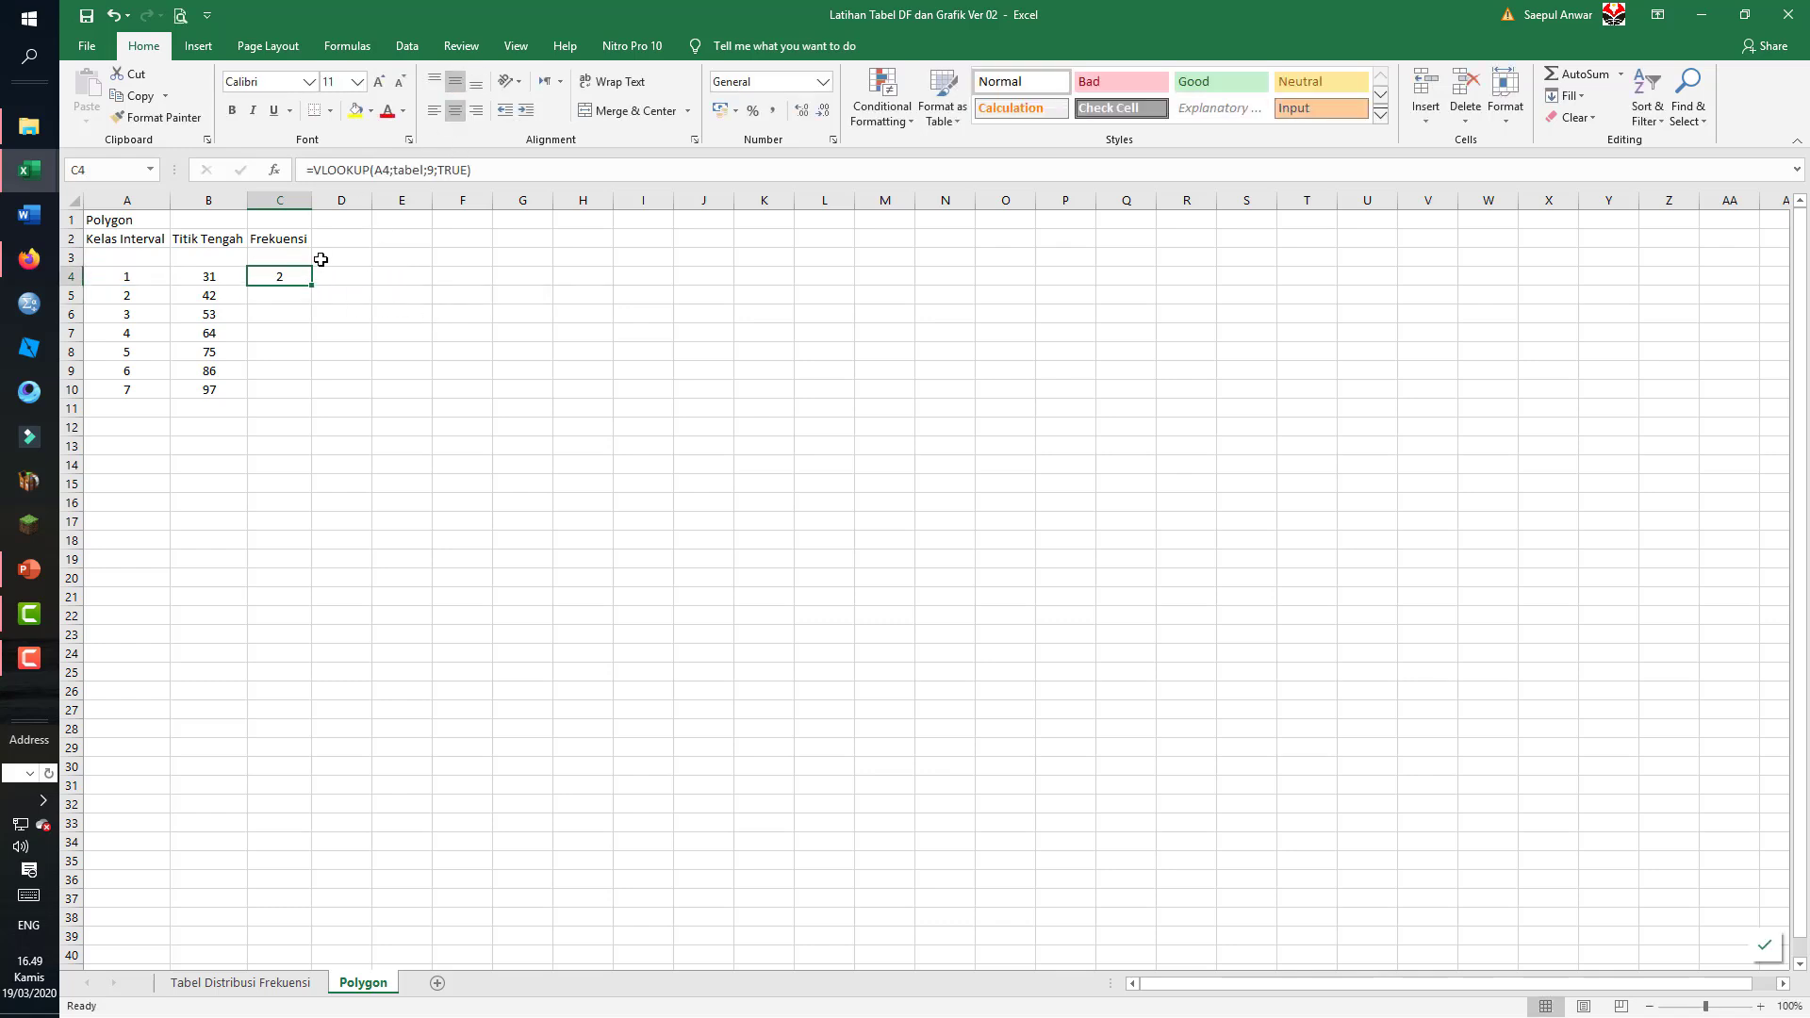
left_click_drag(313, 283, 313, 399)
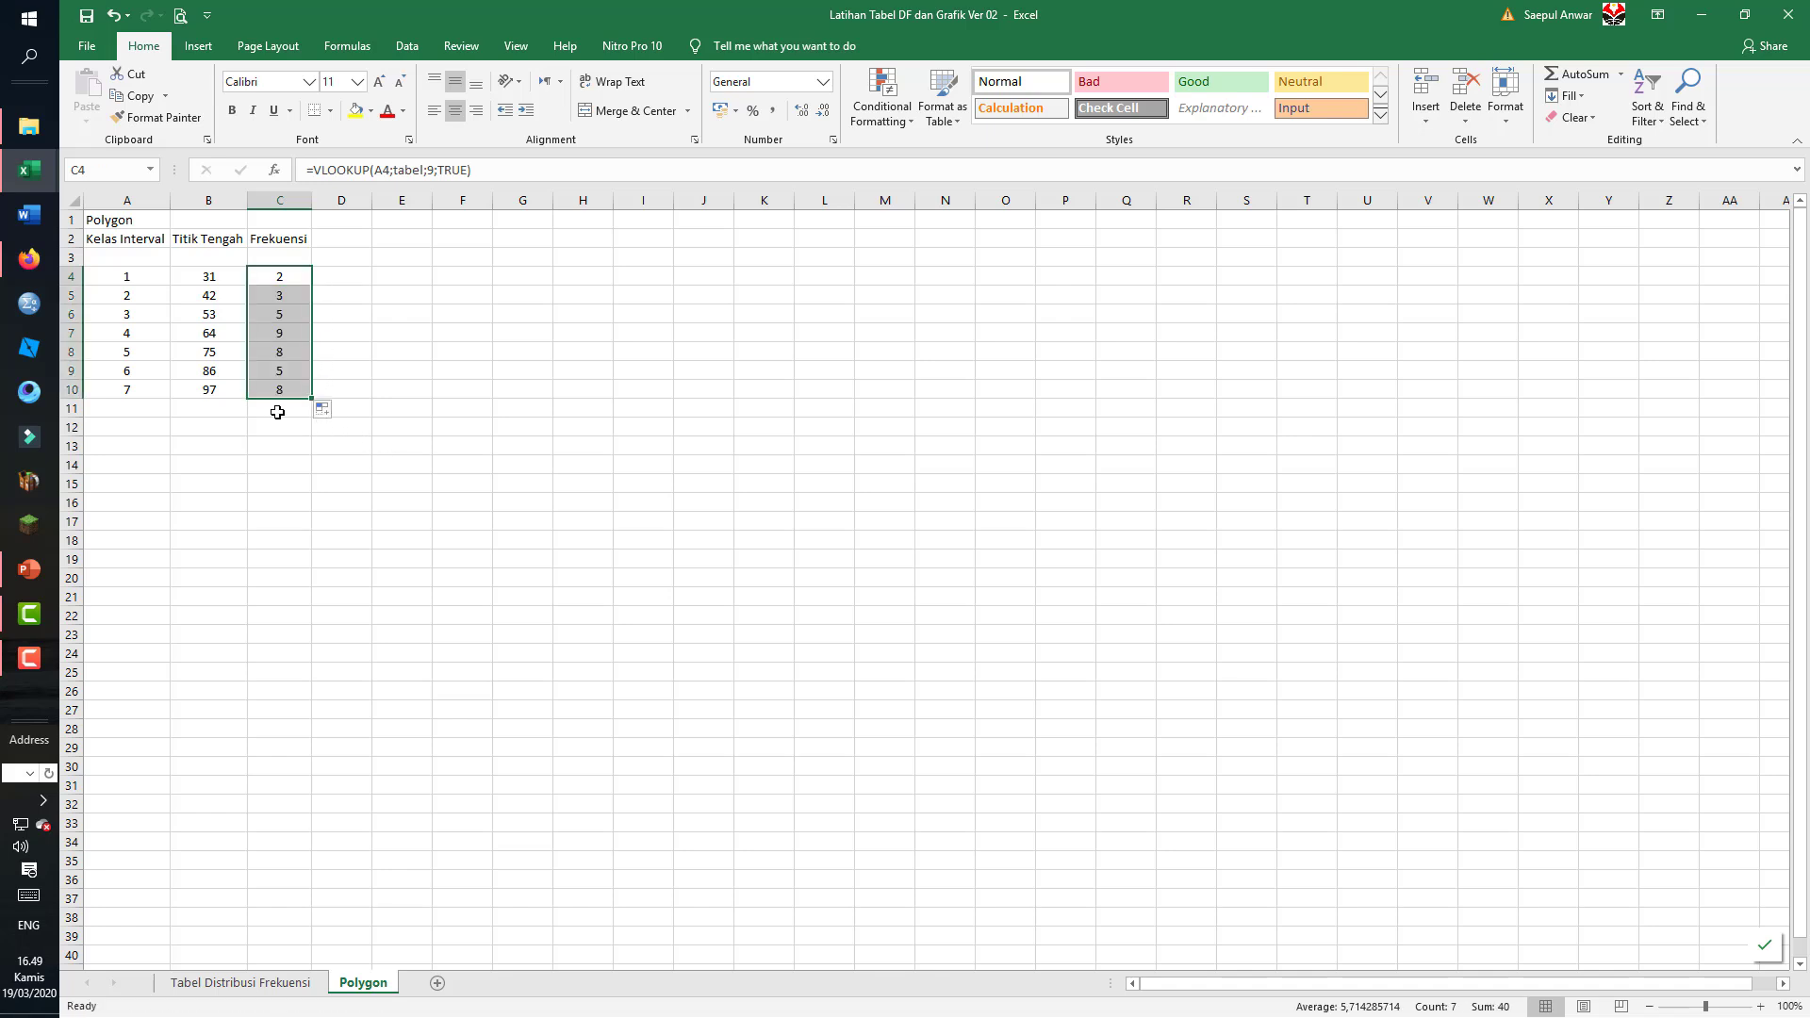
- Calculate the class width with =D6-B6+1 in cell D14 of the Tabel Distribusi Frekuensi sheet, and clear that cell
left_click(222, 257)
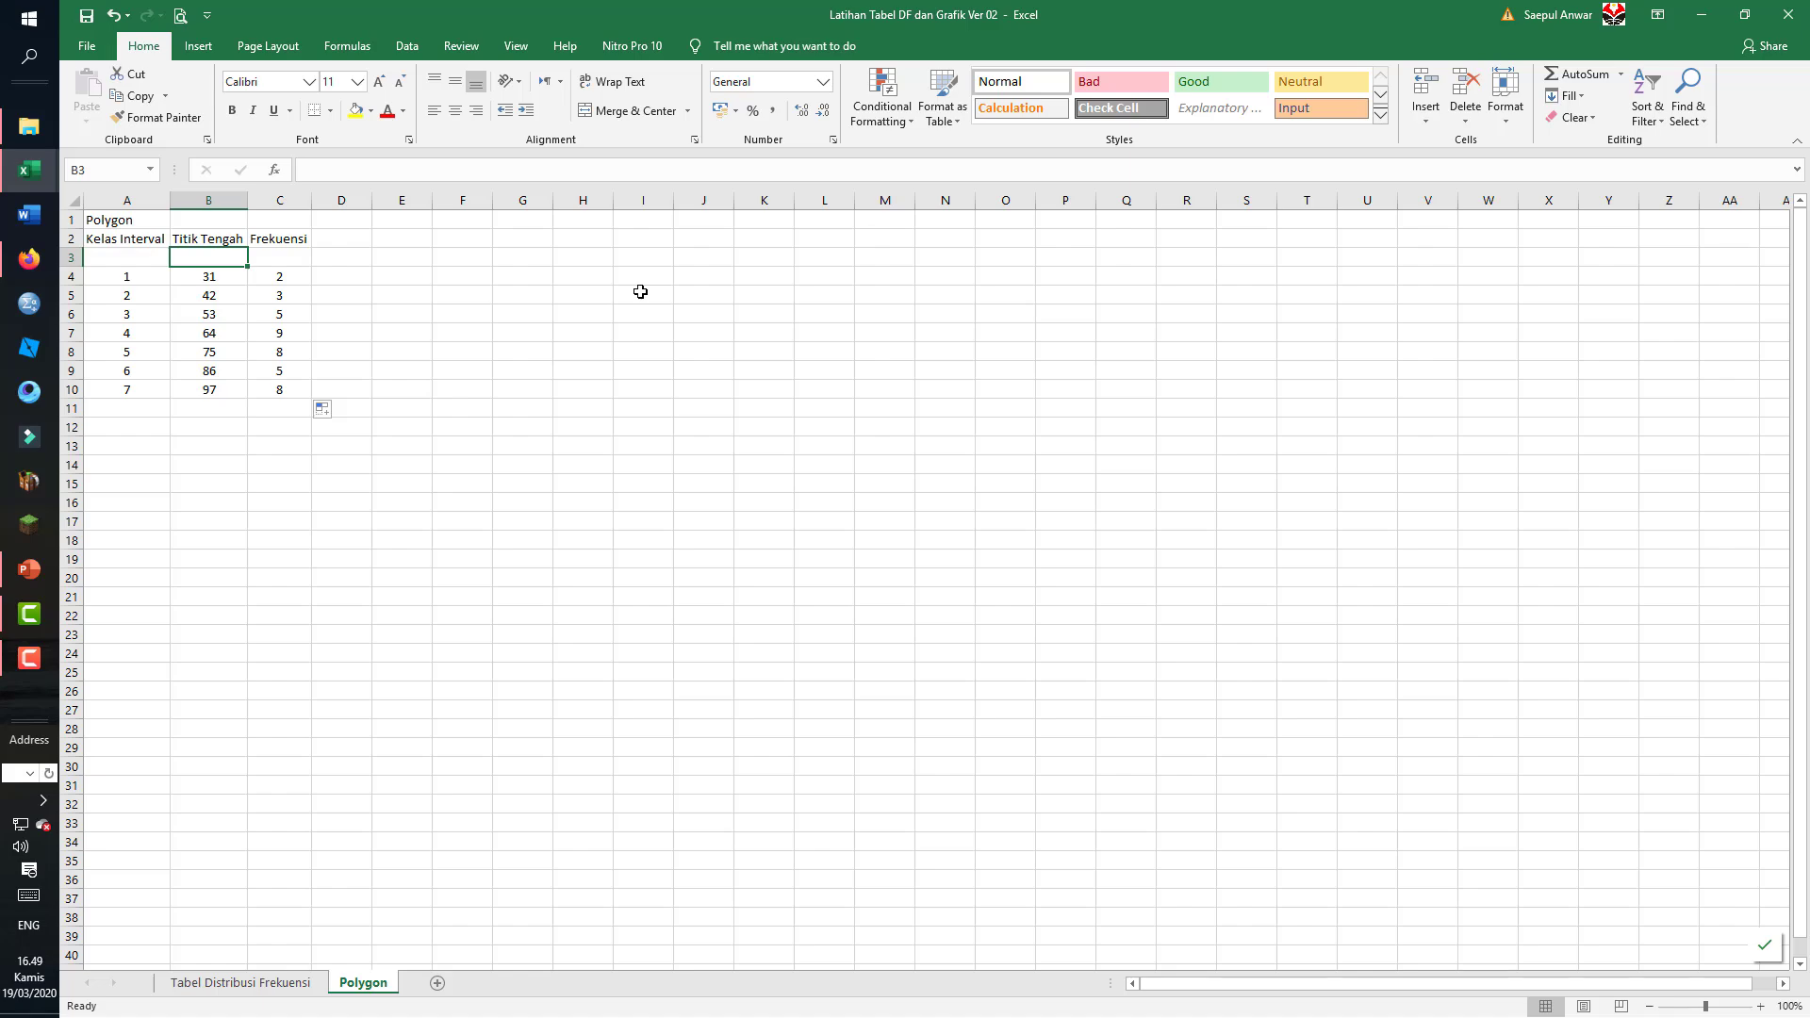
left_click(293, 983)
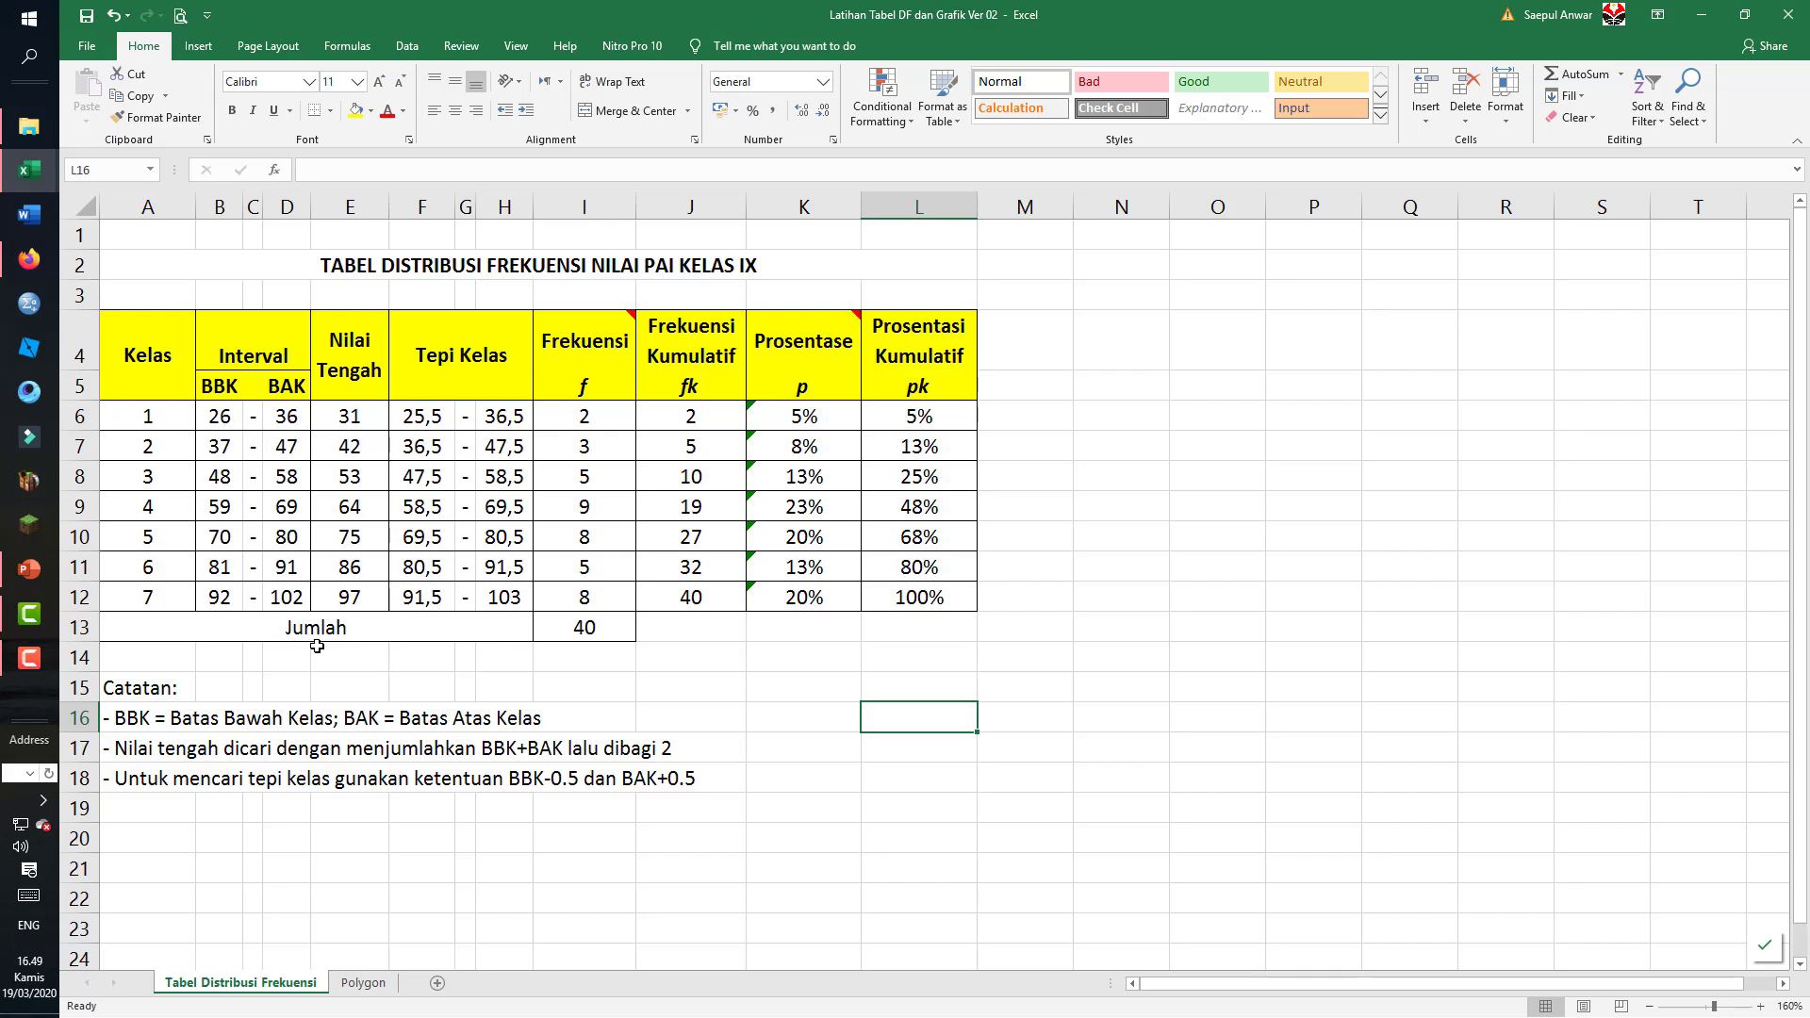
left_click(291, 660)
type("=")
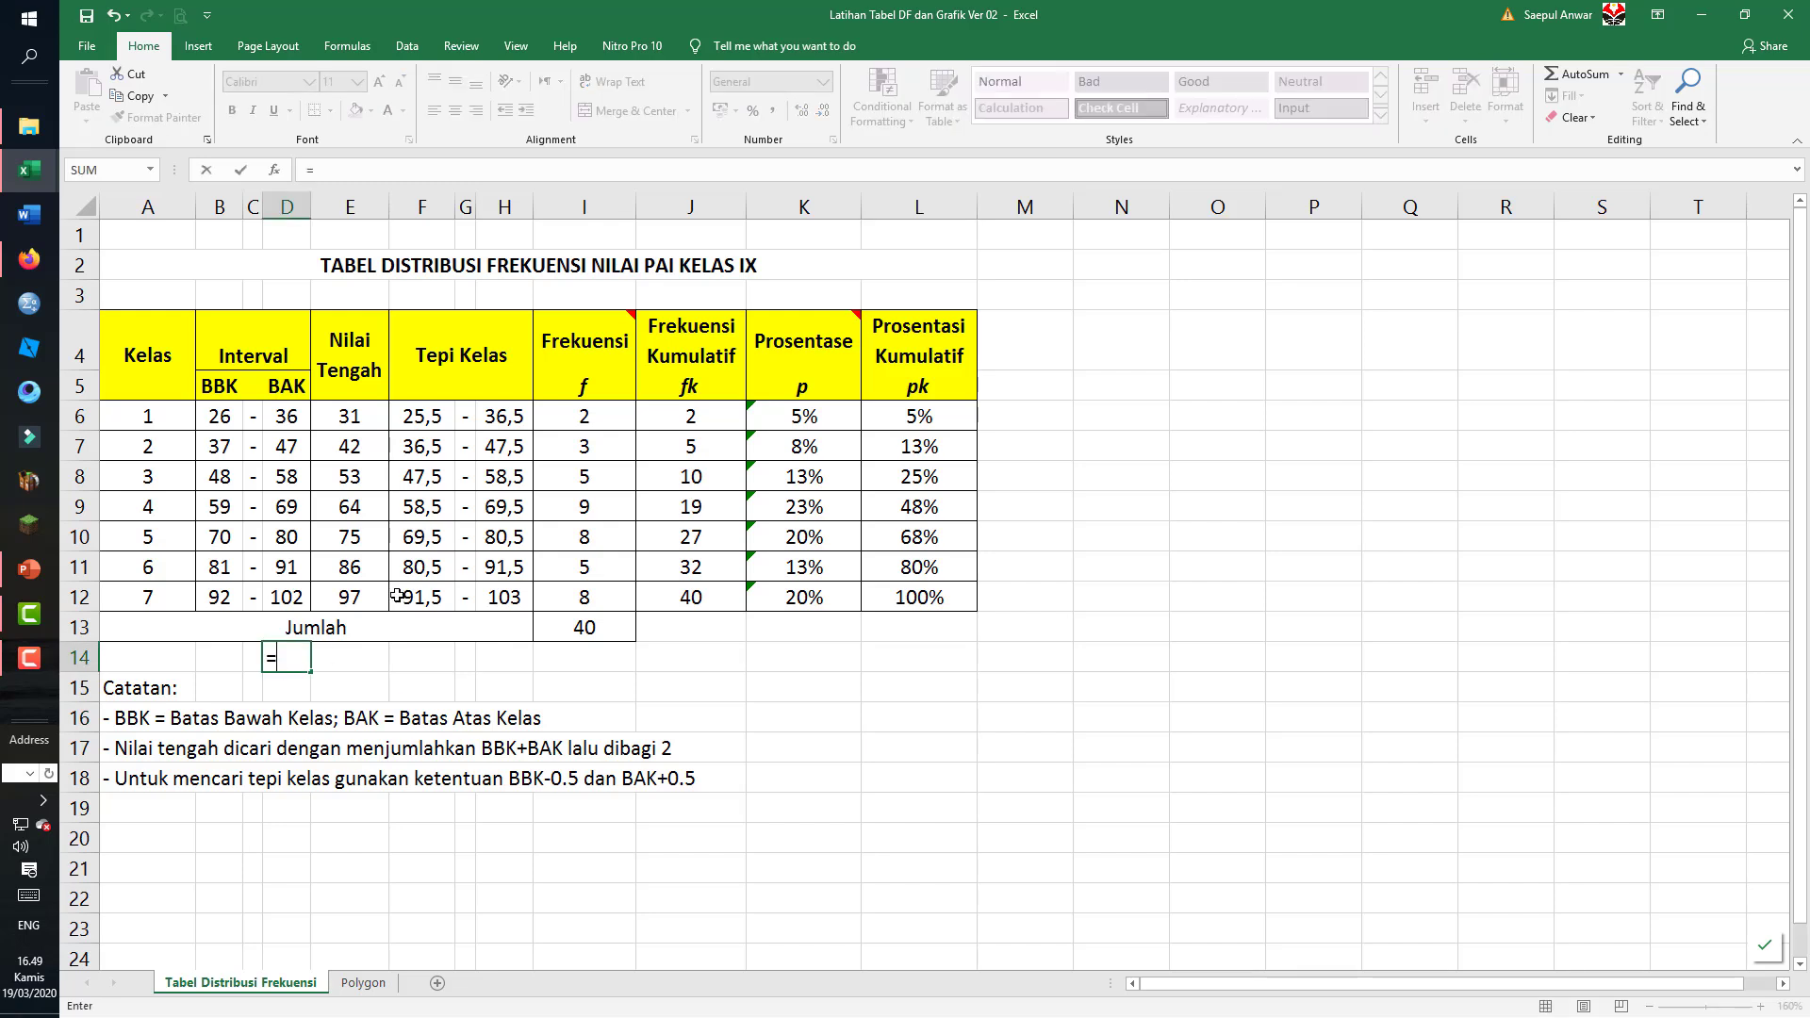
key("Up")
key("Up")
key("Up")
key("Up")
key("Down")
key("Up")
key("Up")
key("Up")
key("Up")
key("Up")
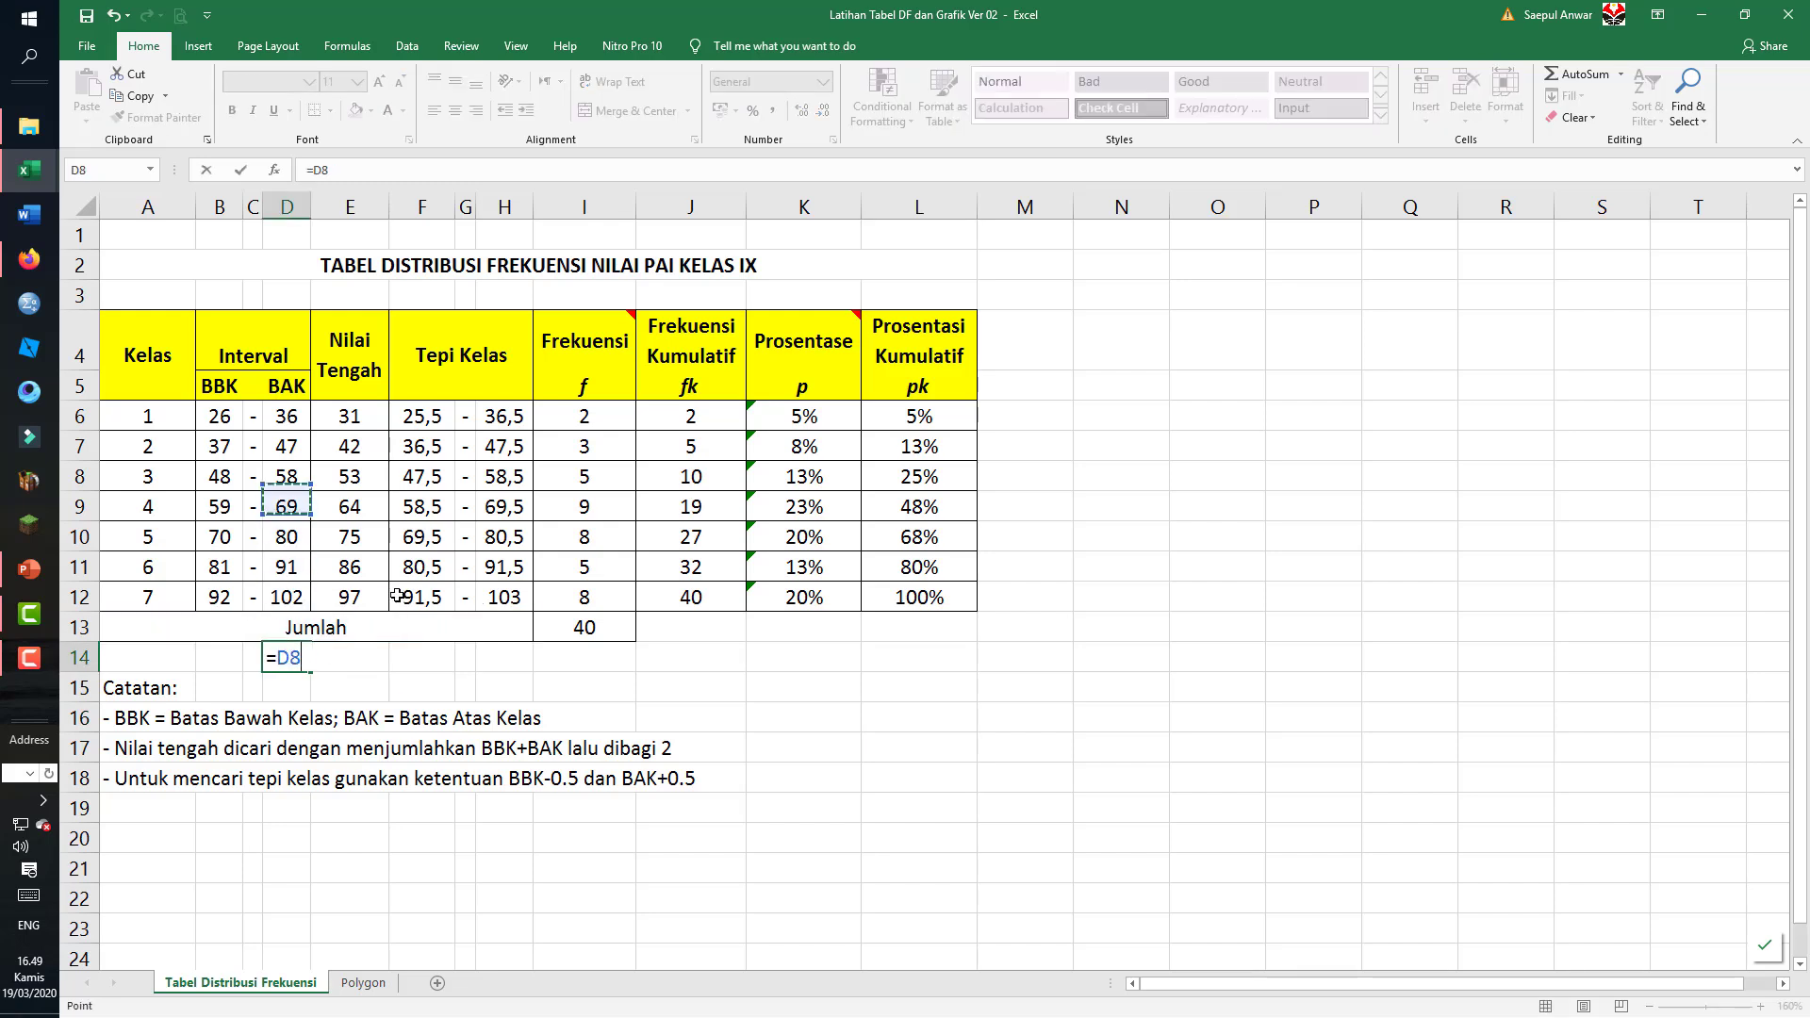
type("-")
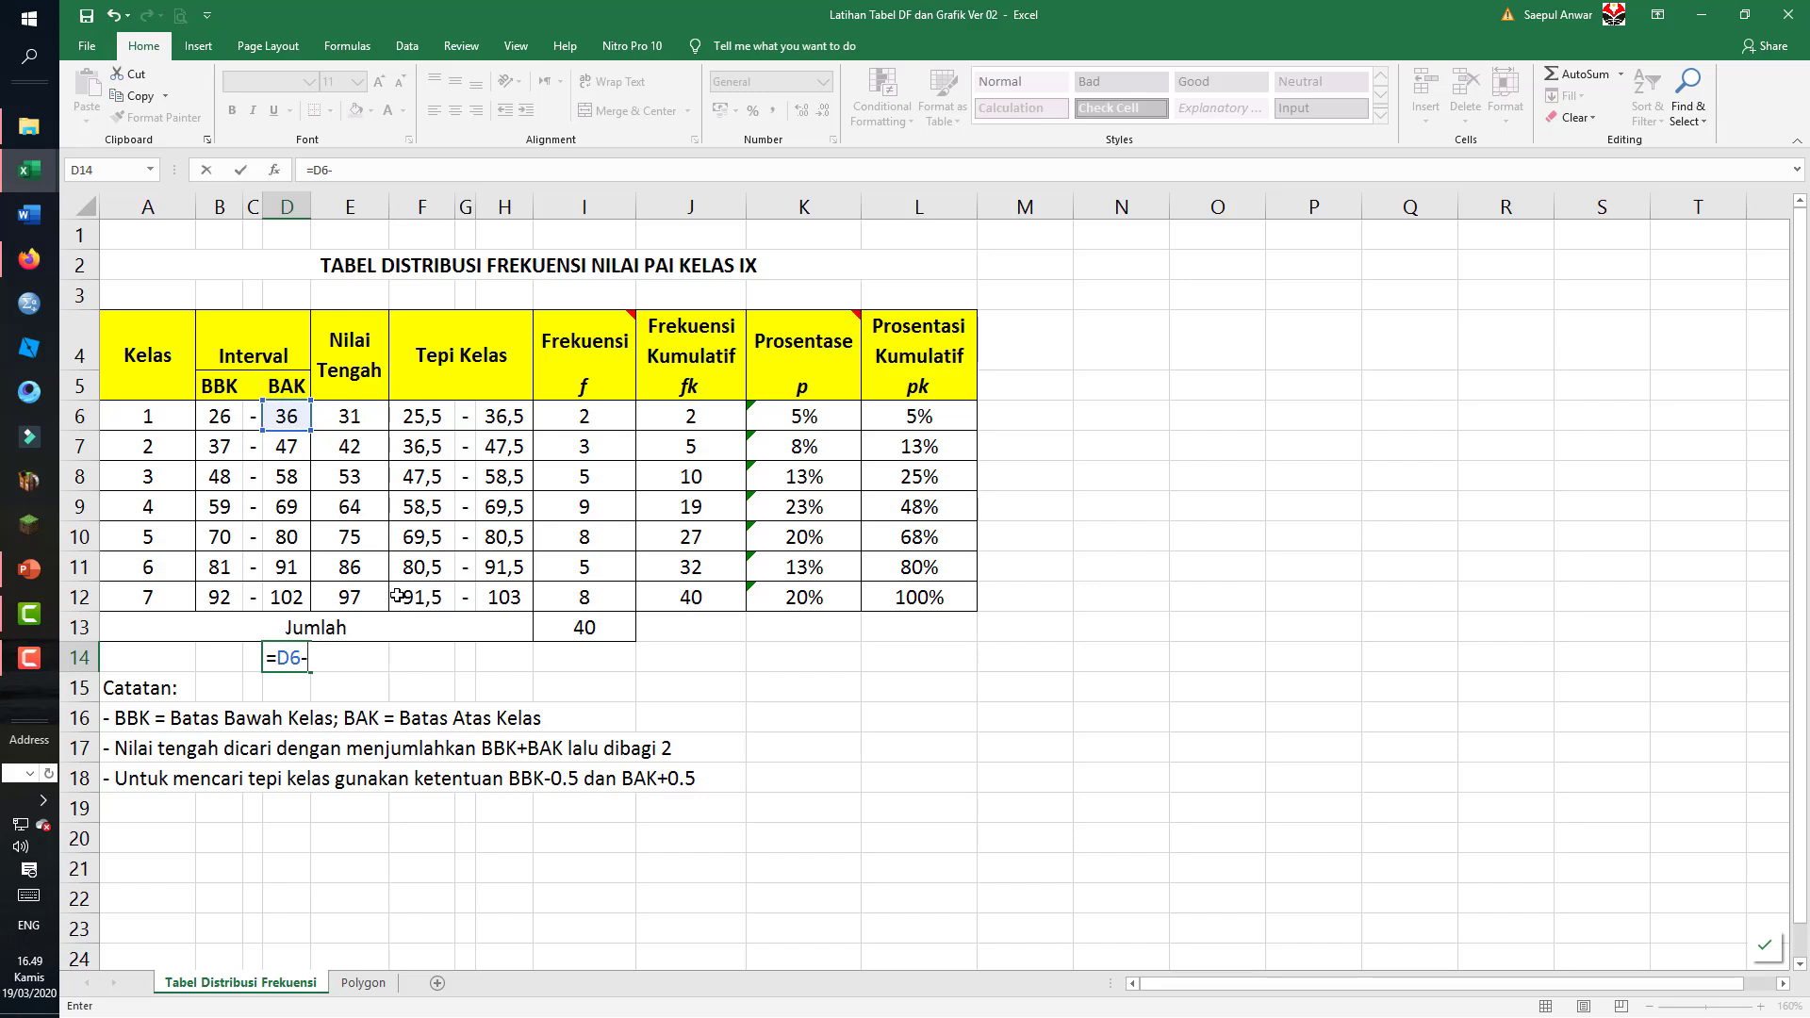
key("Up")
key("Down")
key("BackSpace")
key("BackSpace")
key("BackSpace")
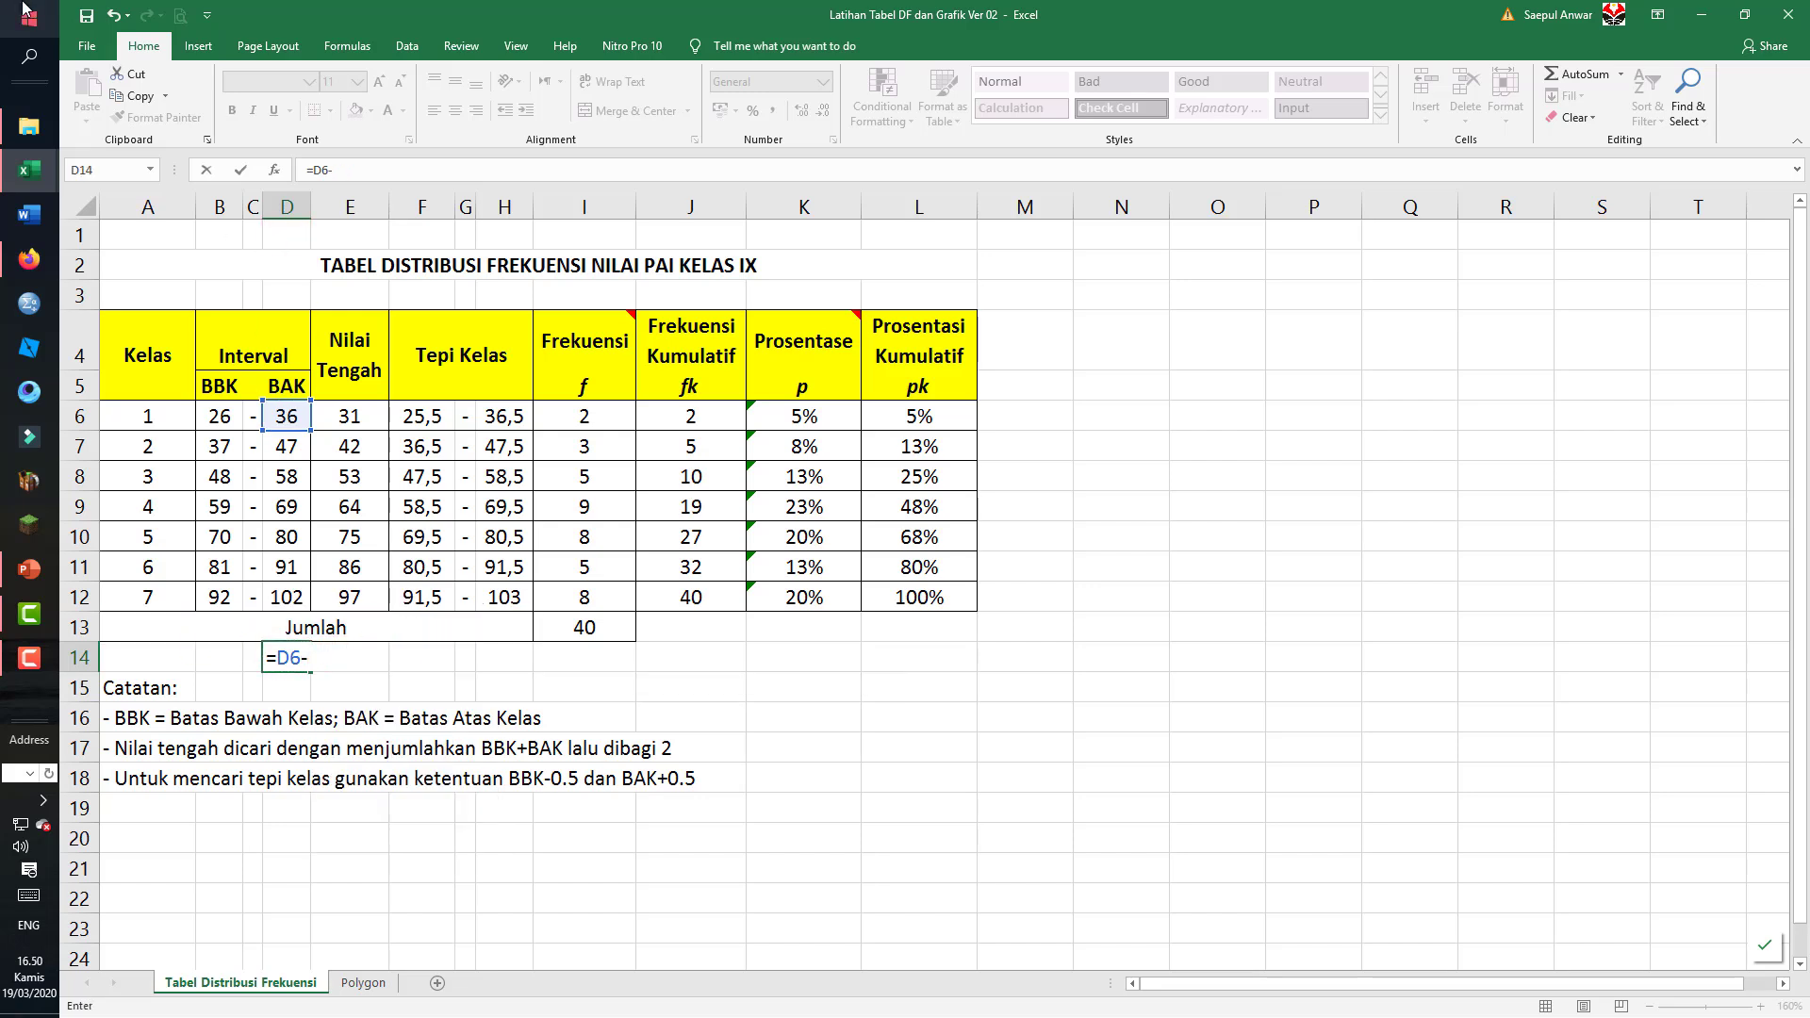
left_click(217, 416)
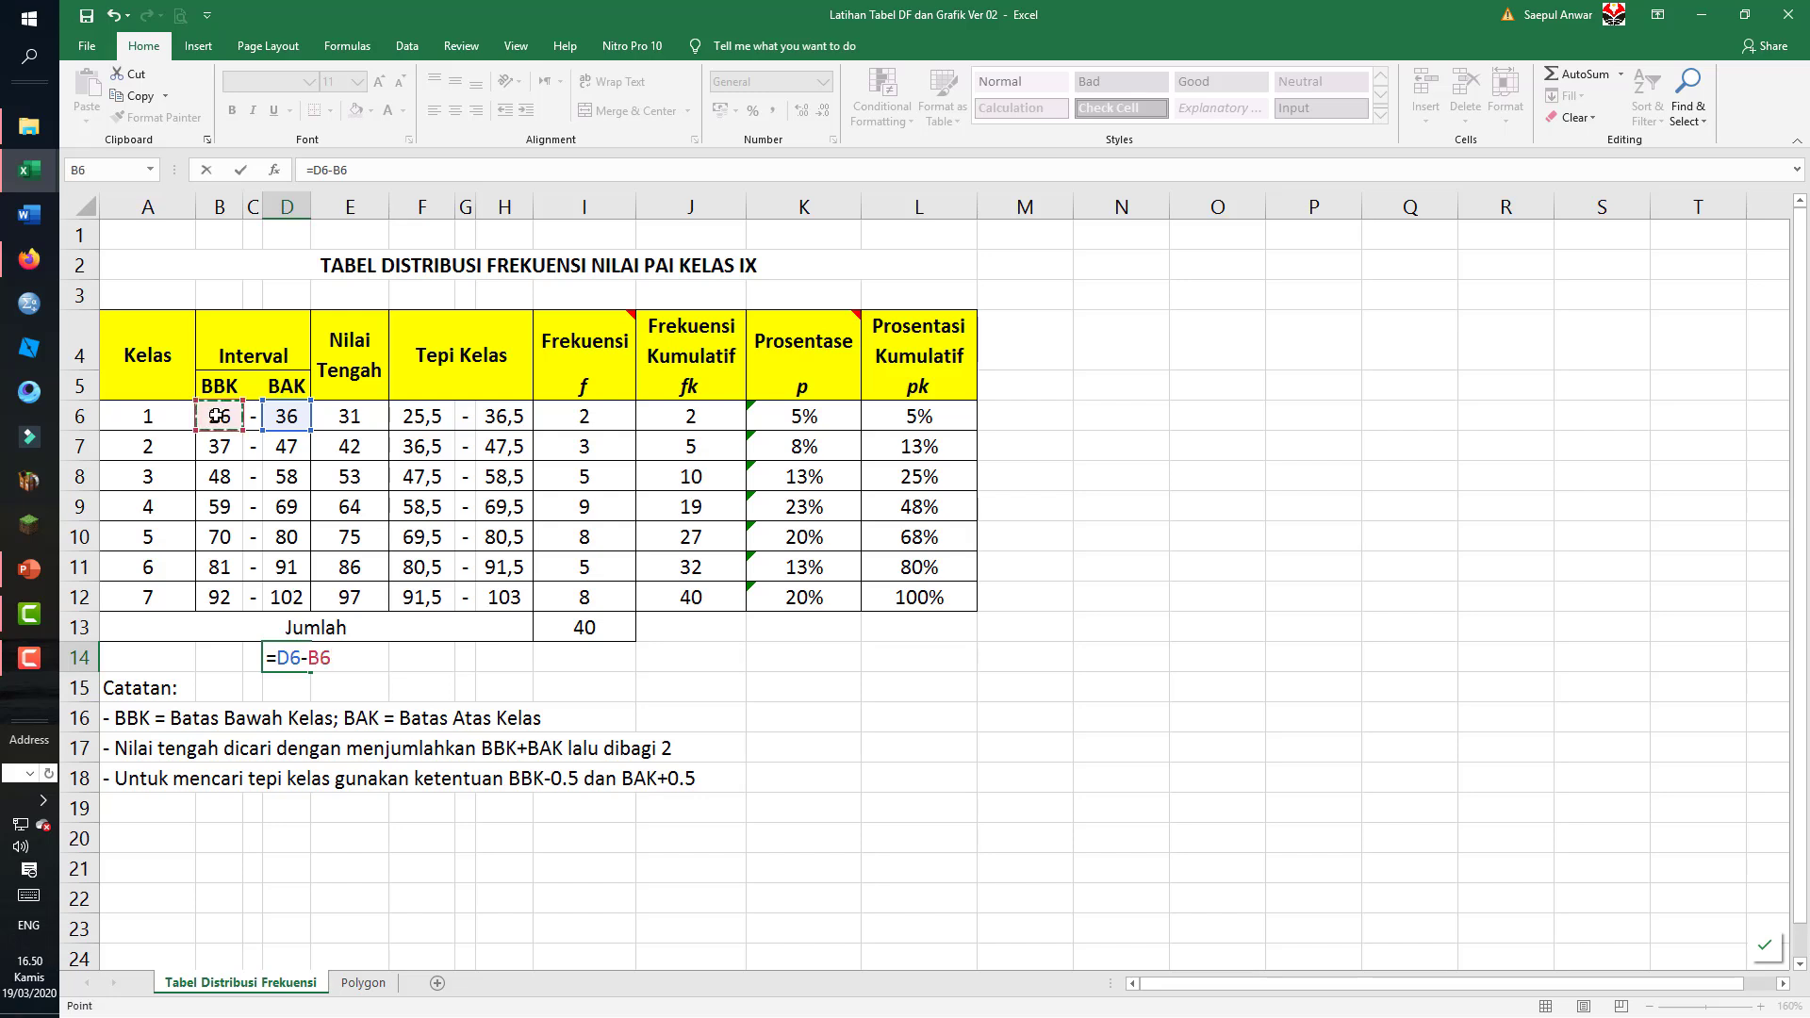
type("+1")
key("BackSpace")
key("Return")
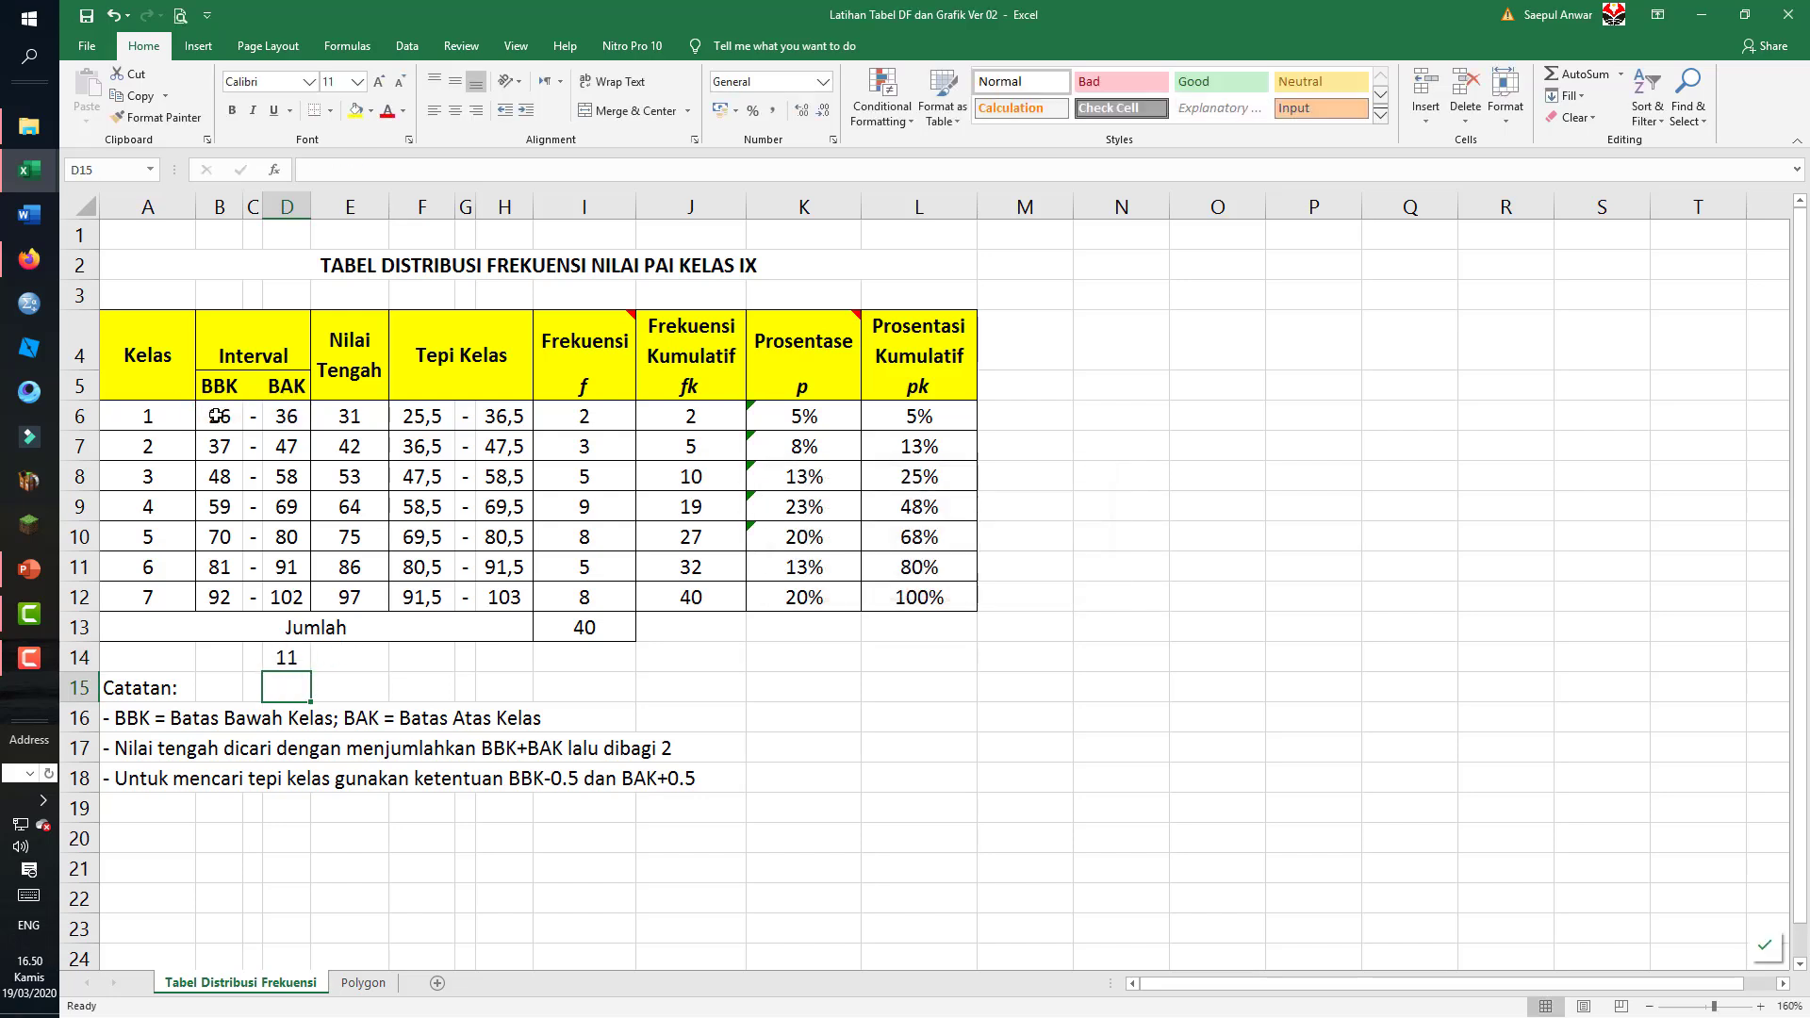
key("Up")
key("Delete")
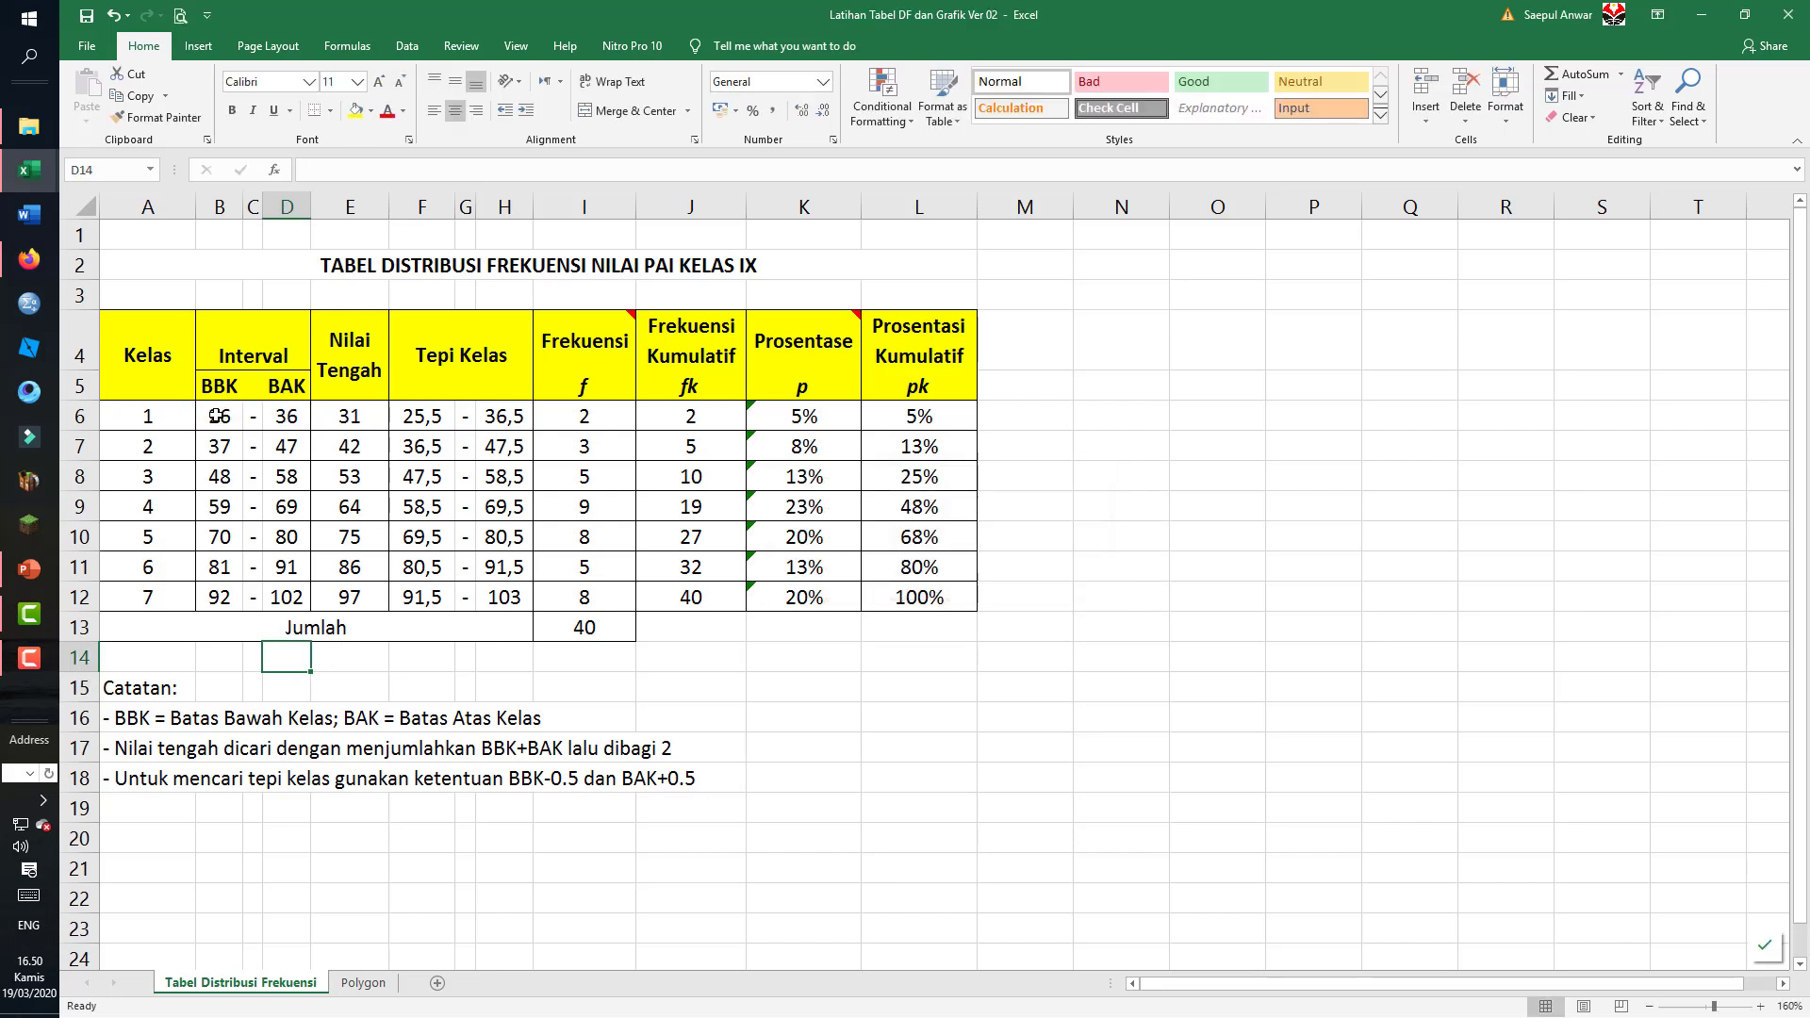
- On the Polygon sheet, enter =B4-11 in cell B3 as the midpoint preceding the first class and centre it
left_click(341, 985)
type("=")
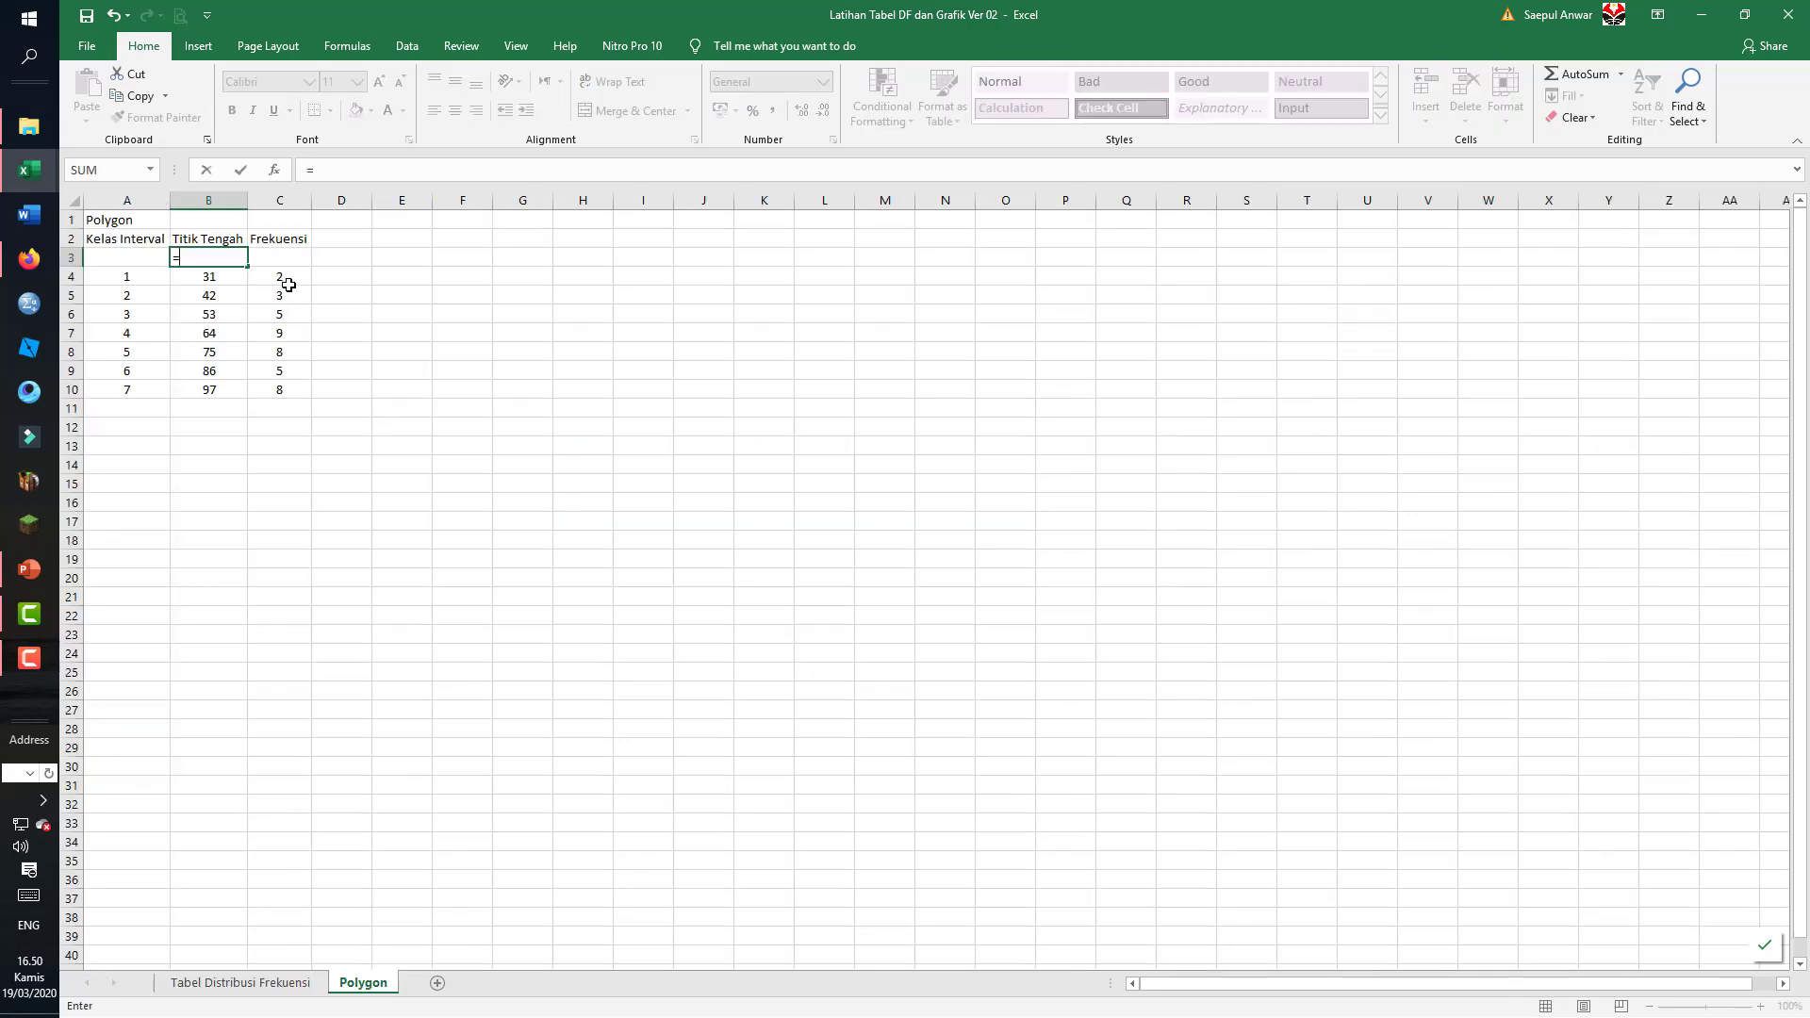
key("Down")
type("-1")
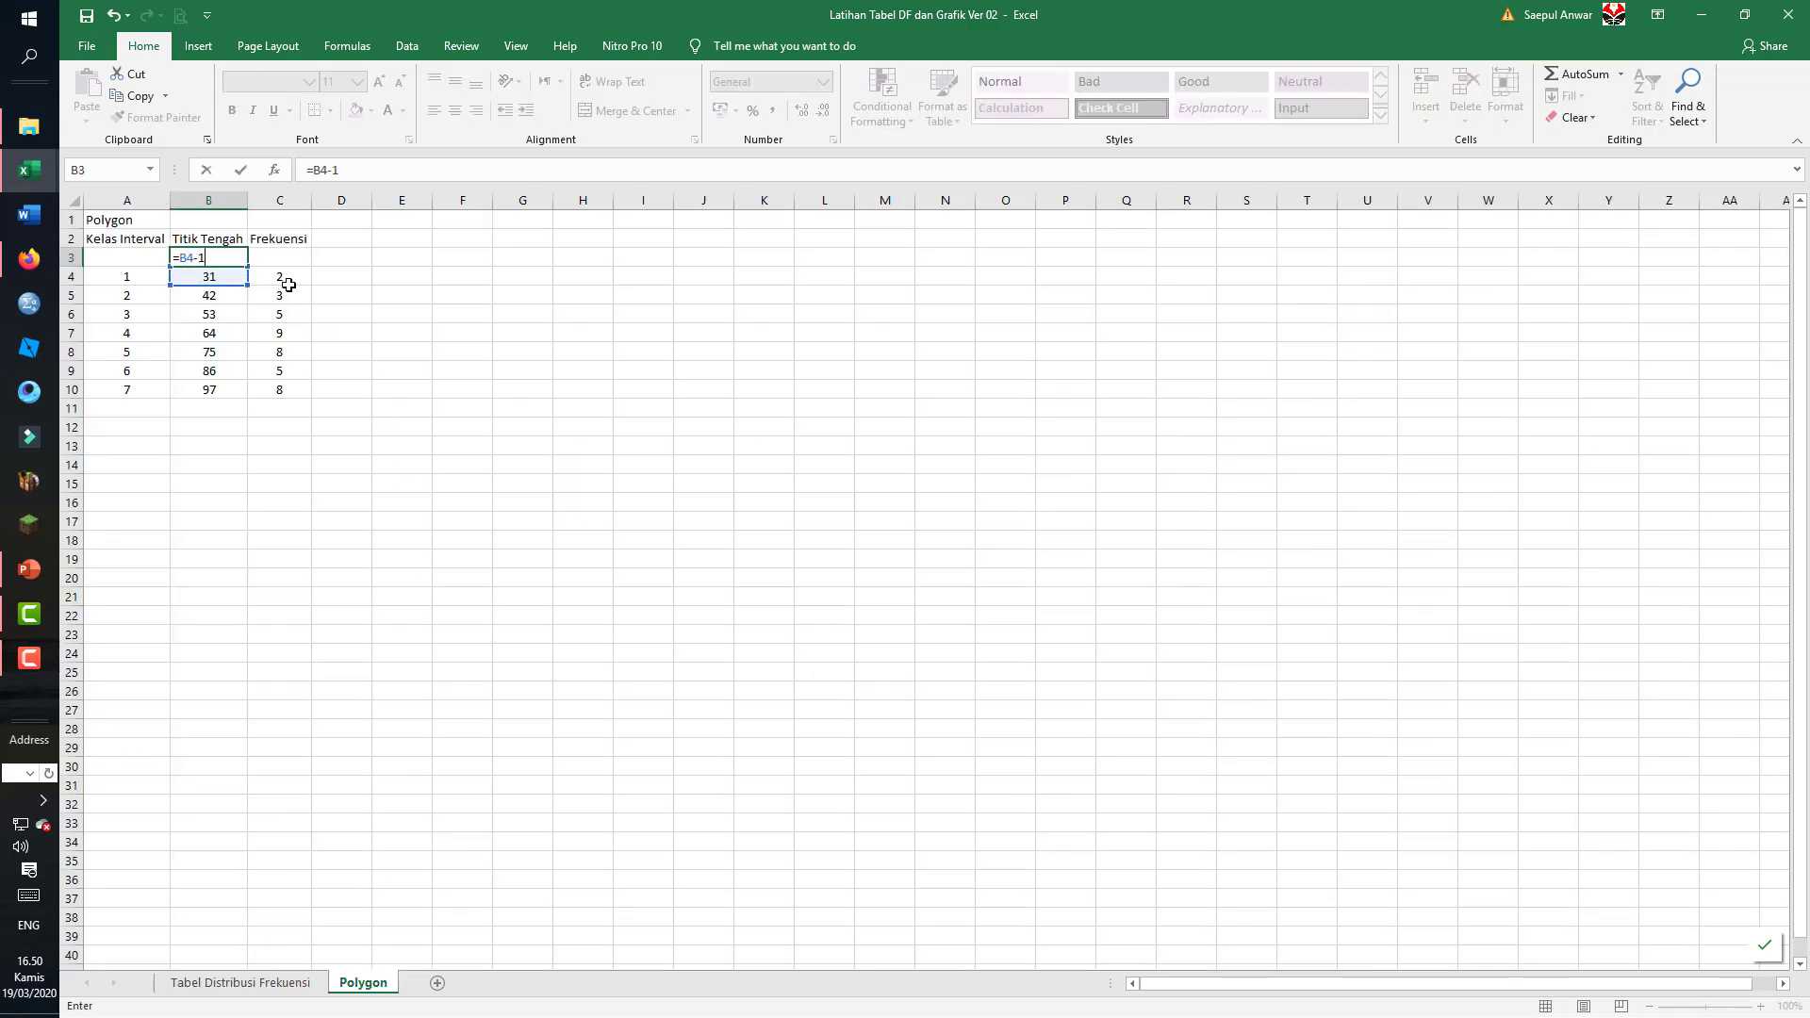
type("1")
key("Return")
key("Up")
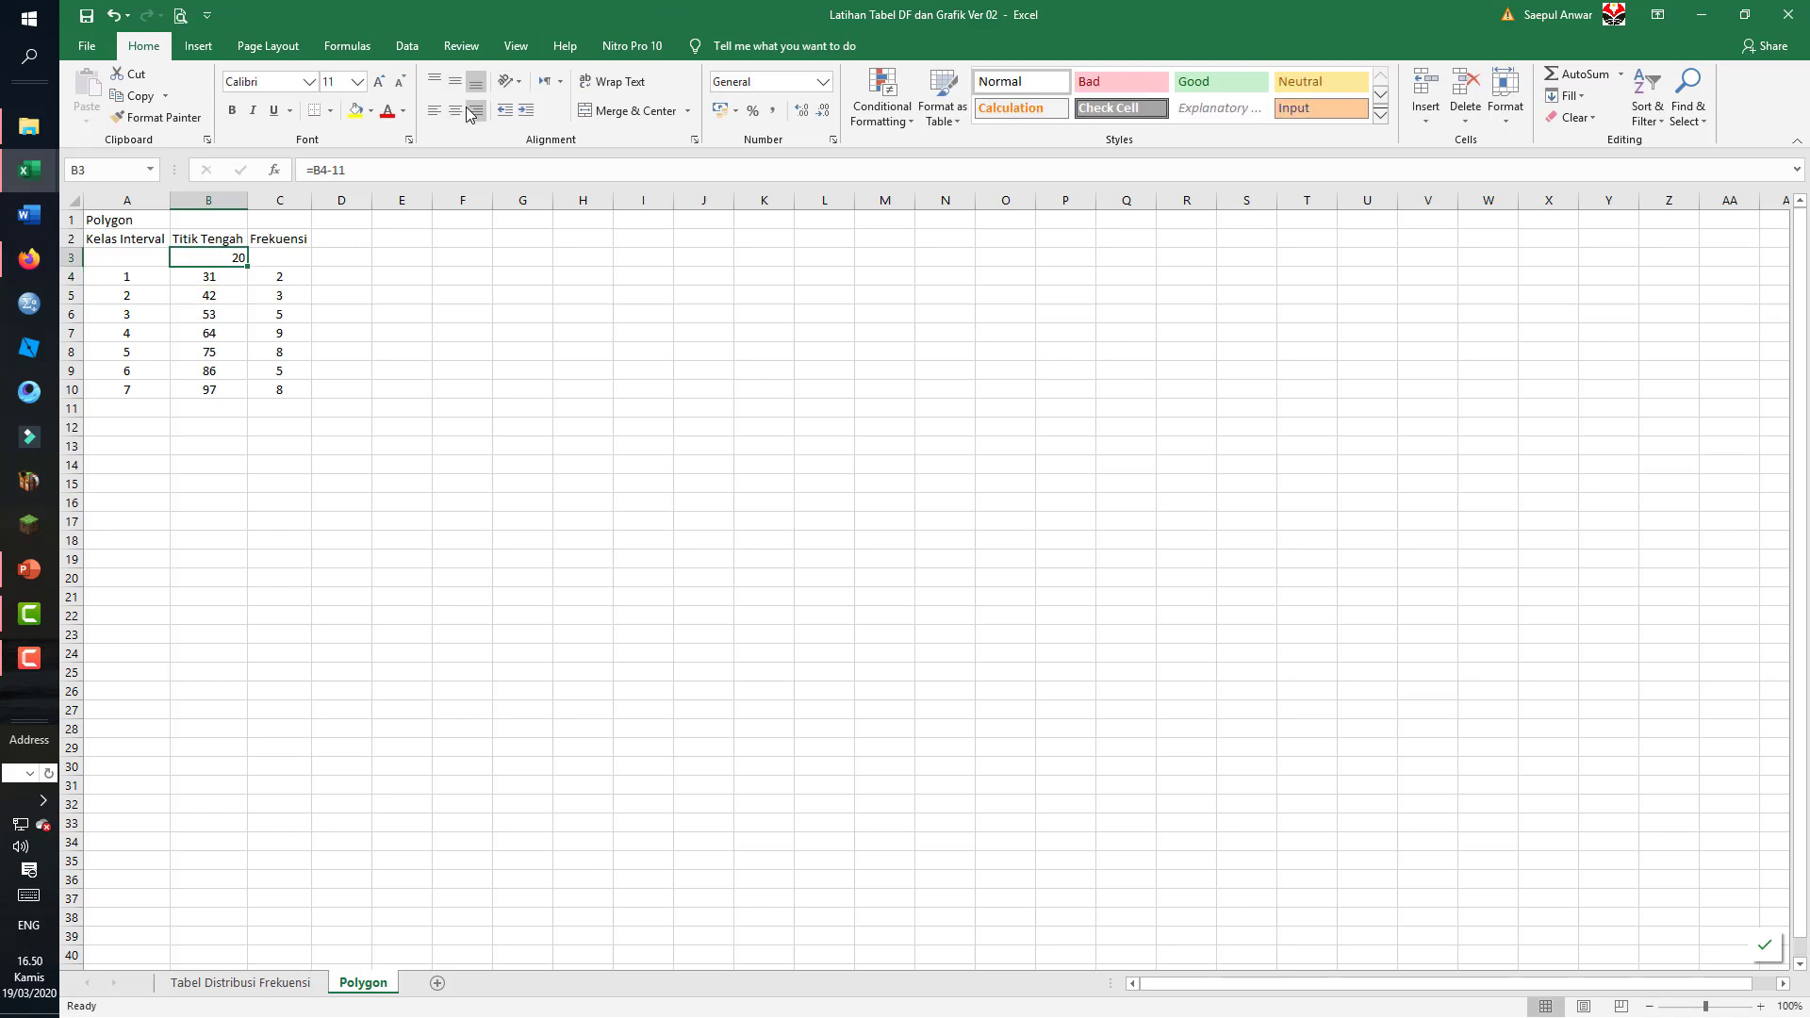
- Enter =B10+11 in cell B11 as the midpoint following the last class
key("Down")
key("Down")
key("Down")
key("Down")
key("Down")
key("Down")
key("Down")
key("Down")
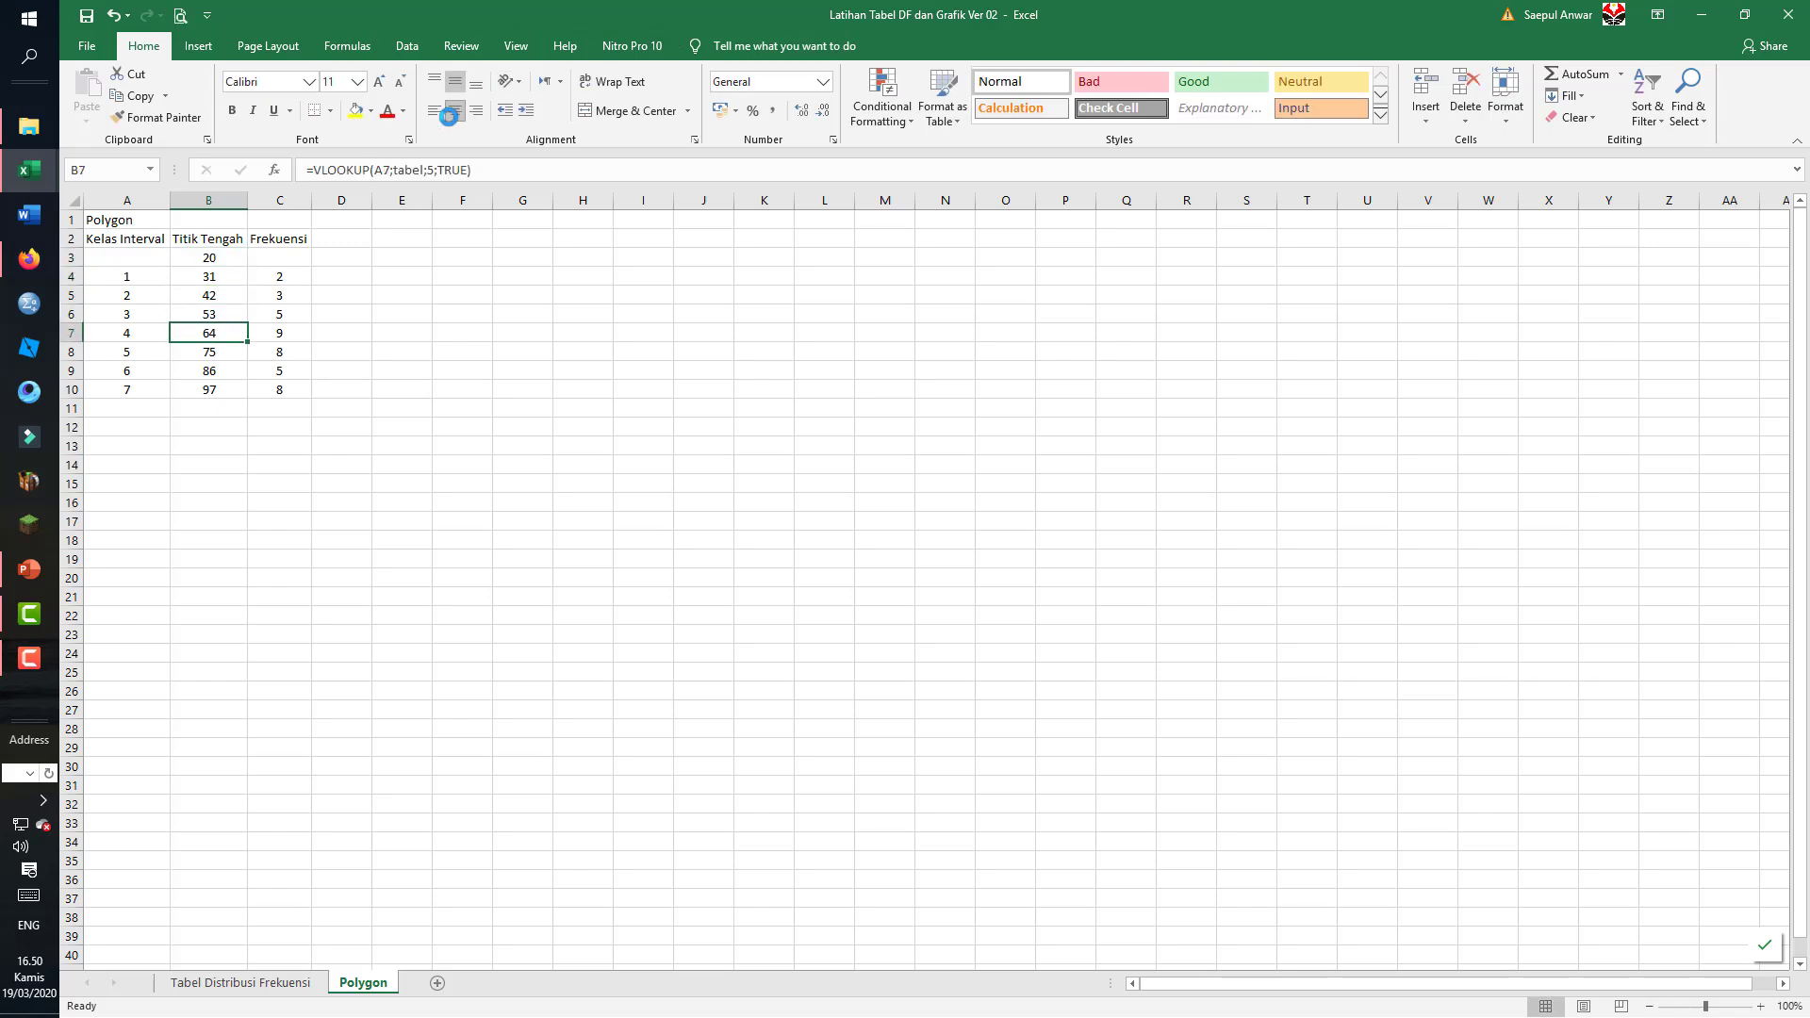
type("=")
key("Up")
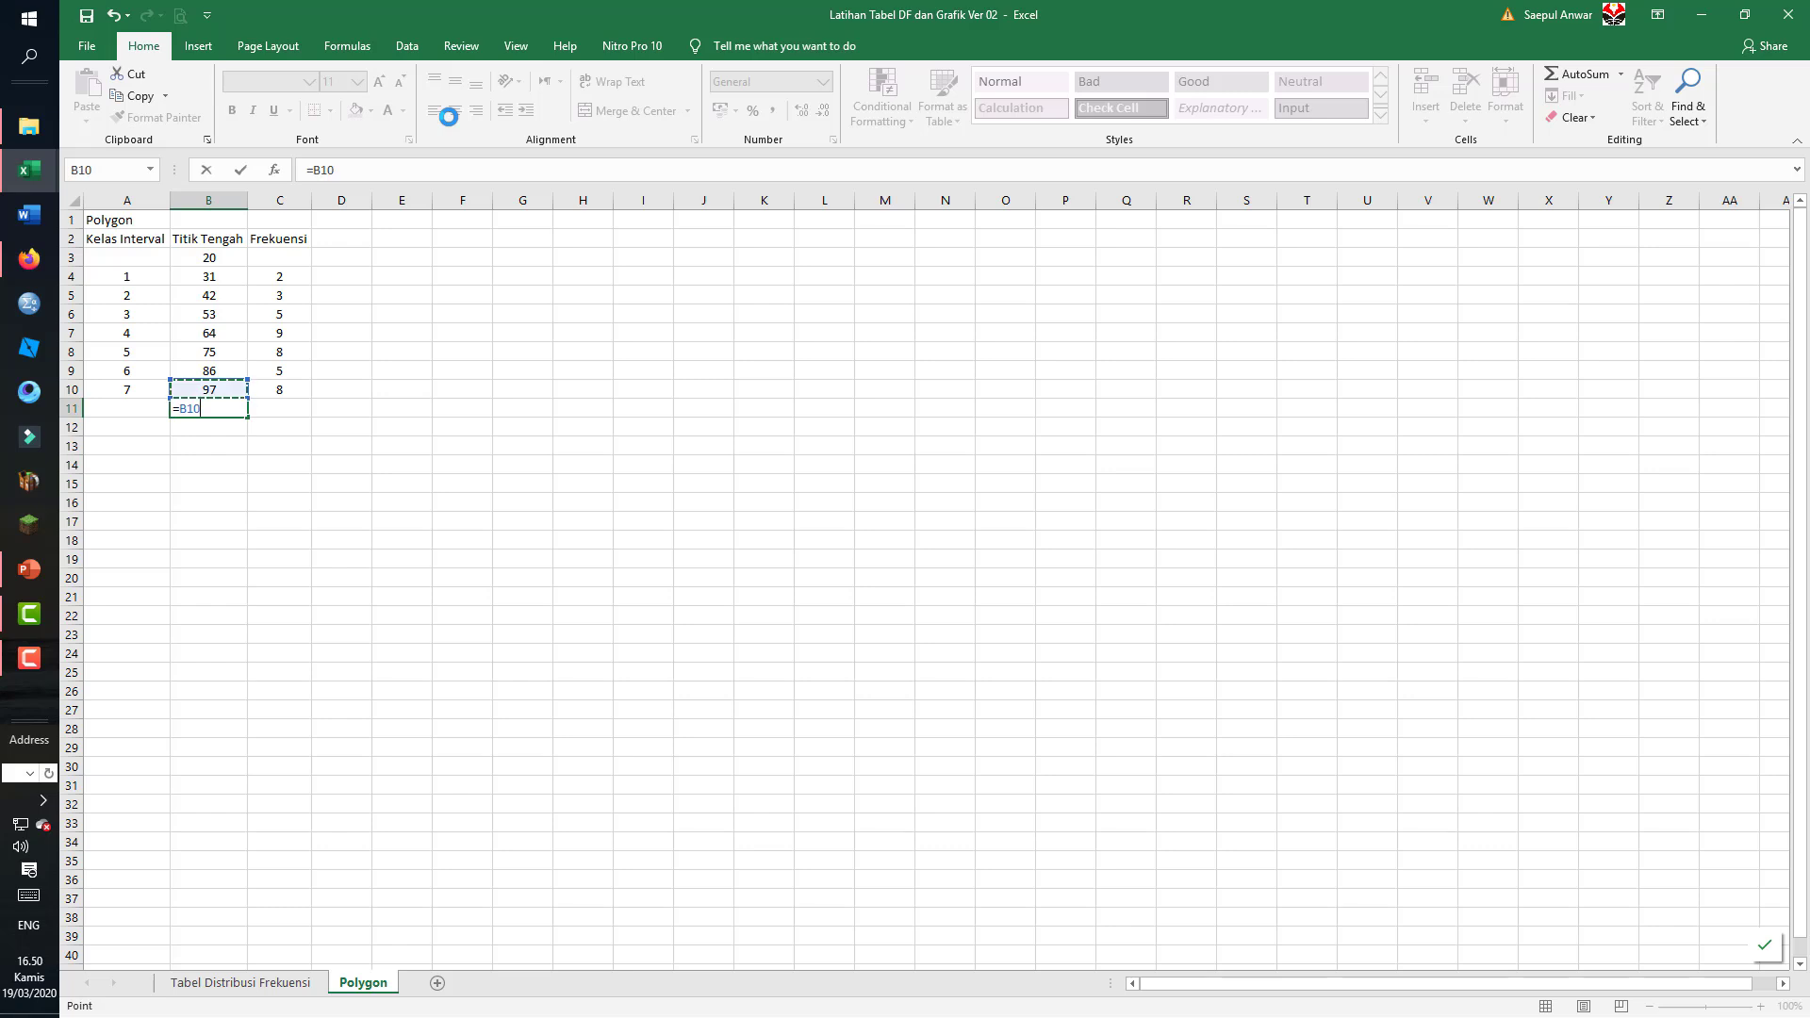
type("+11")
key("Return")
key("Up")
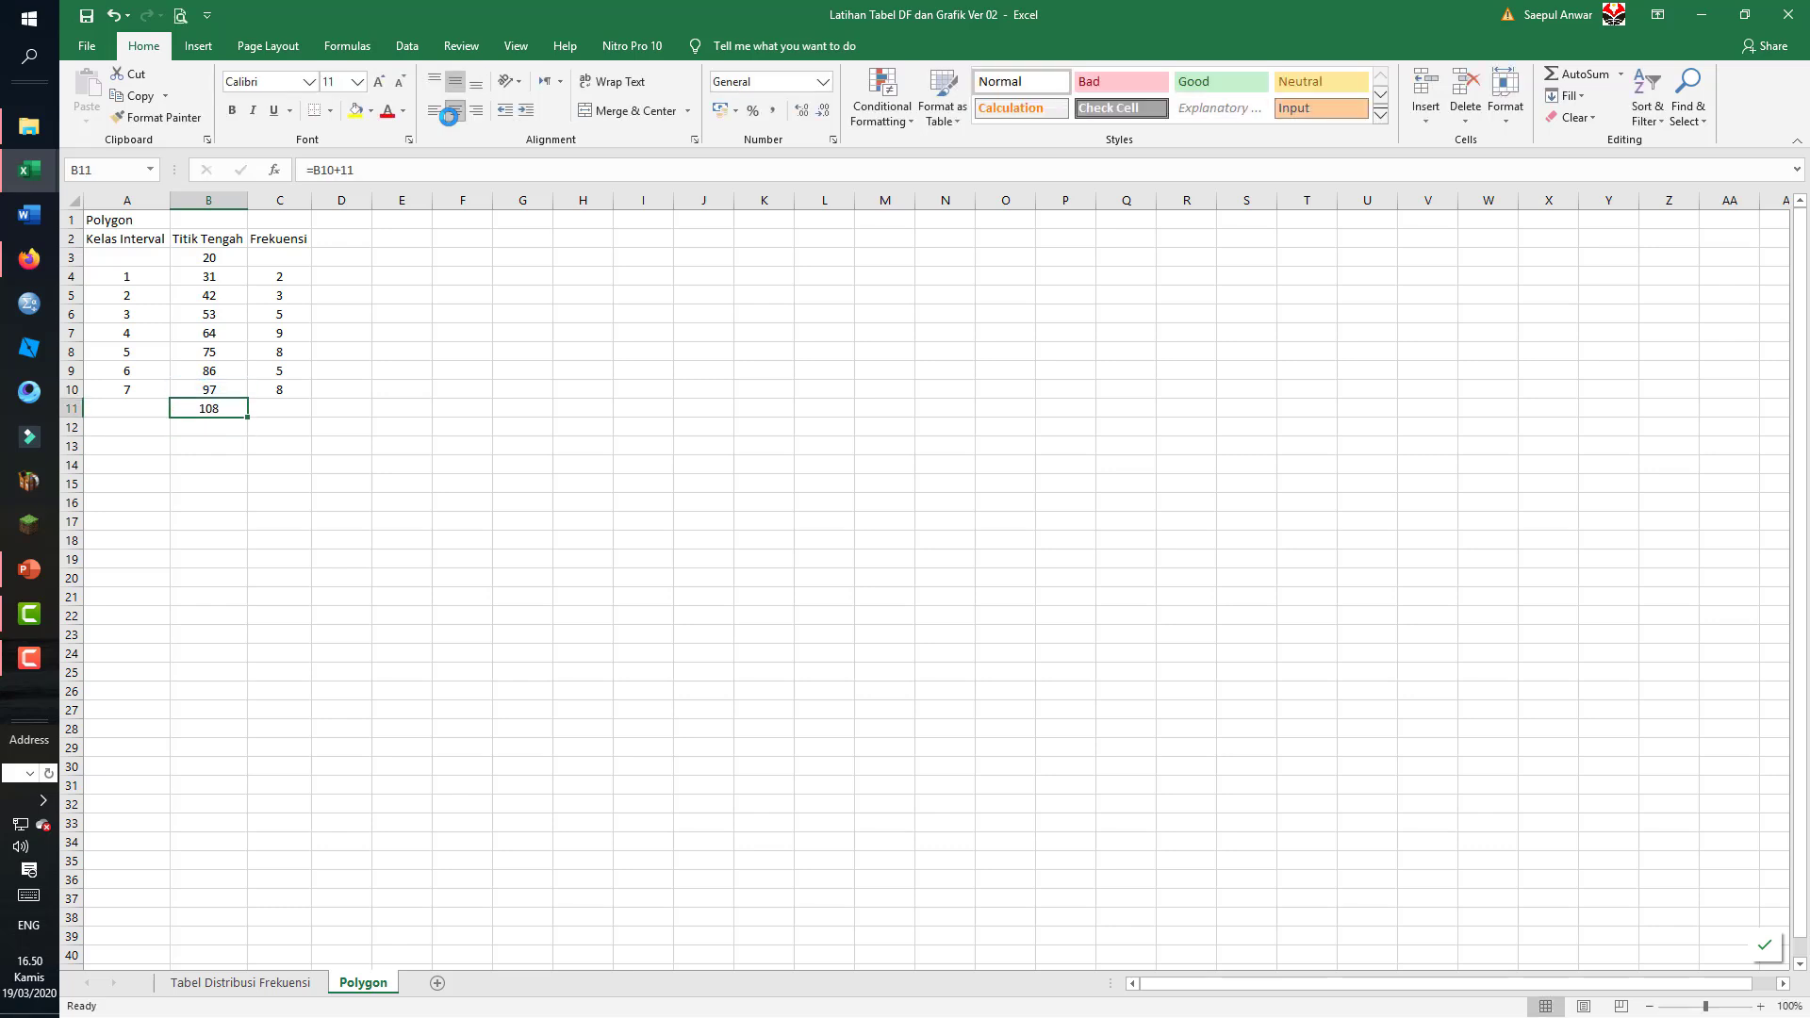
- Enter a frequency of 0 for both extra midpoints, in cells C11 and C3
key("Right")
type("0")
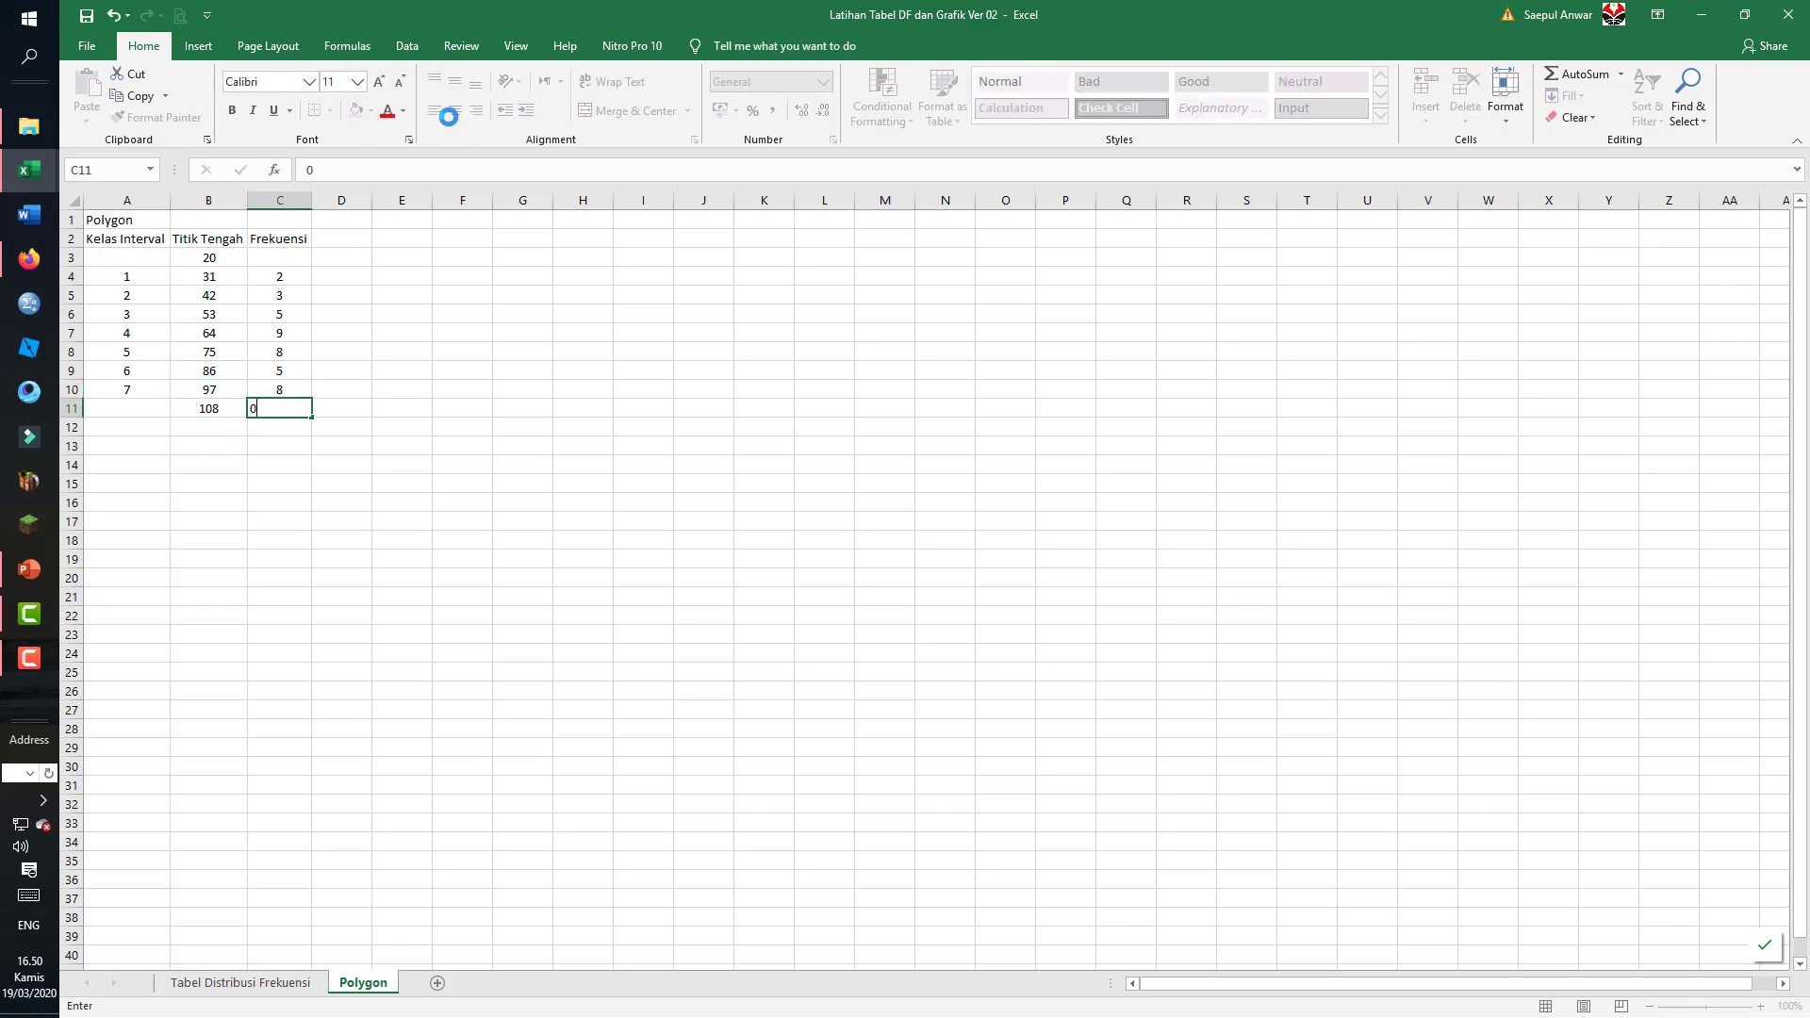
key("Up")
key("Up")
key("Up")
key("Up")
key("Up")
key("Up")
key("Up")
key("Up")
type("0")
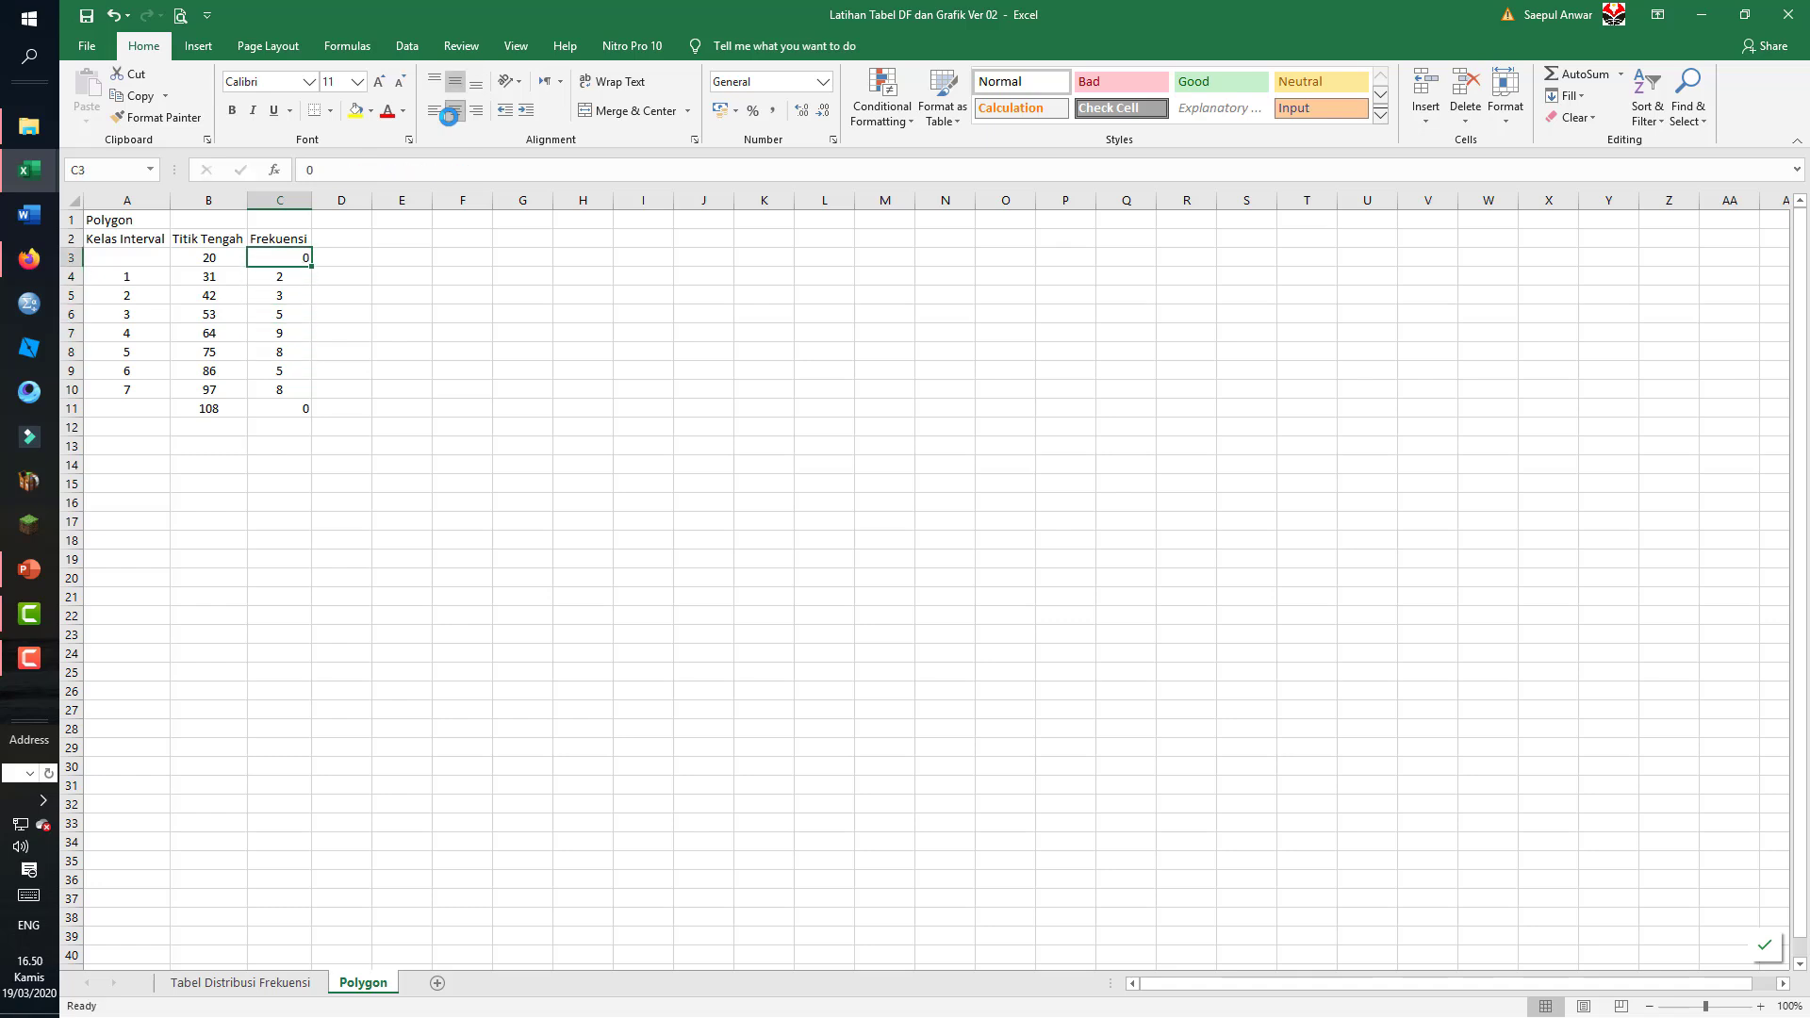
- Centre the frequency values in C3:C11 horizontally
key("shift+Down")
key("shift+Down")
key("shift+Down")
key("shift+Down")
key("shift+Down")
key("shift+Down")
key("shift+Down")
key("shift+Down")
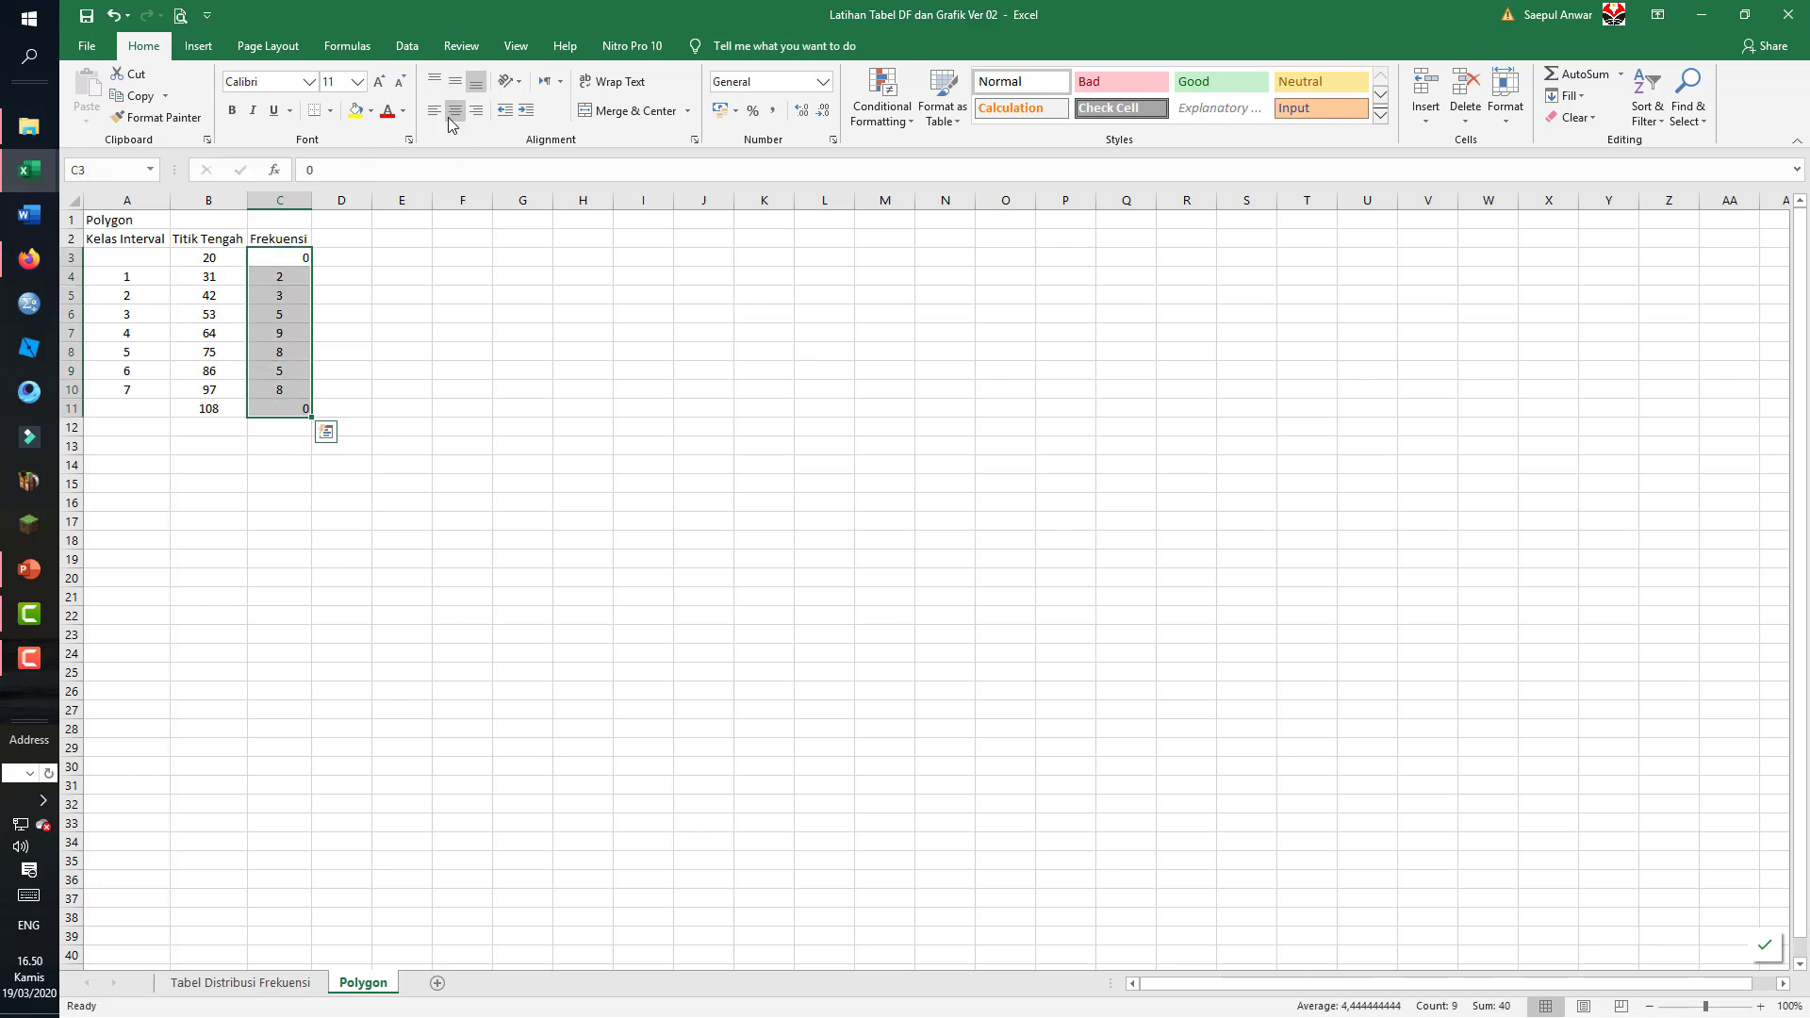
left_click(456, 110)
left_click(443, 321)
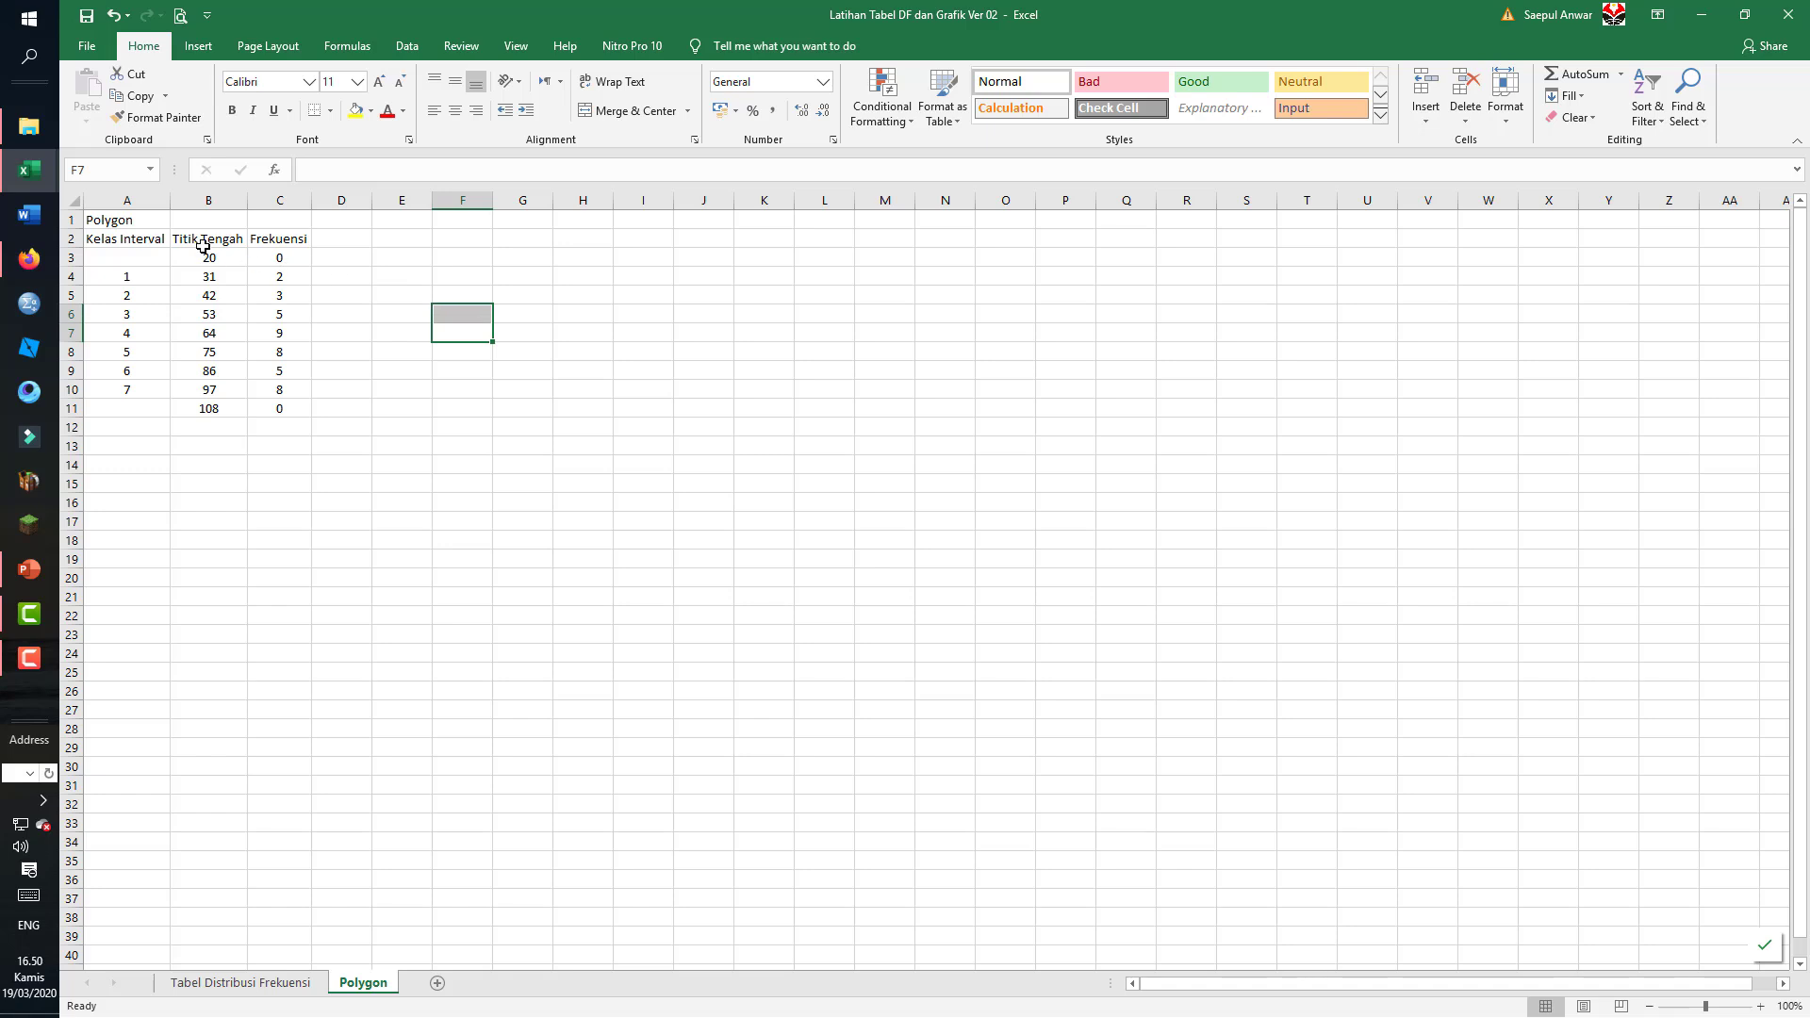
- Insert a 2-D Line with Markers chart from the midpoint and frequency data in B2:C11, including the headers
left_click_drag(203, 240, 286, 404)
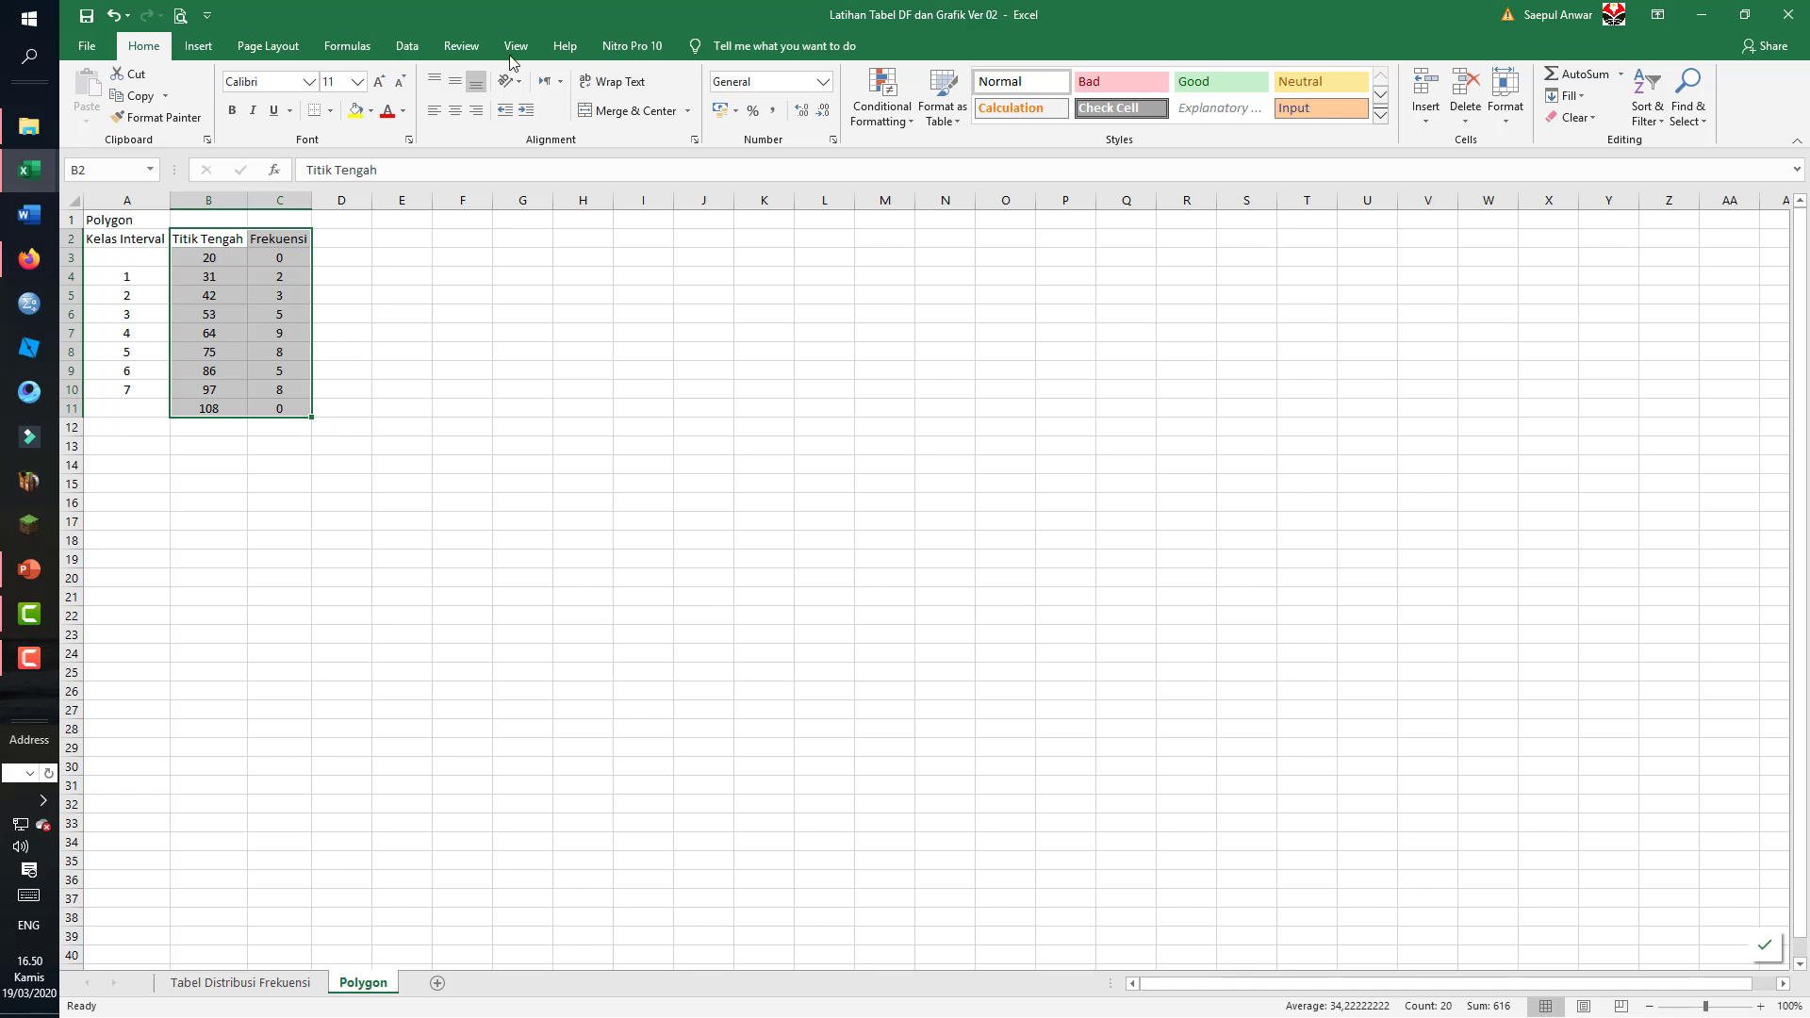
left_click(213, 47)
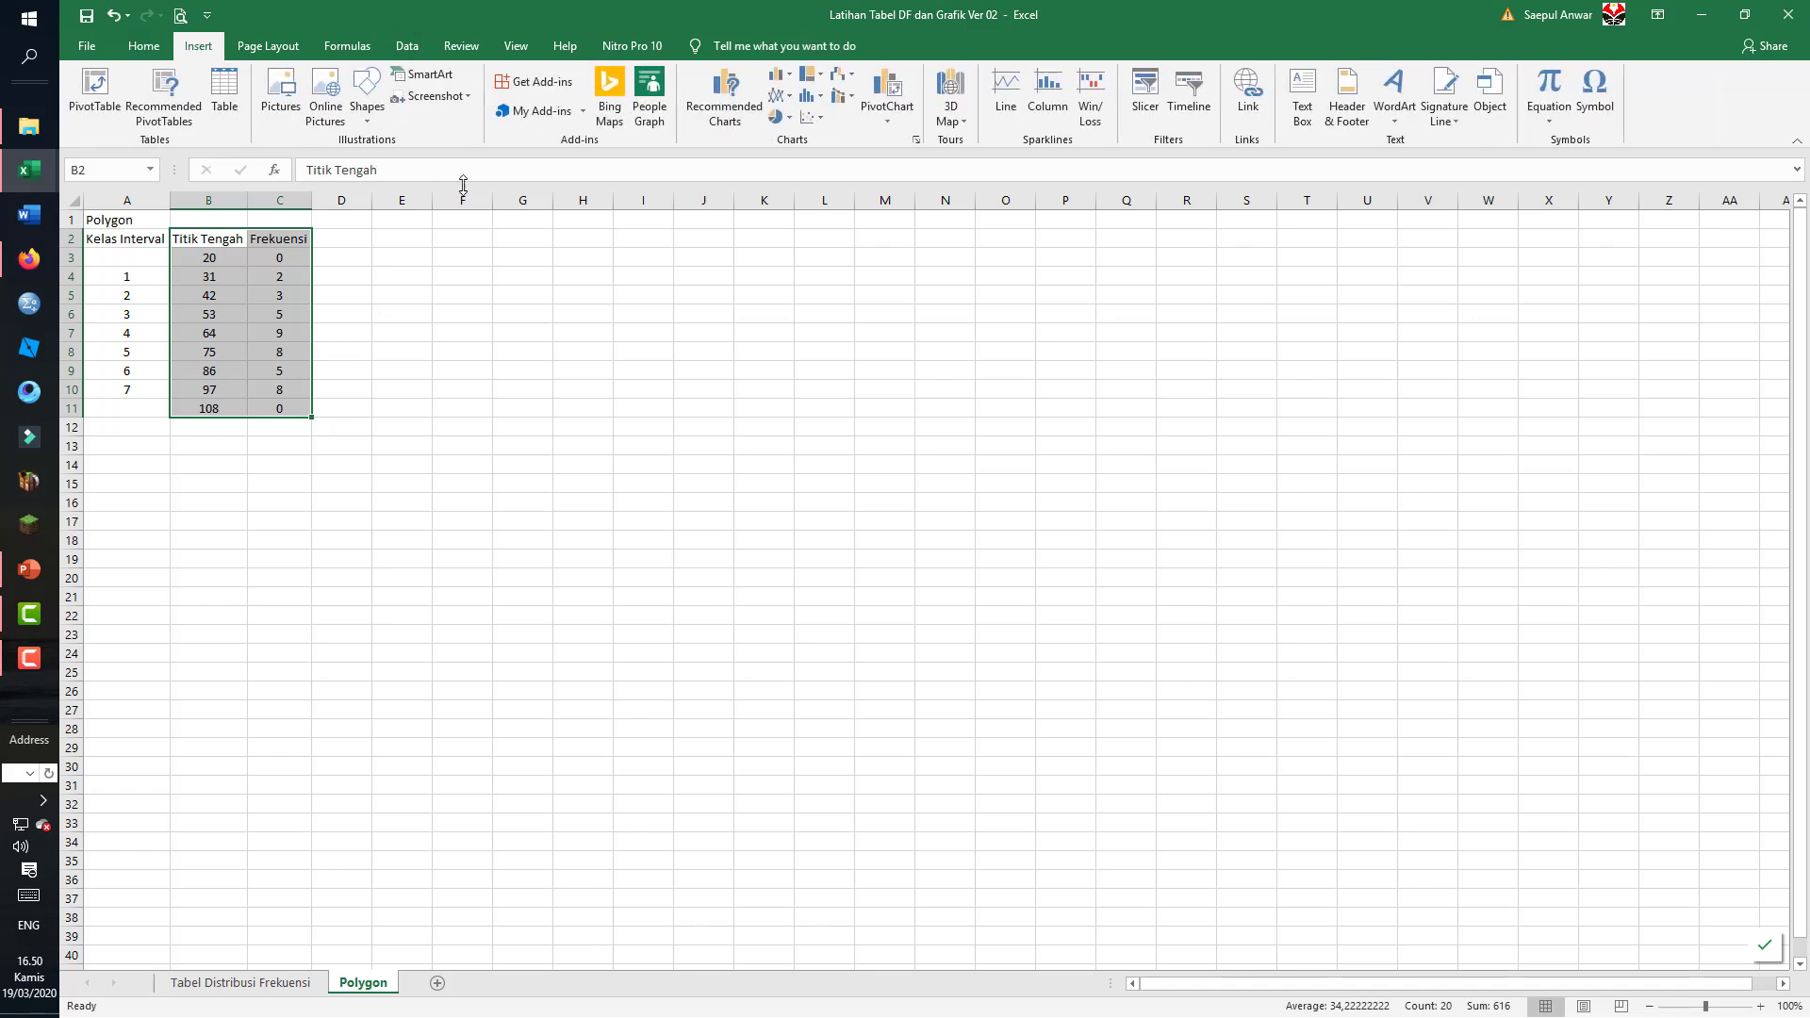
left_click(790, 96)
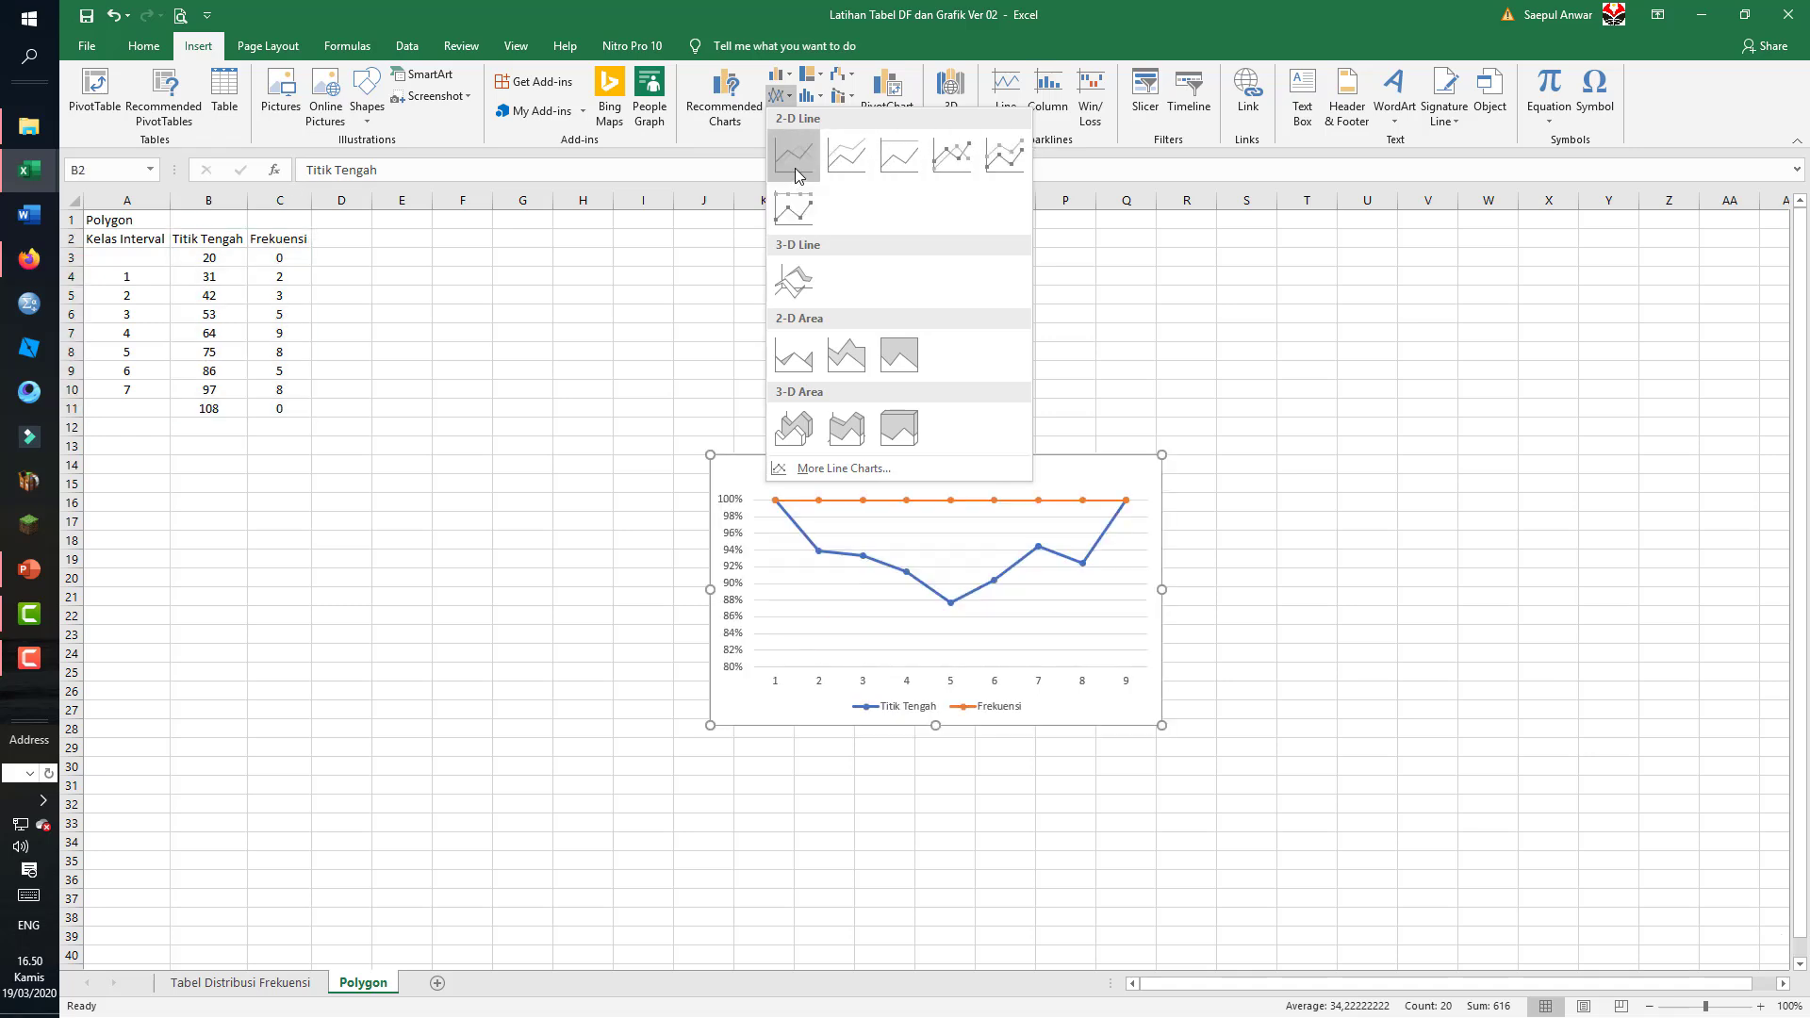
left_click(952, 155)
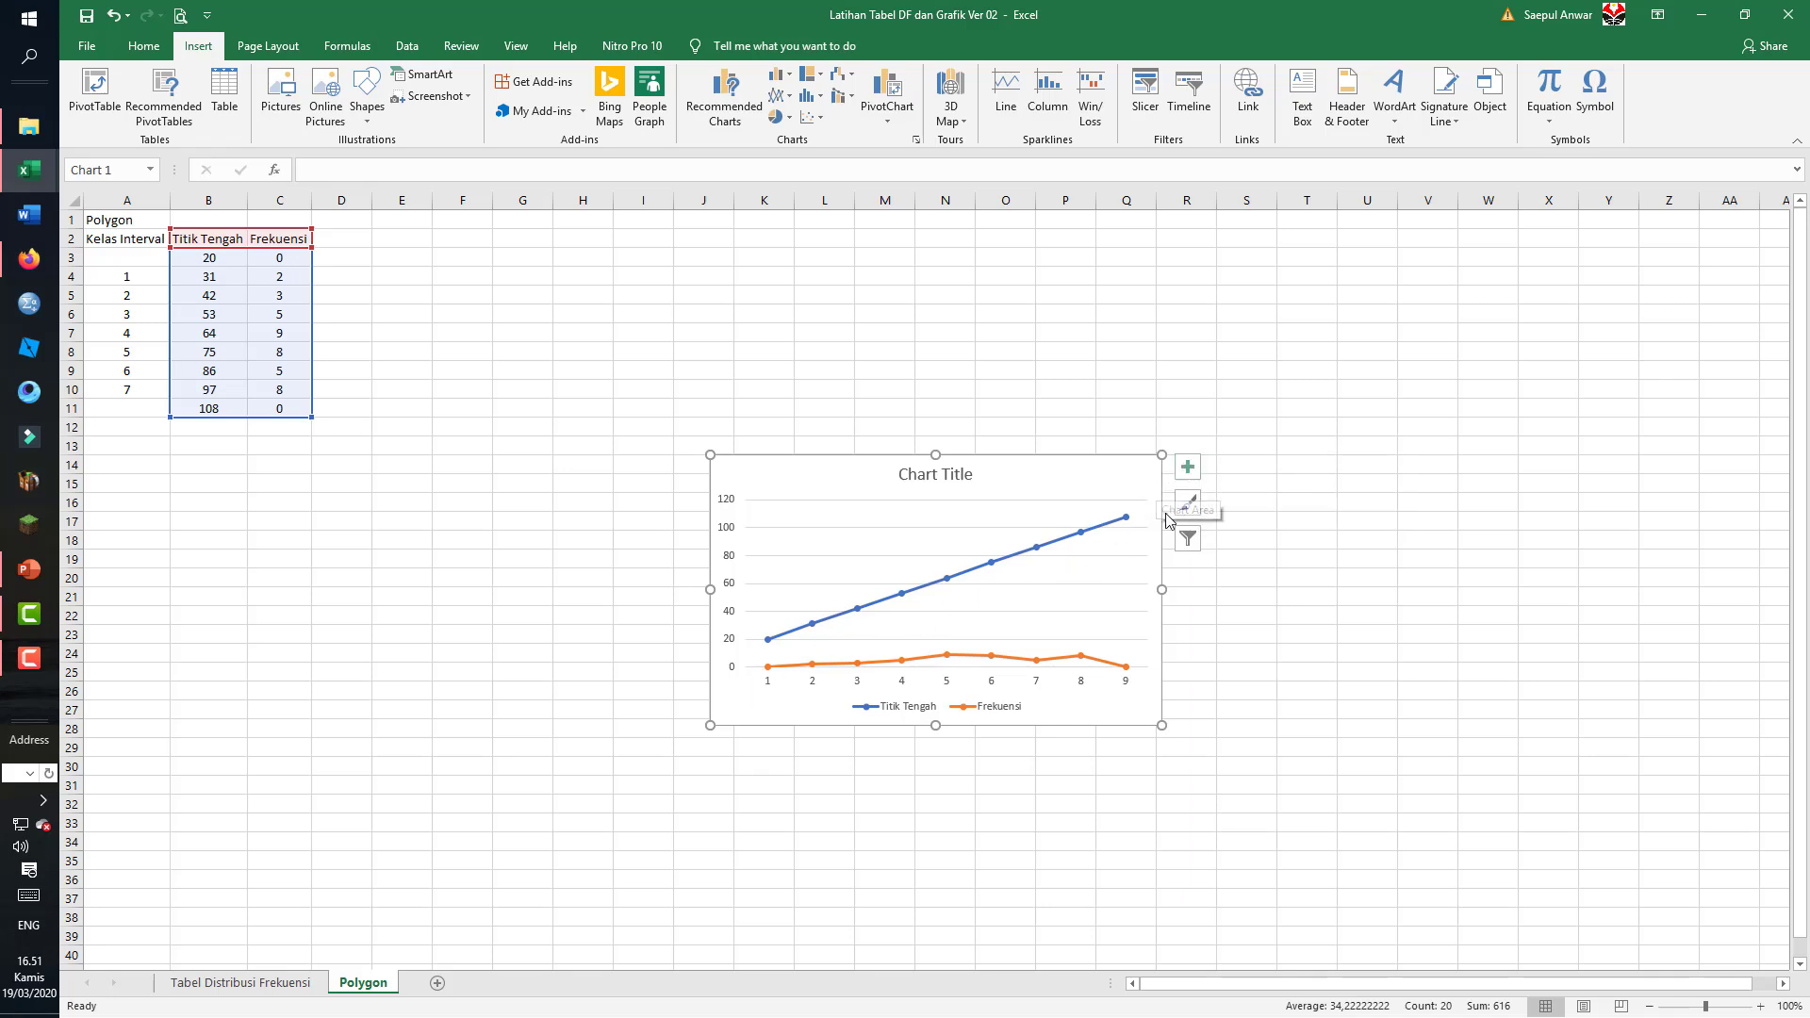
- Exclude the Titik Tengah series from the chart's data source, keeping only Frekuensi plotted
right_click(1119, 519)
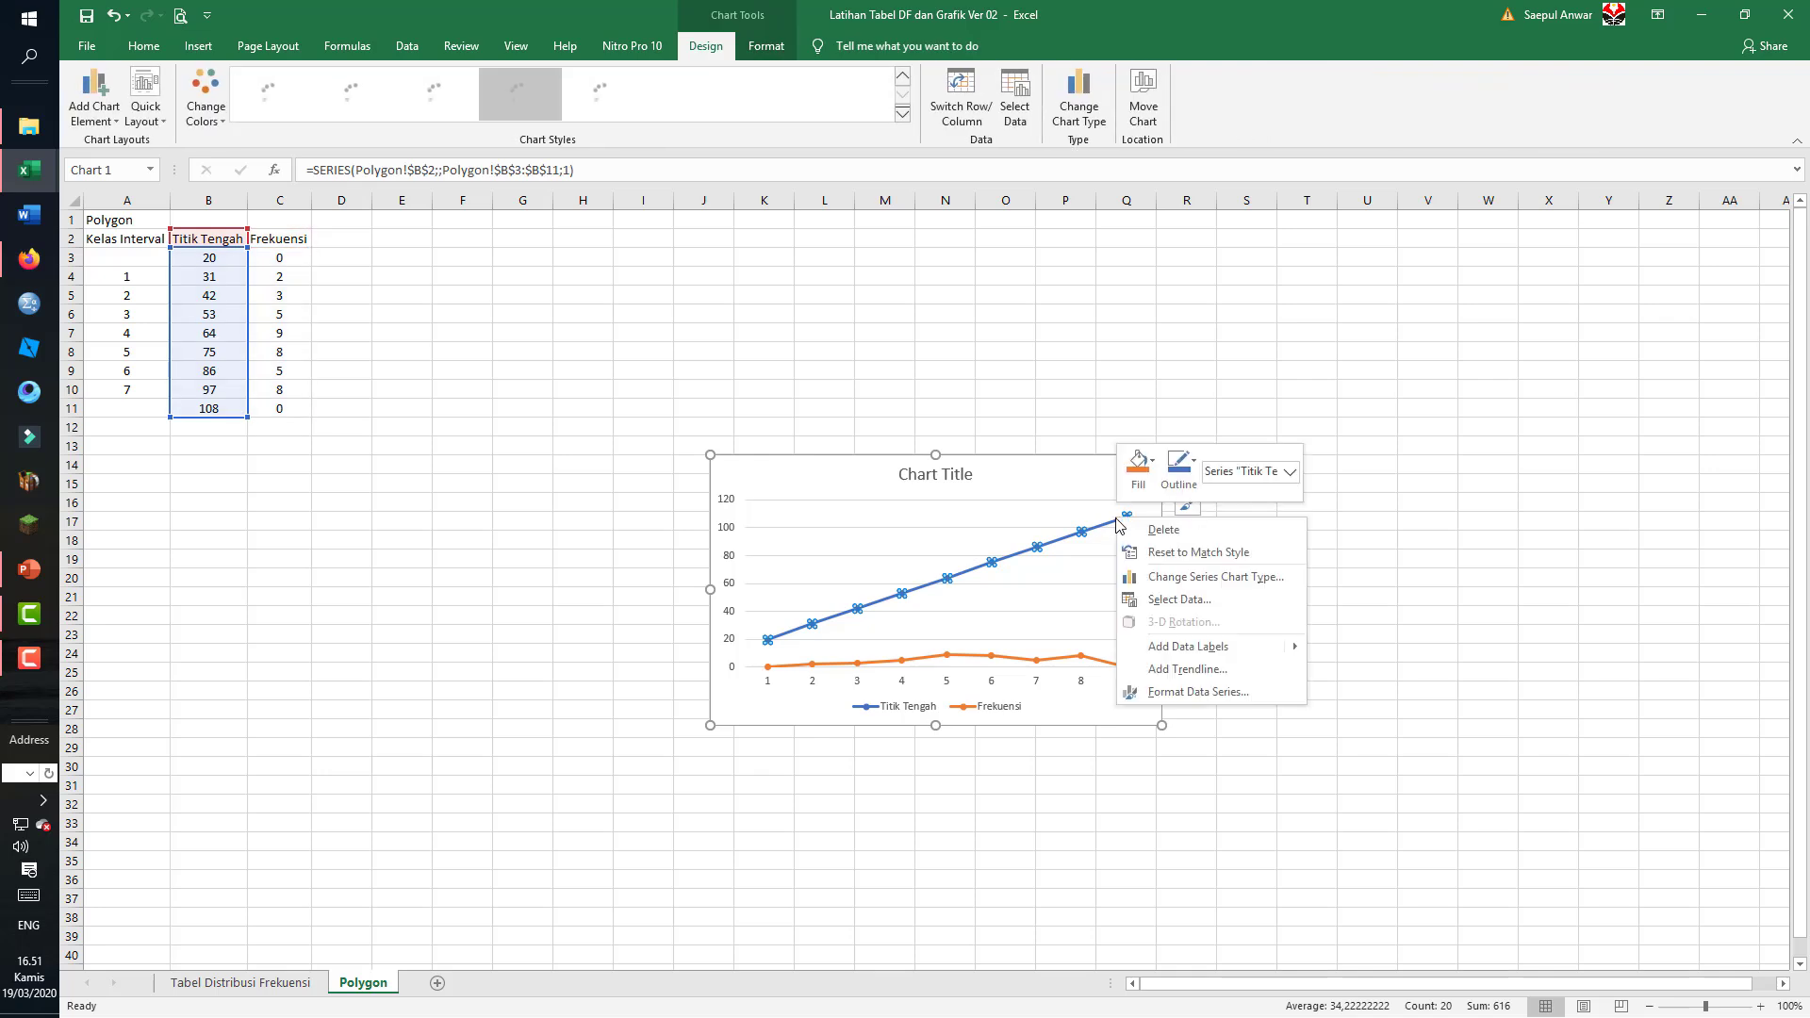
left_click(1167, 600)
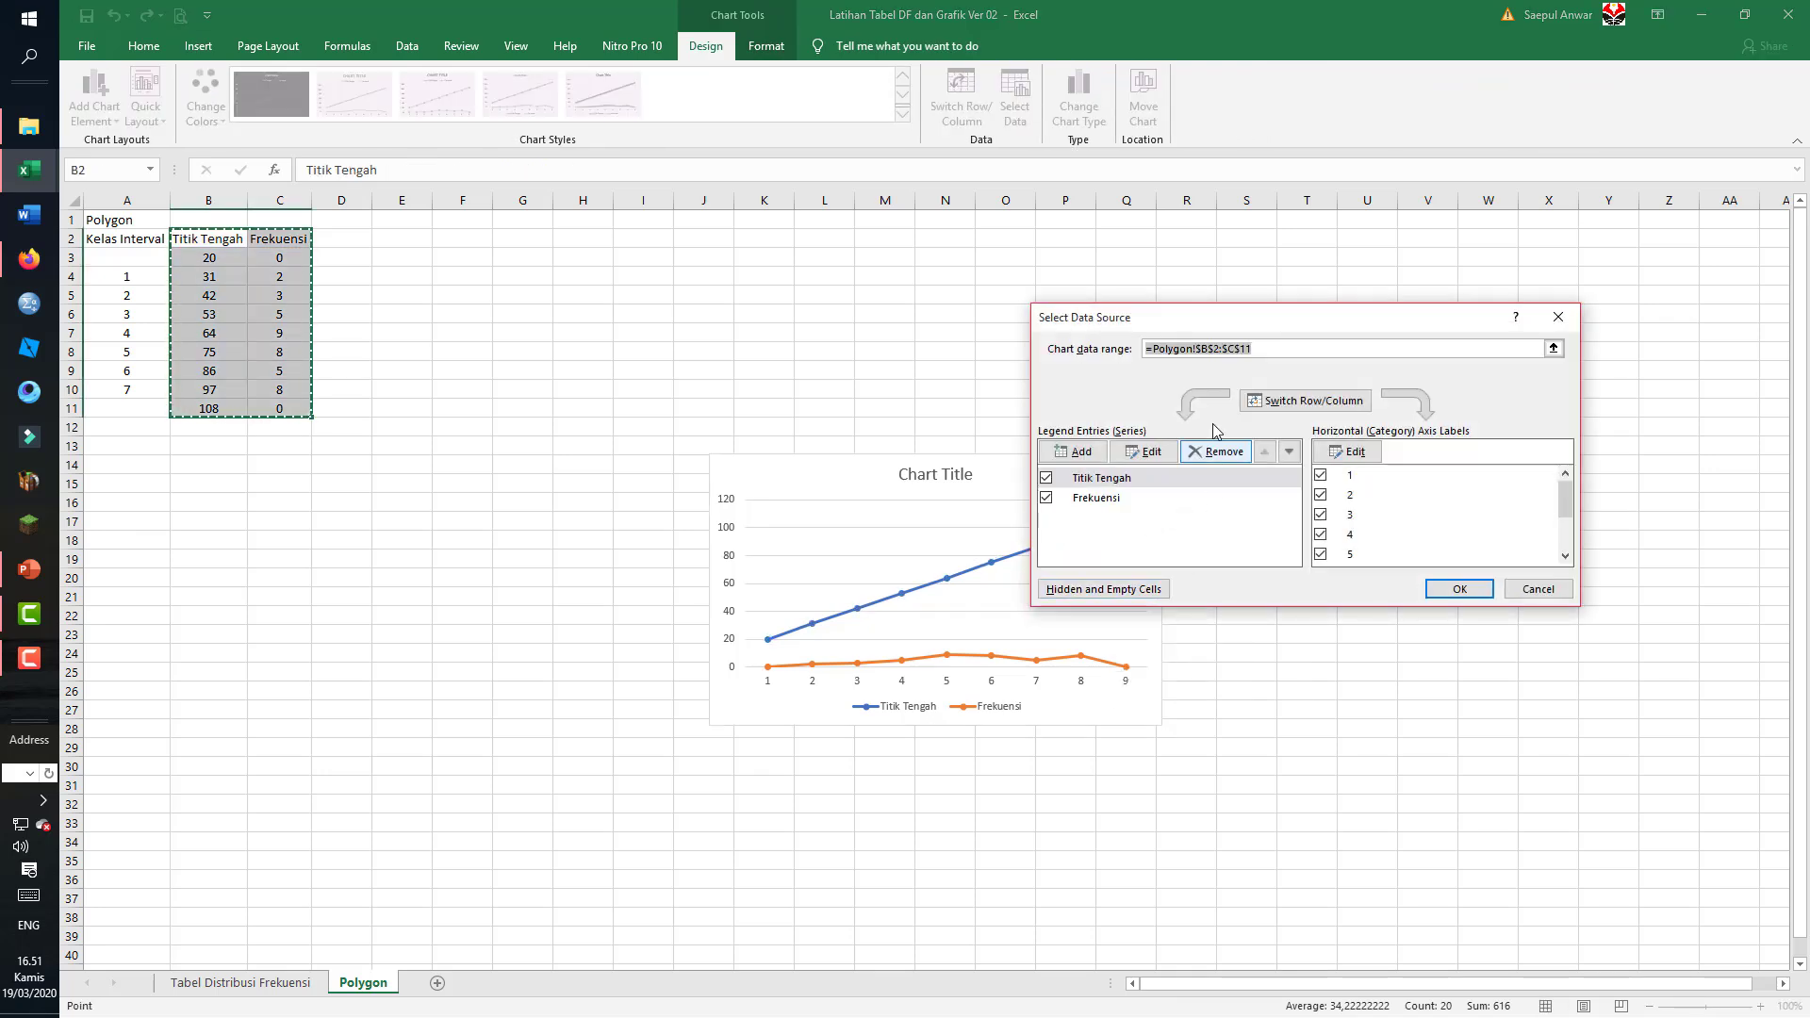
left_click_drag(1221, 325, 1393, 265)
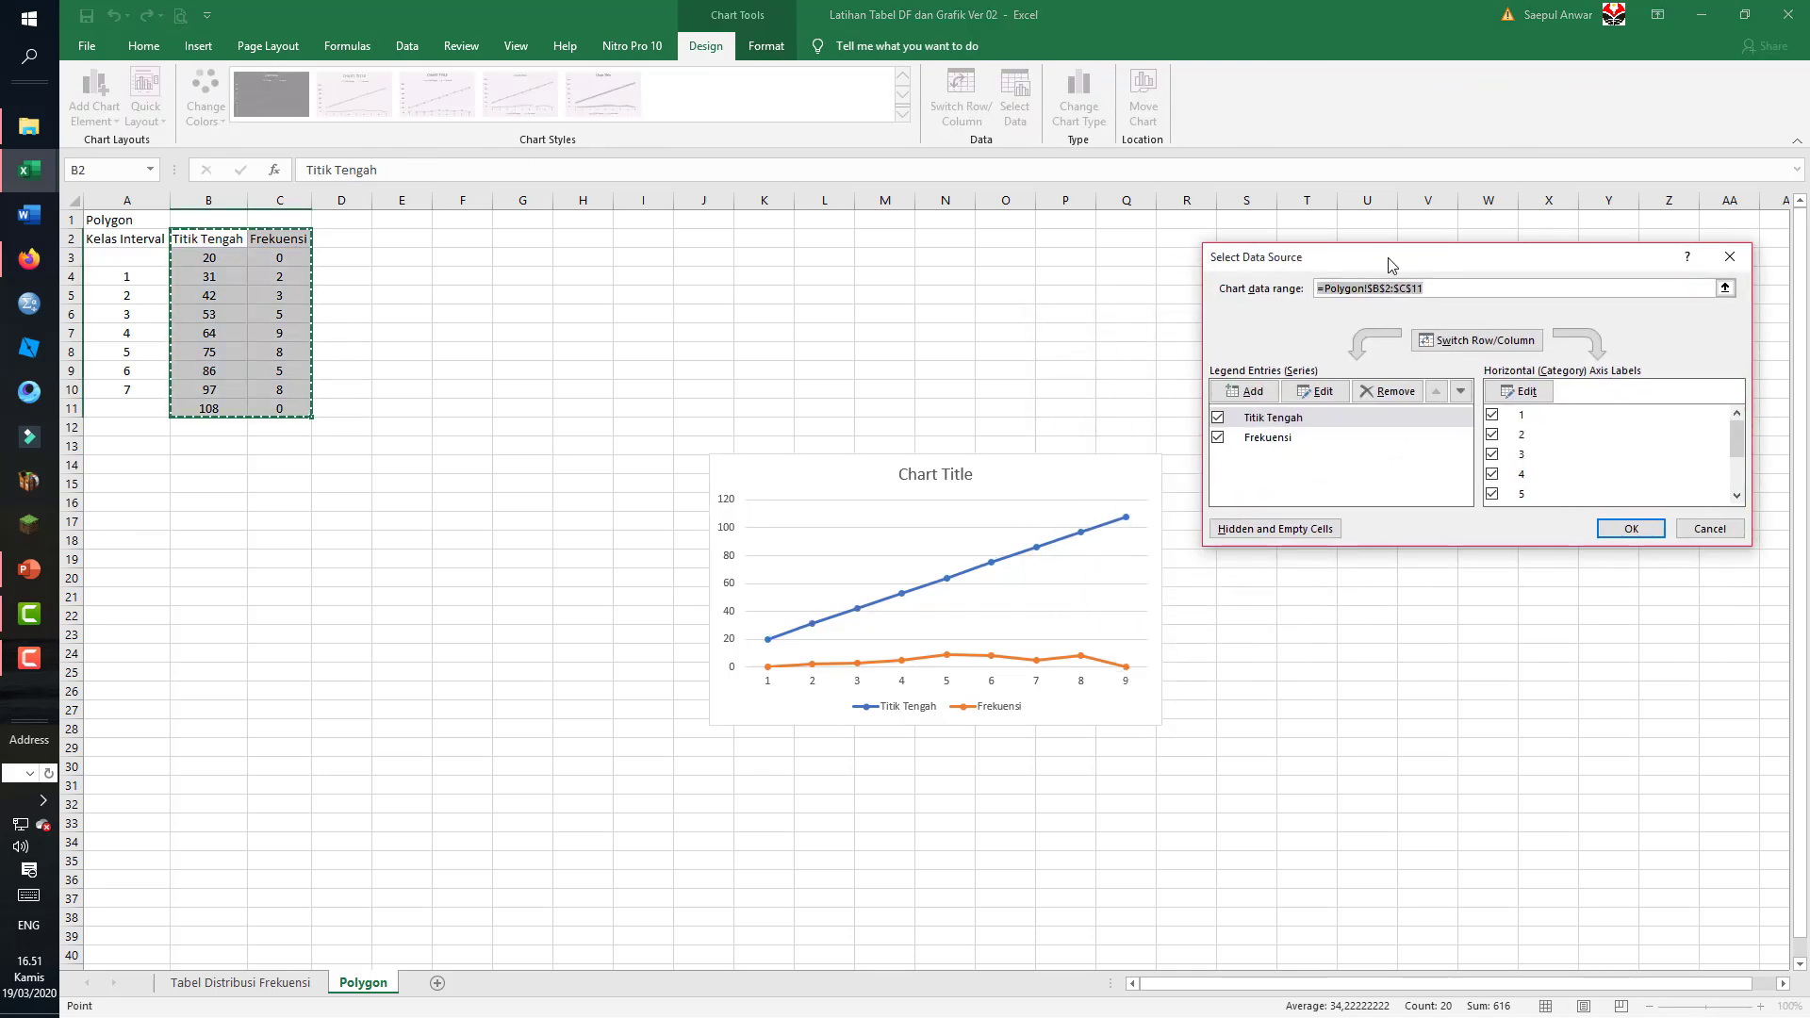
left_click(1218, 417)
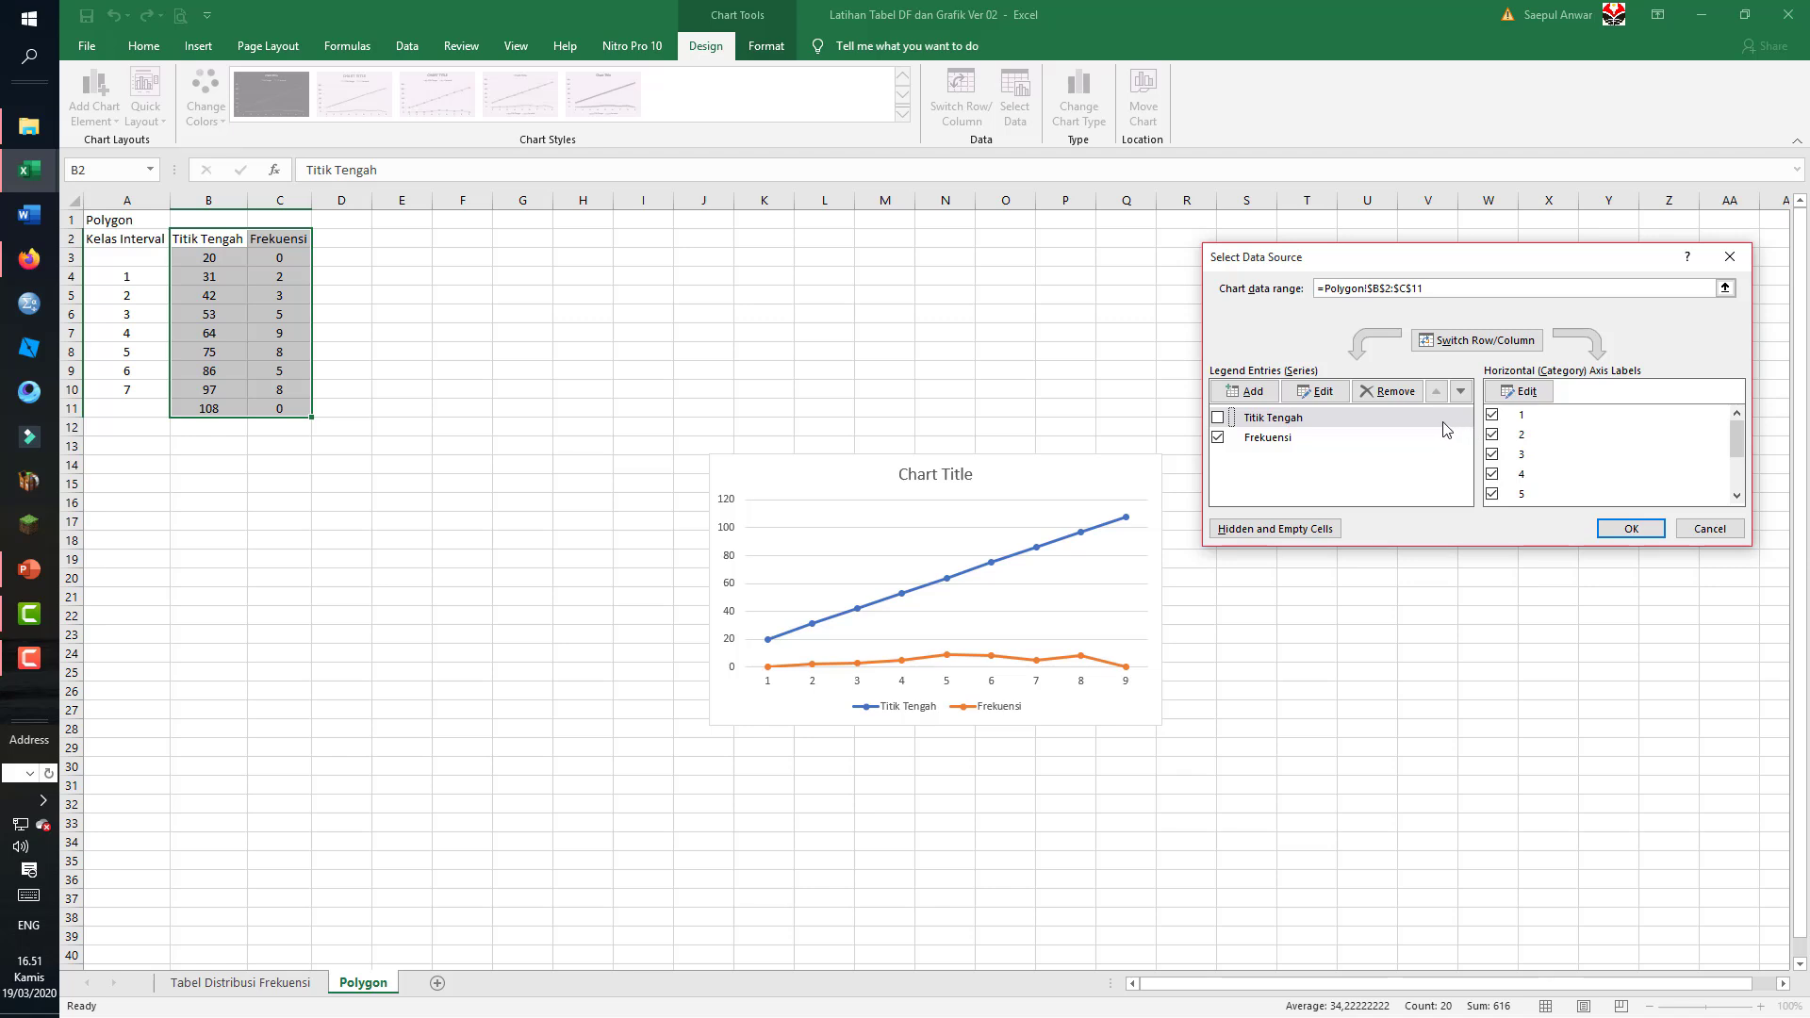
left_click(1211, 438)
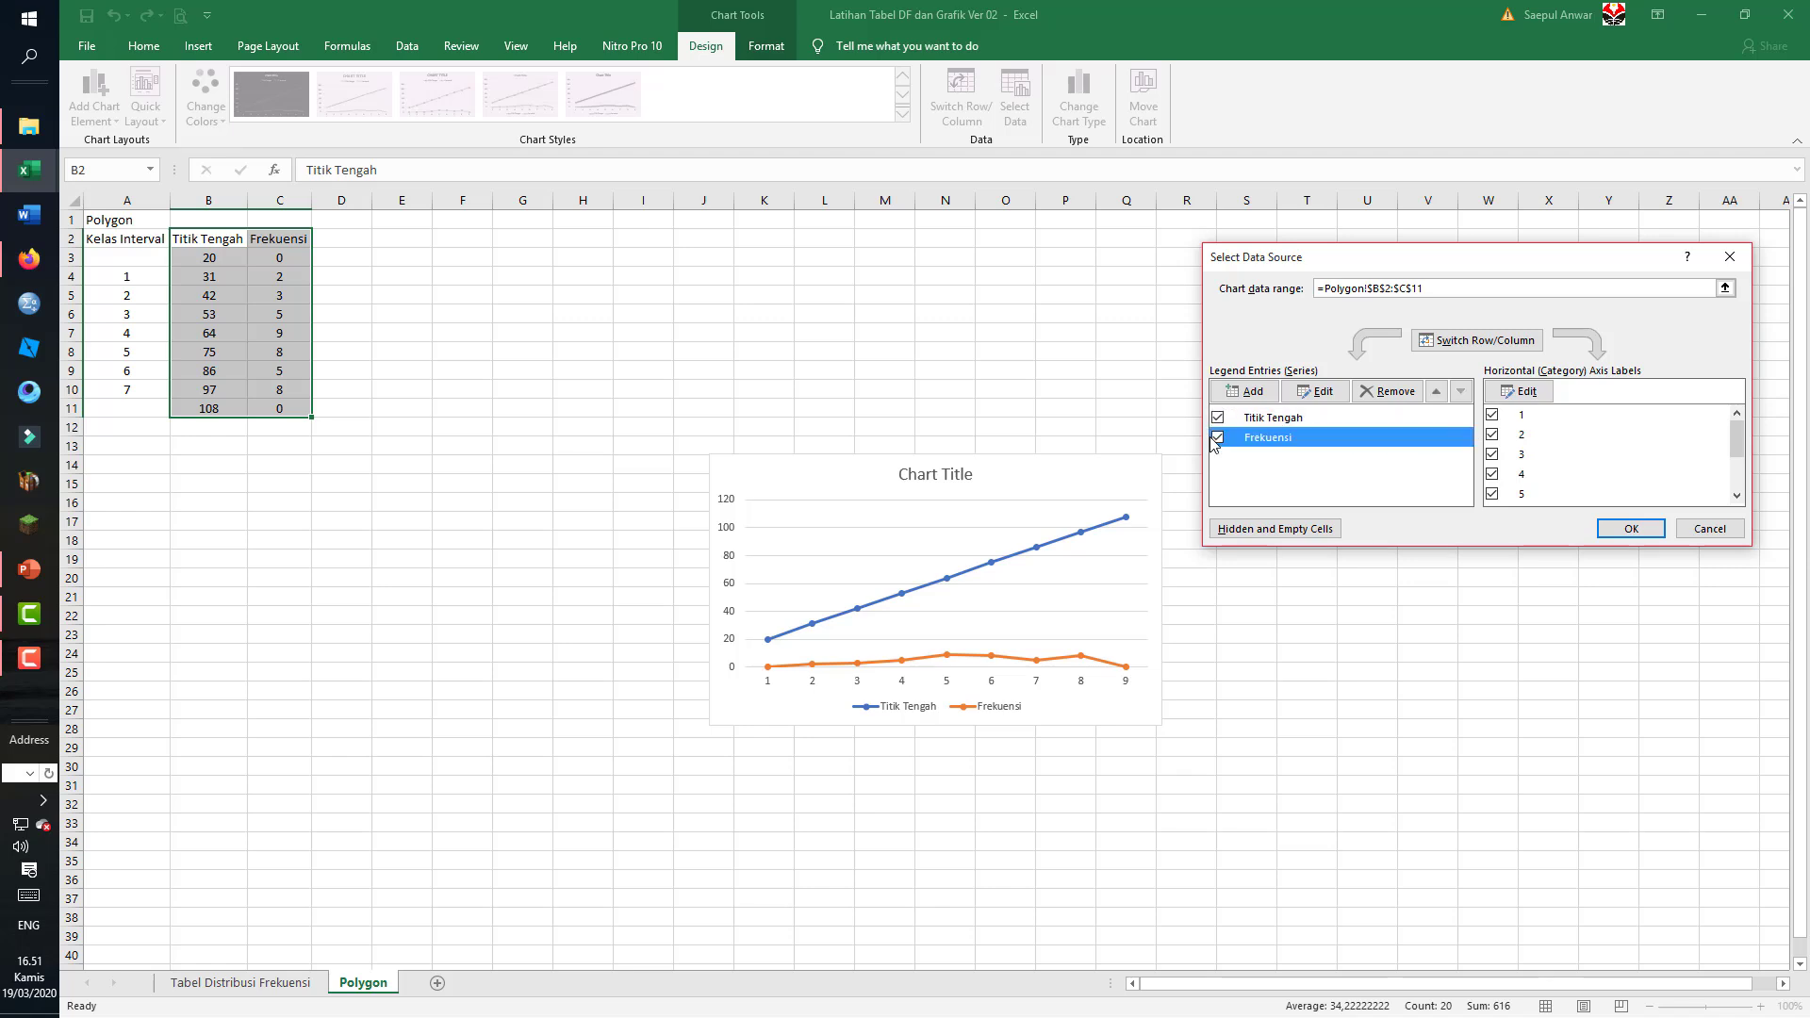
left_click(1218, 417)
- Set the chart's horizontal axis labels to the midpoints in Polygon!$B$3:$B$11 and apply the data source changes
left_click(1518, 392)
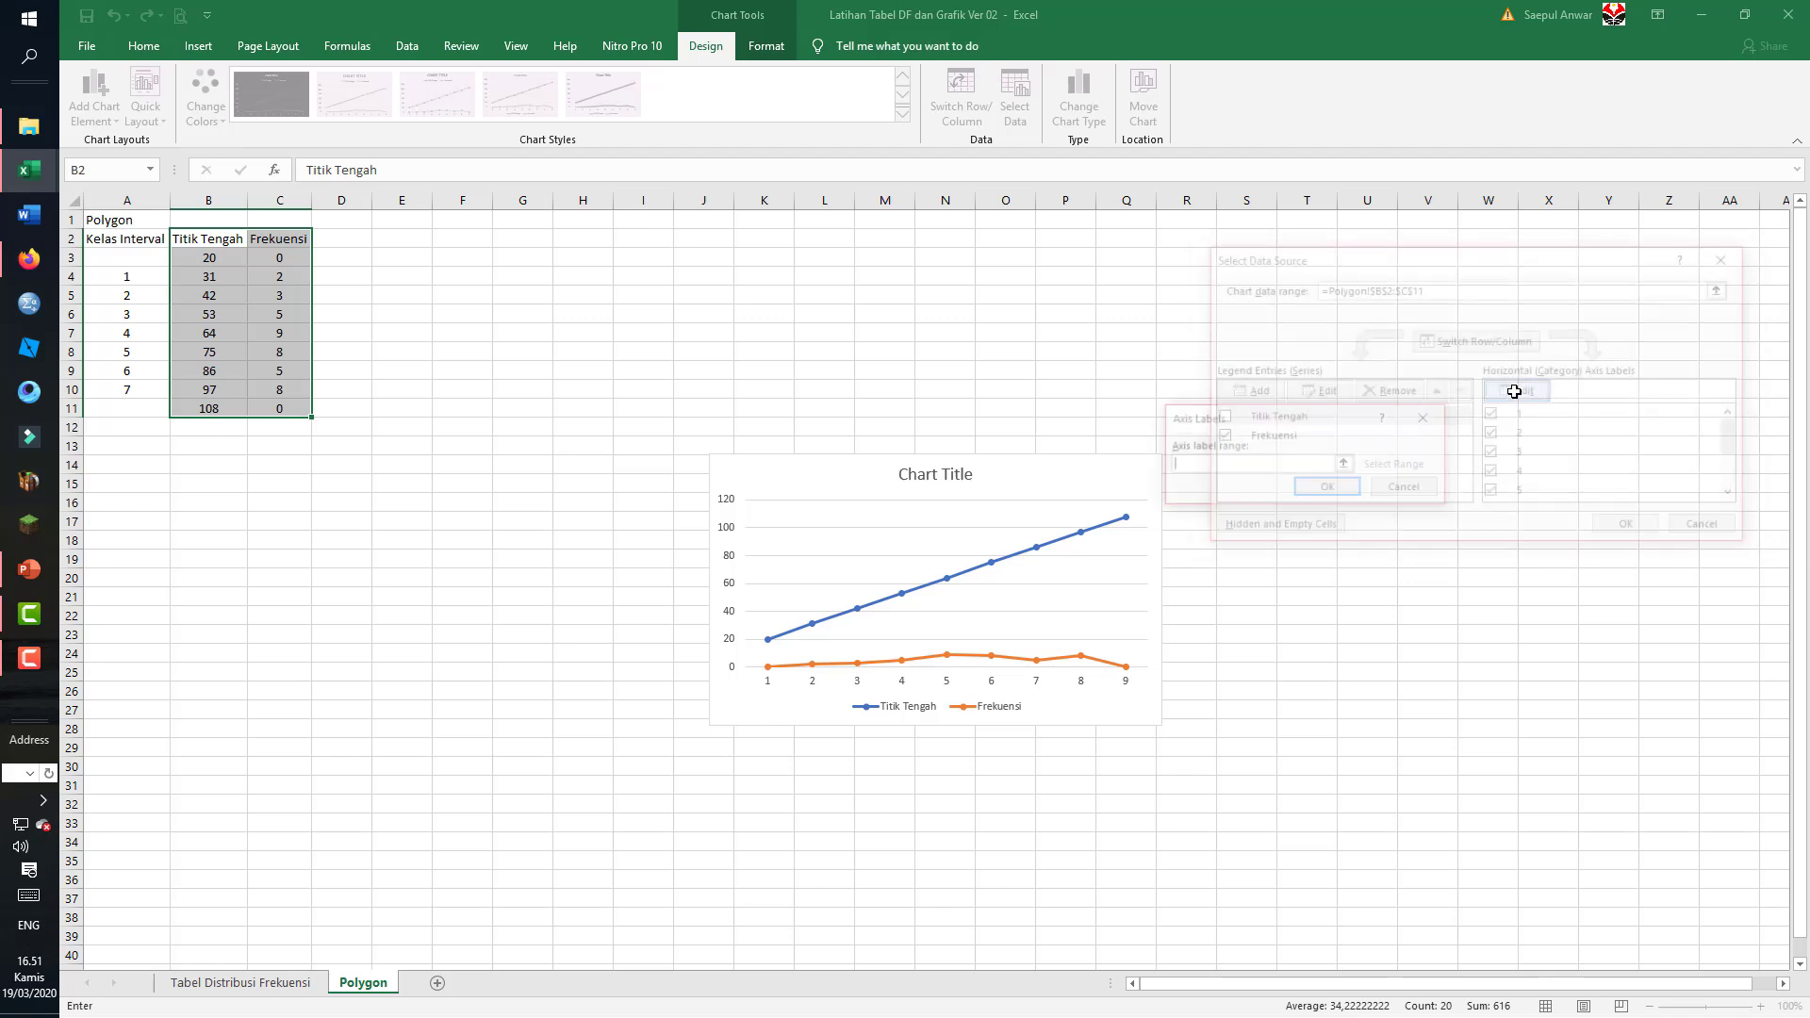
left_click(1345, 464)
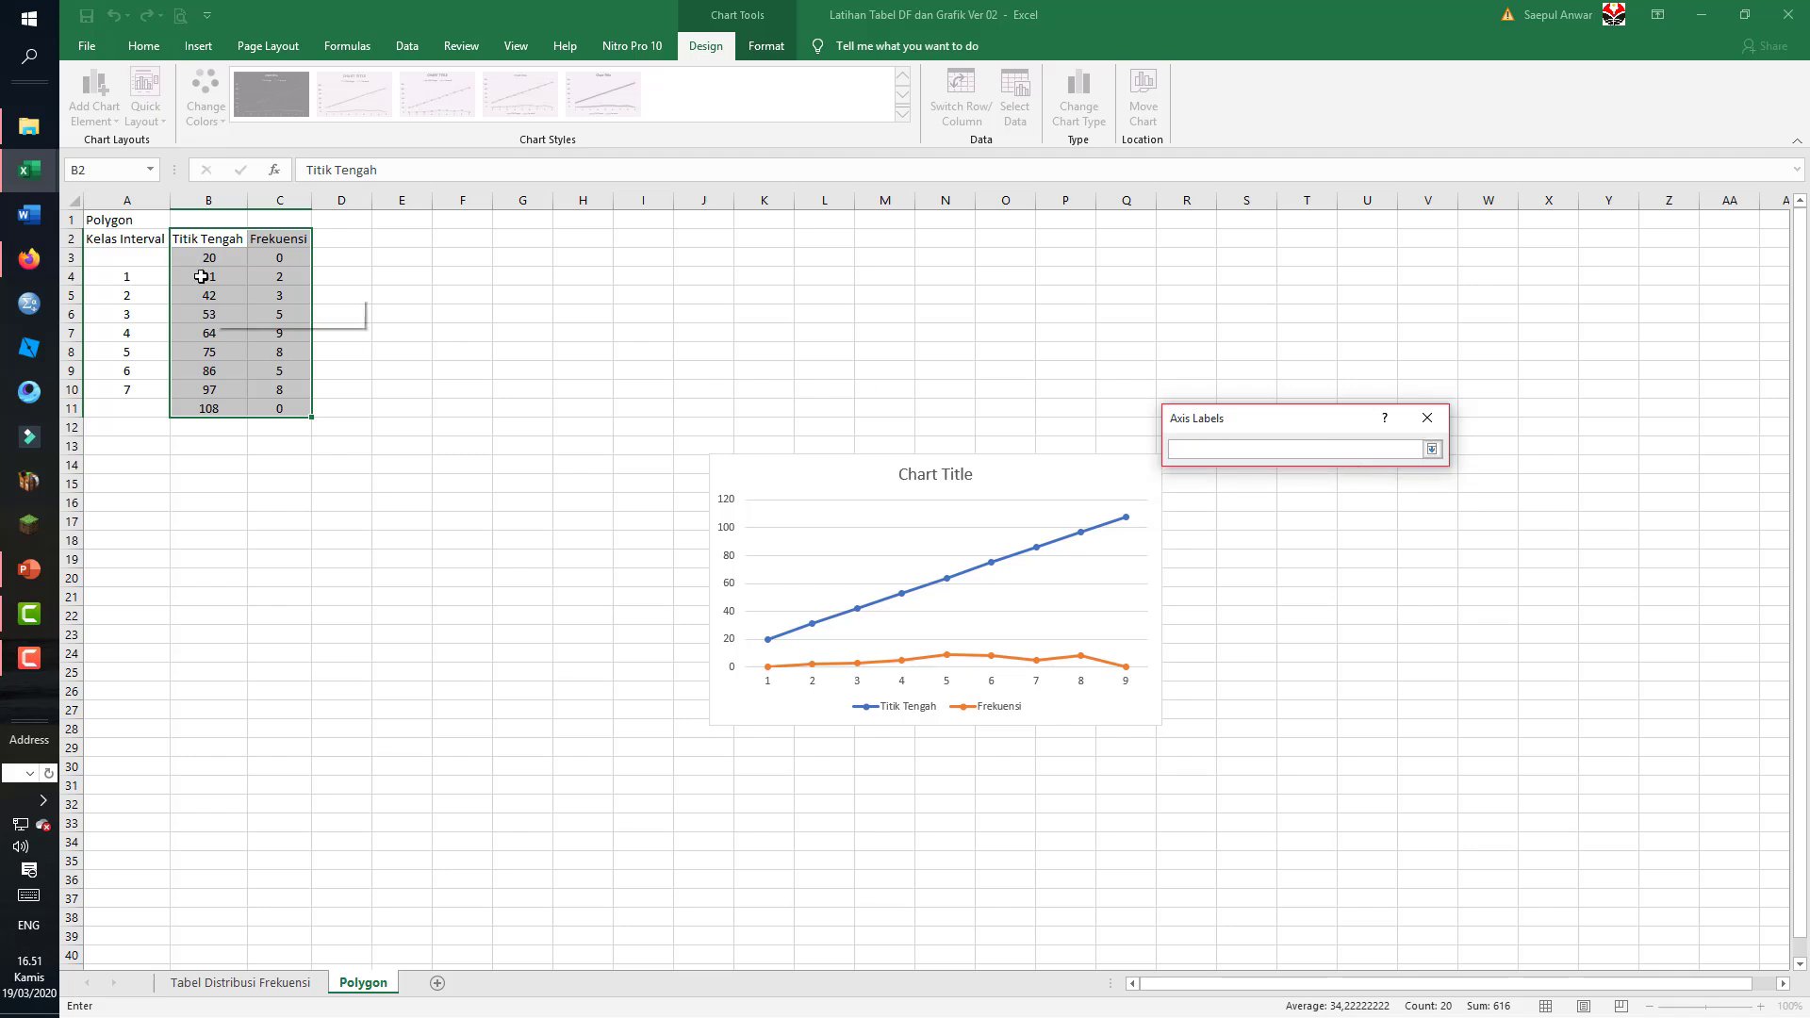
left_click_drag(193, 262, 198, 405)
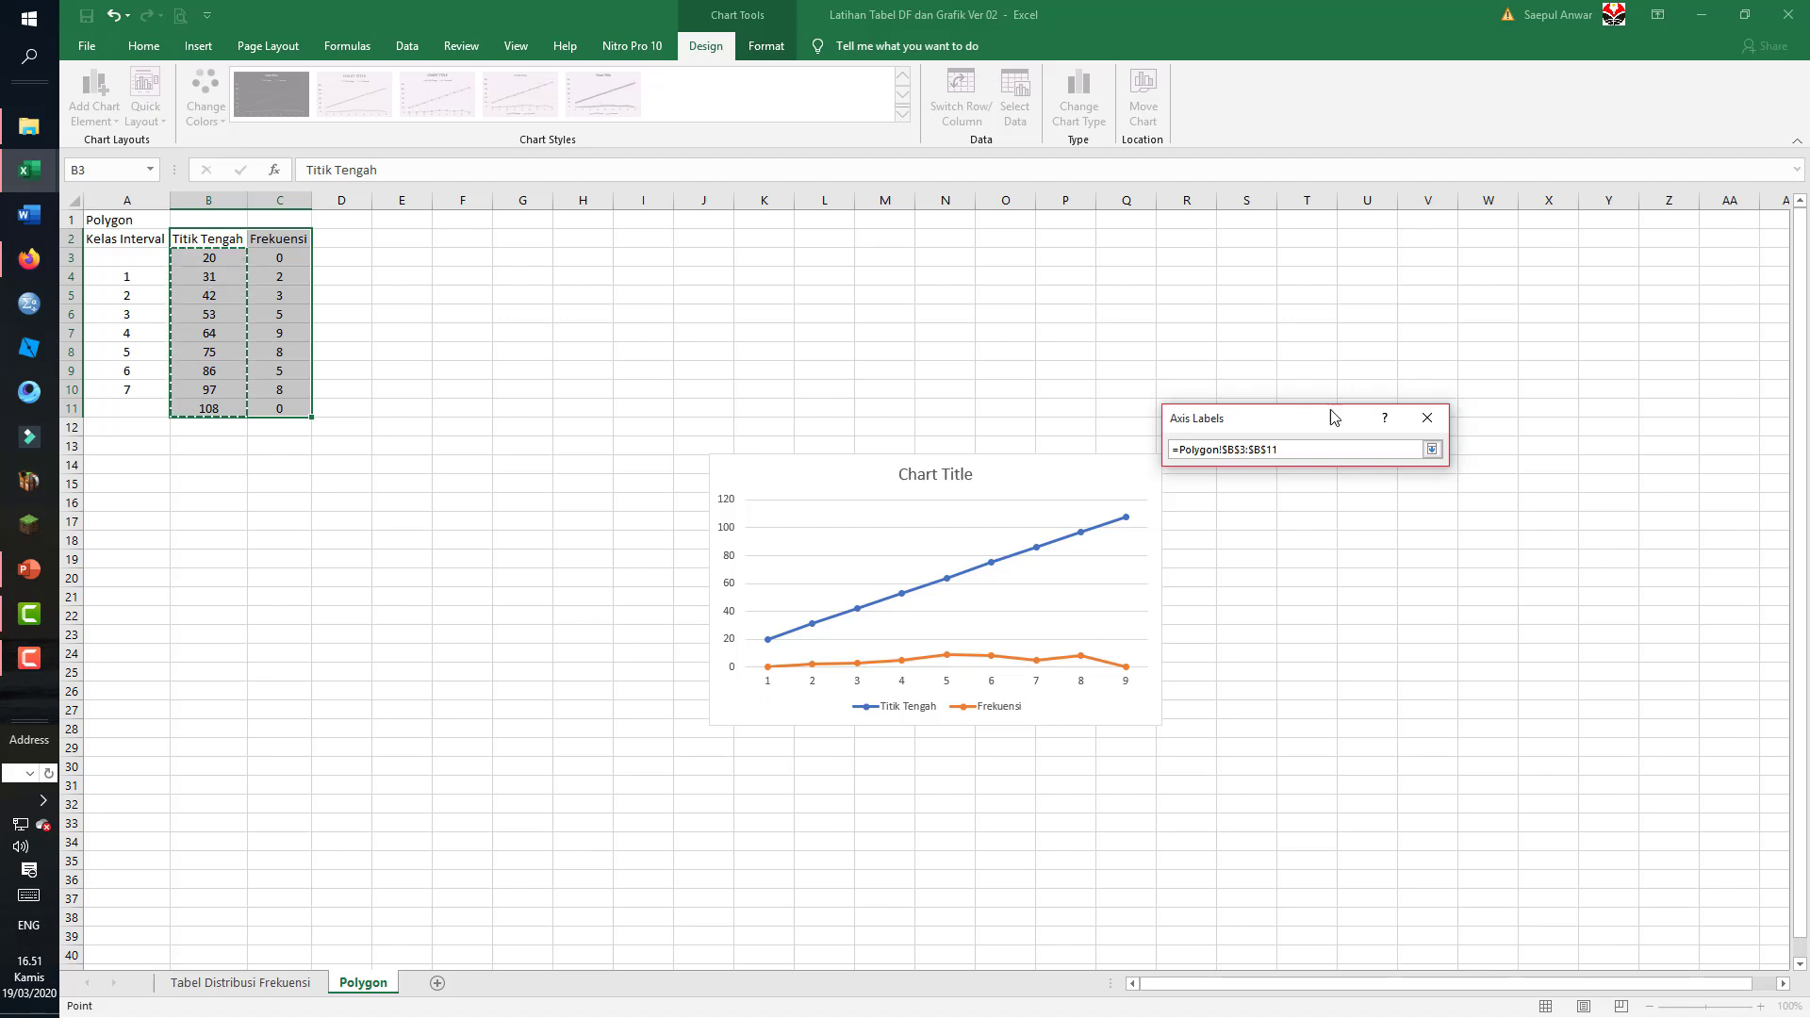
left_click(1429, 450)
left_click(1333, 502)
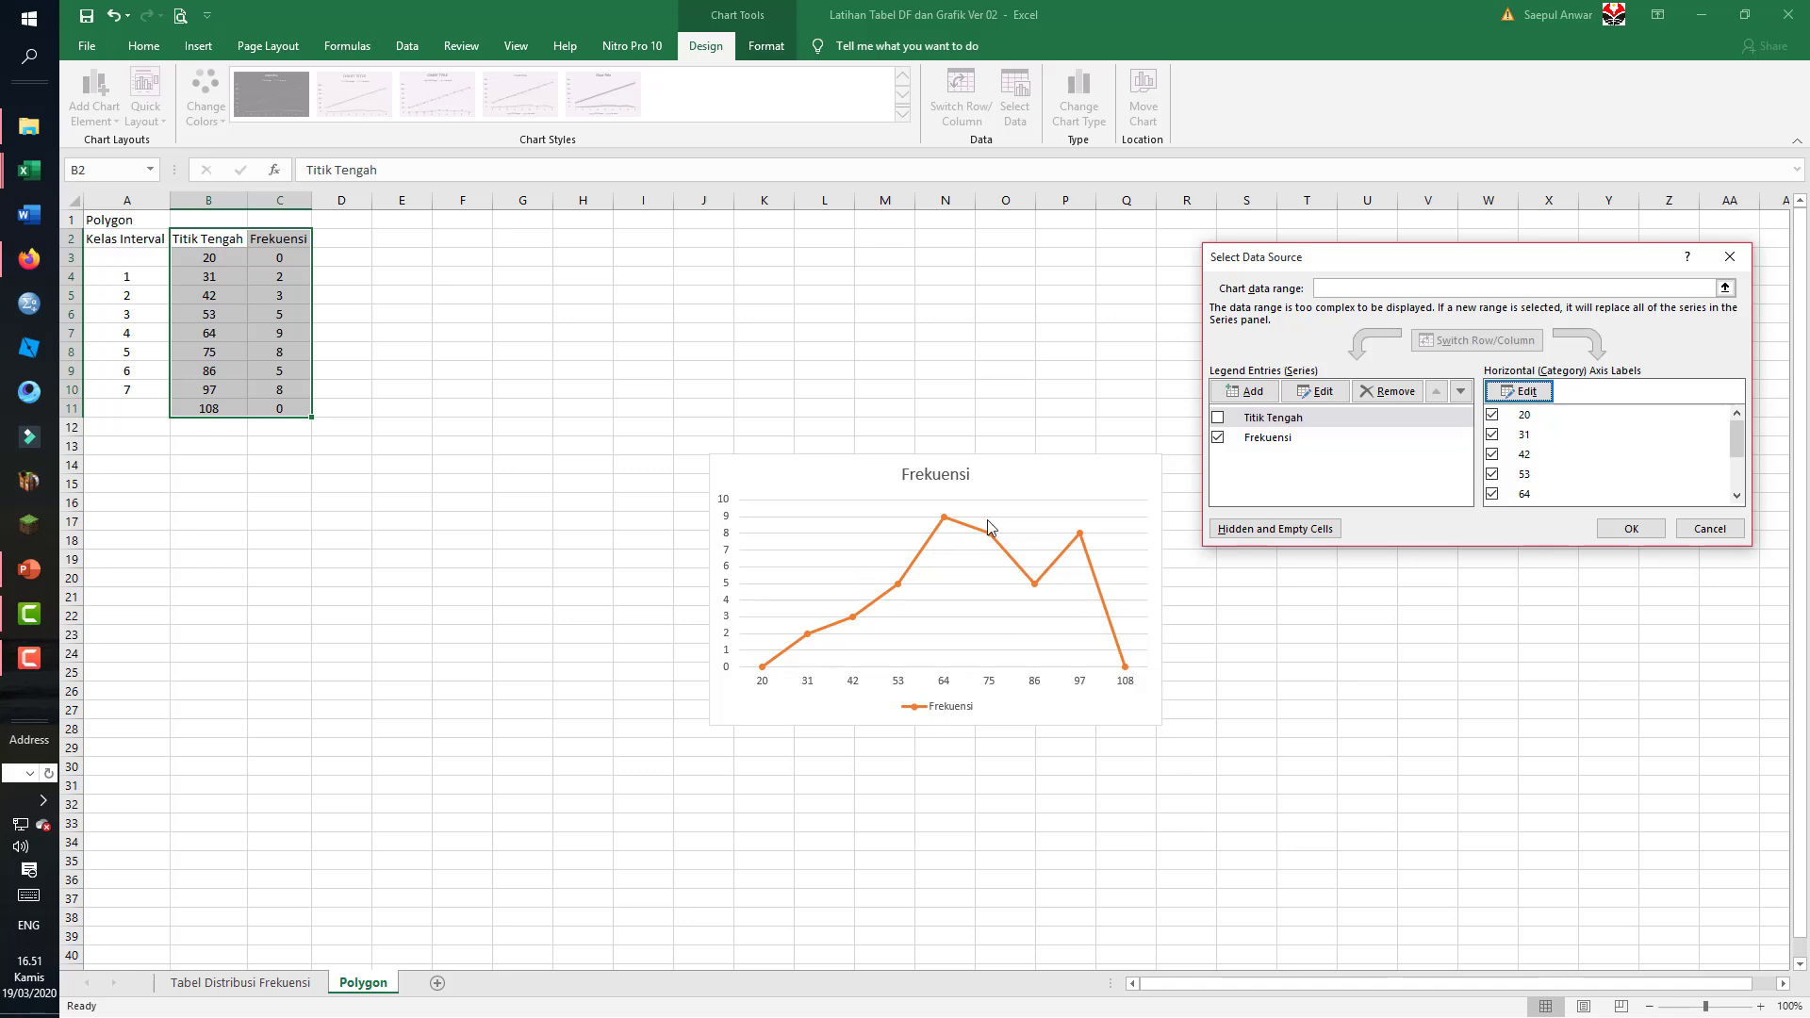
left_click(1631, 529)
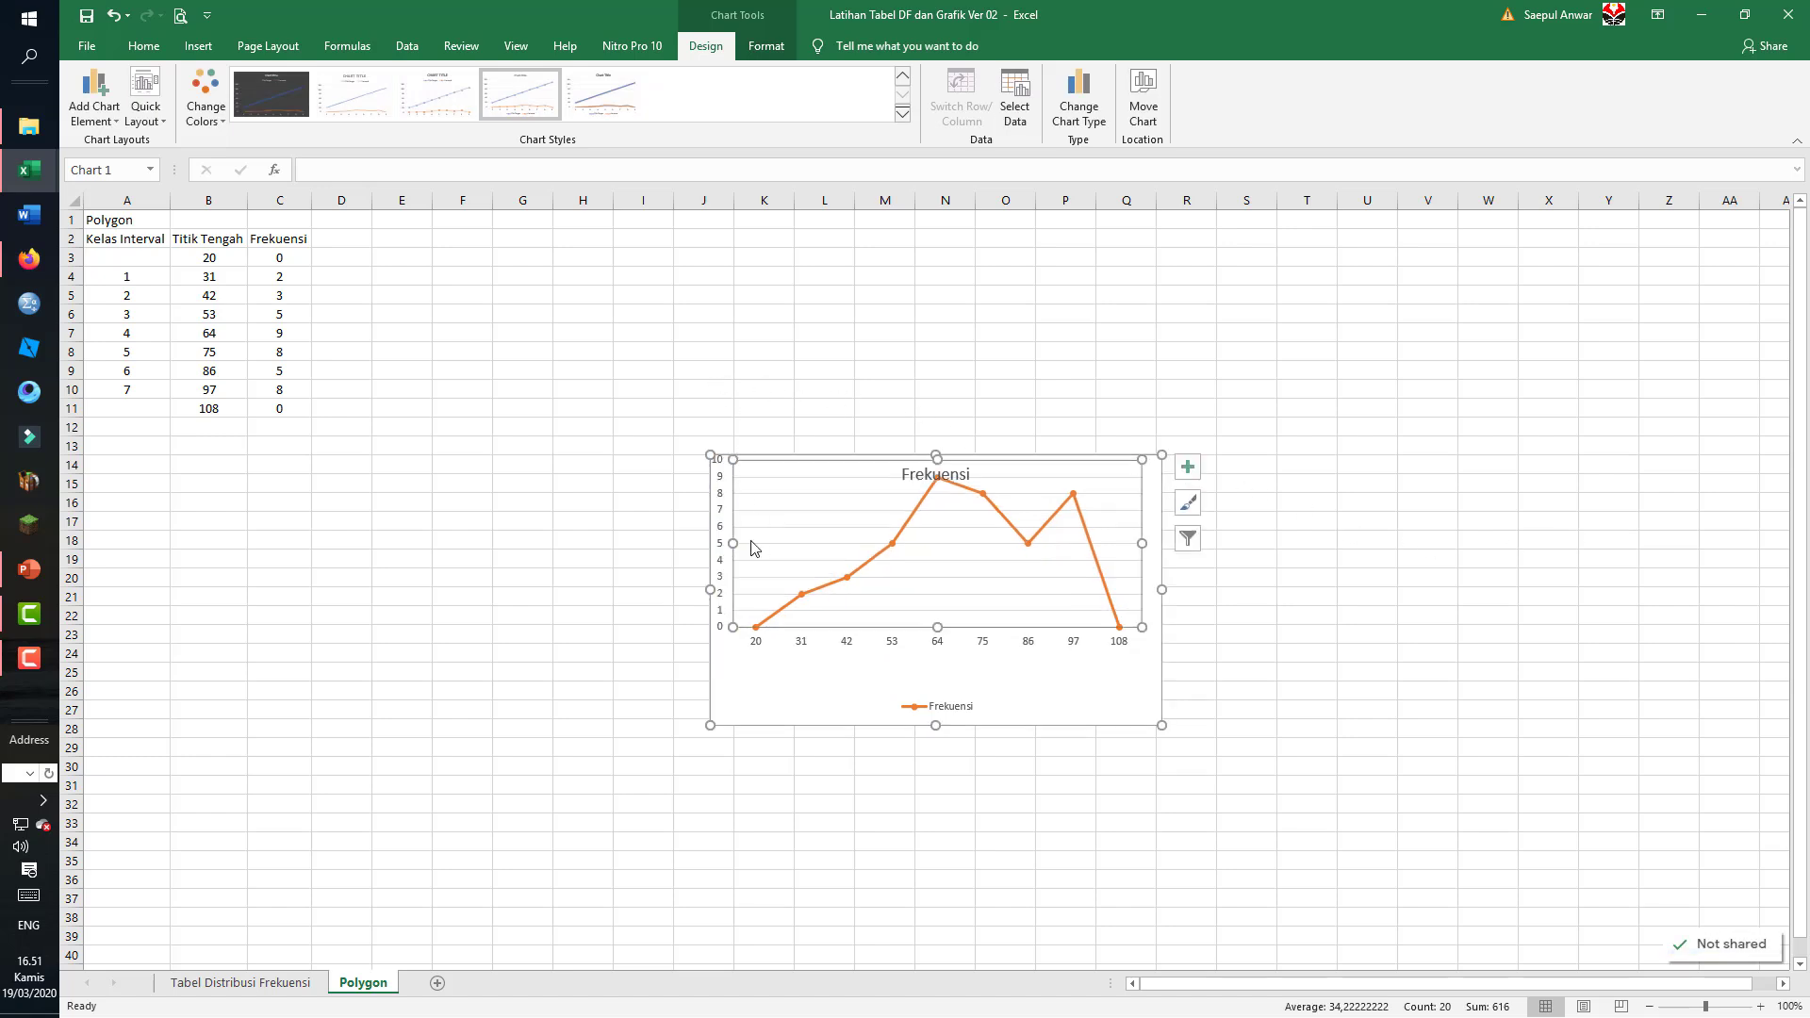
- Move the chart up beside the data table, with its upper-left corner around cell E2
mouse_move(841, 472)
left_mouse_down()
mouse_move(477, 274)
mouse_move(504, 238)
left_mouse_up()
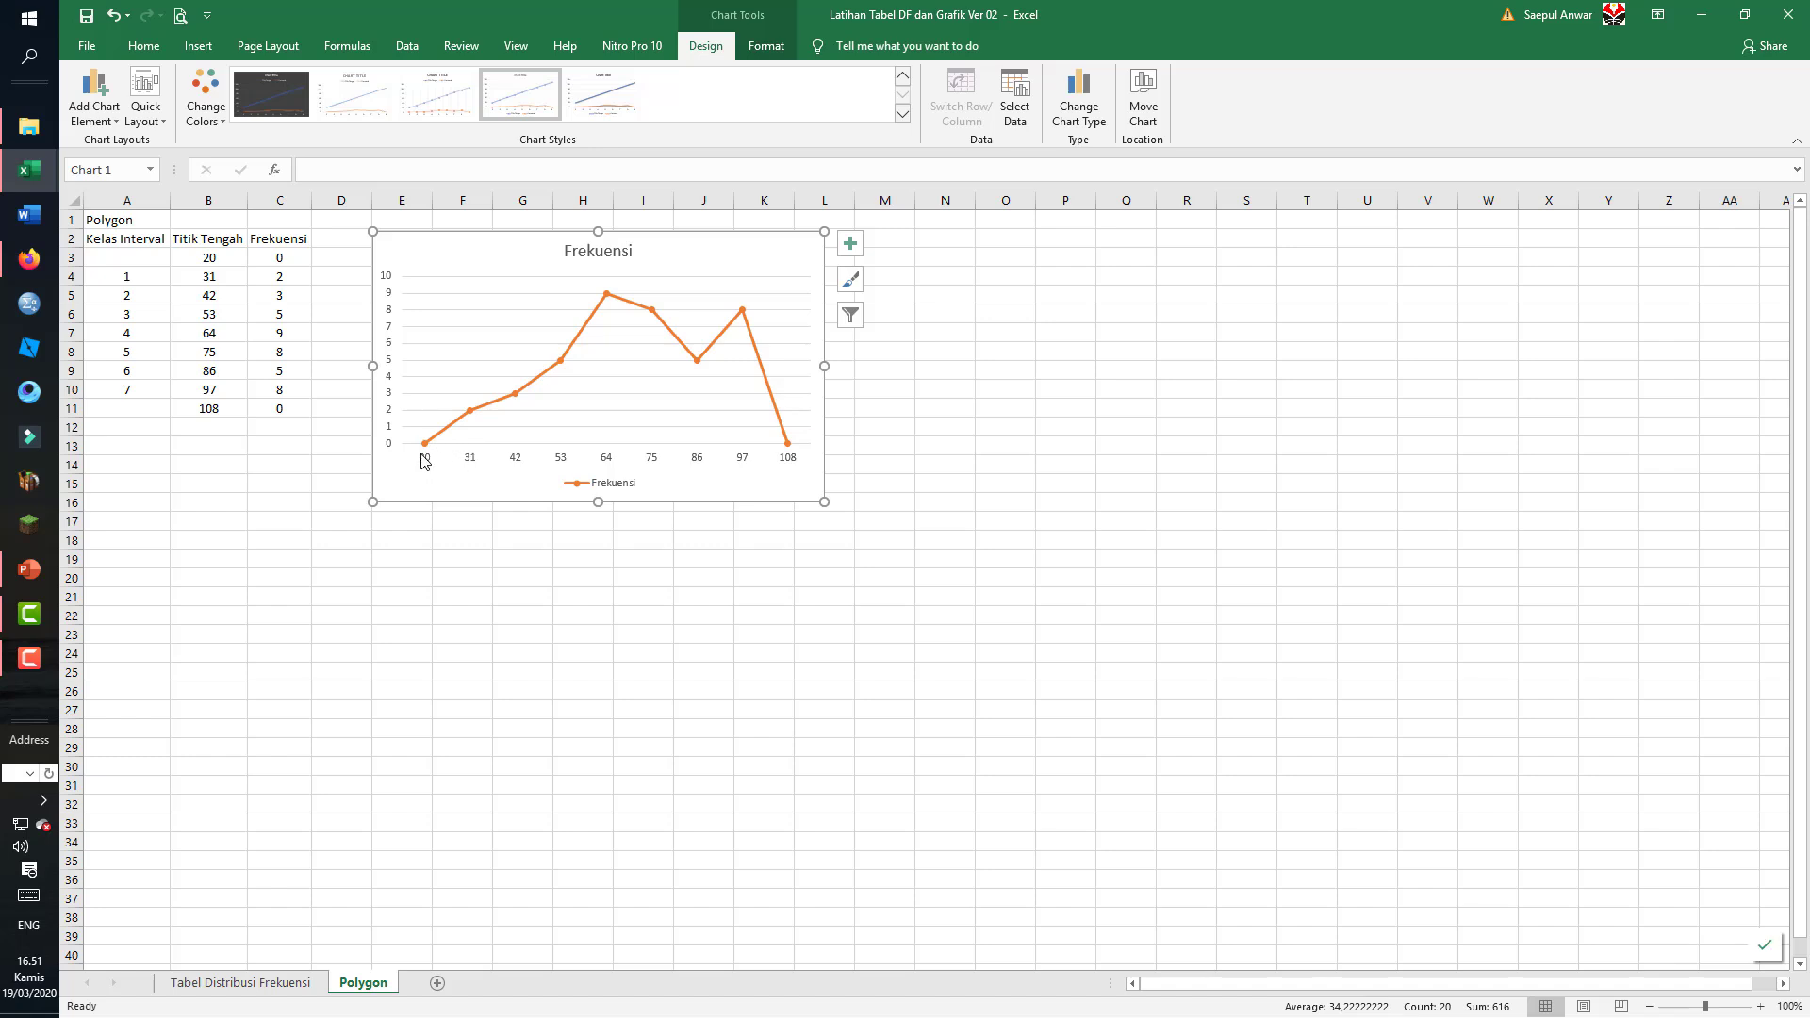
mouse_move(428, 446)
- Apply the quick layout with axis titles, drop lines and no chart title, and delete the chart's legend
left_click(146, 111)
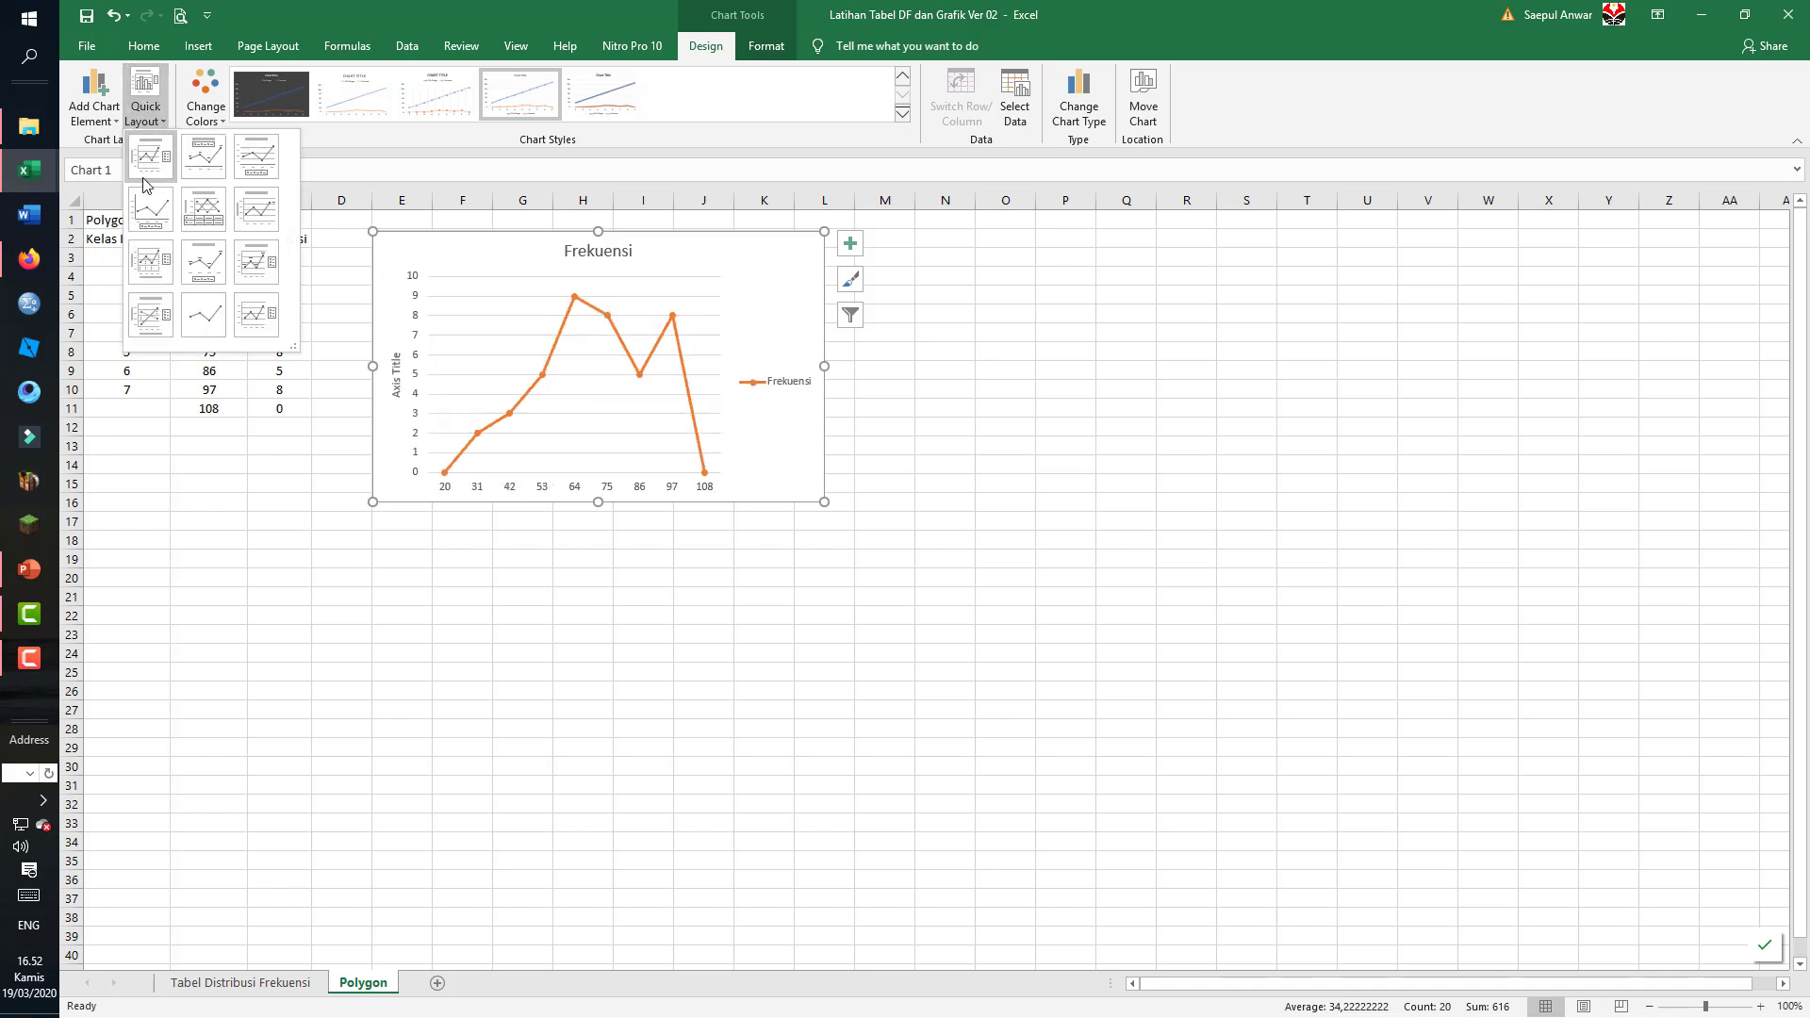
left_click(148, 265)
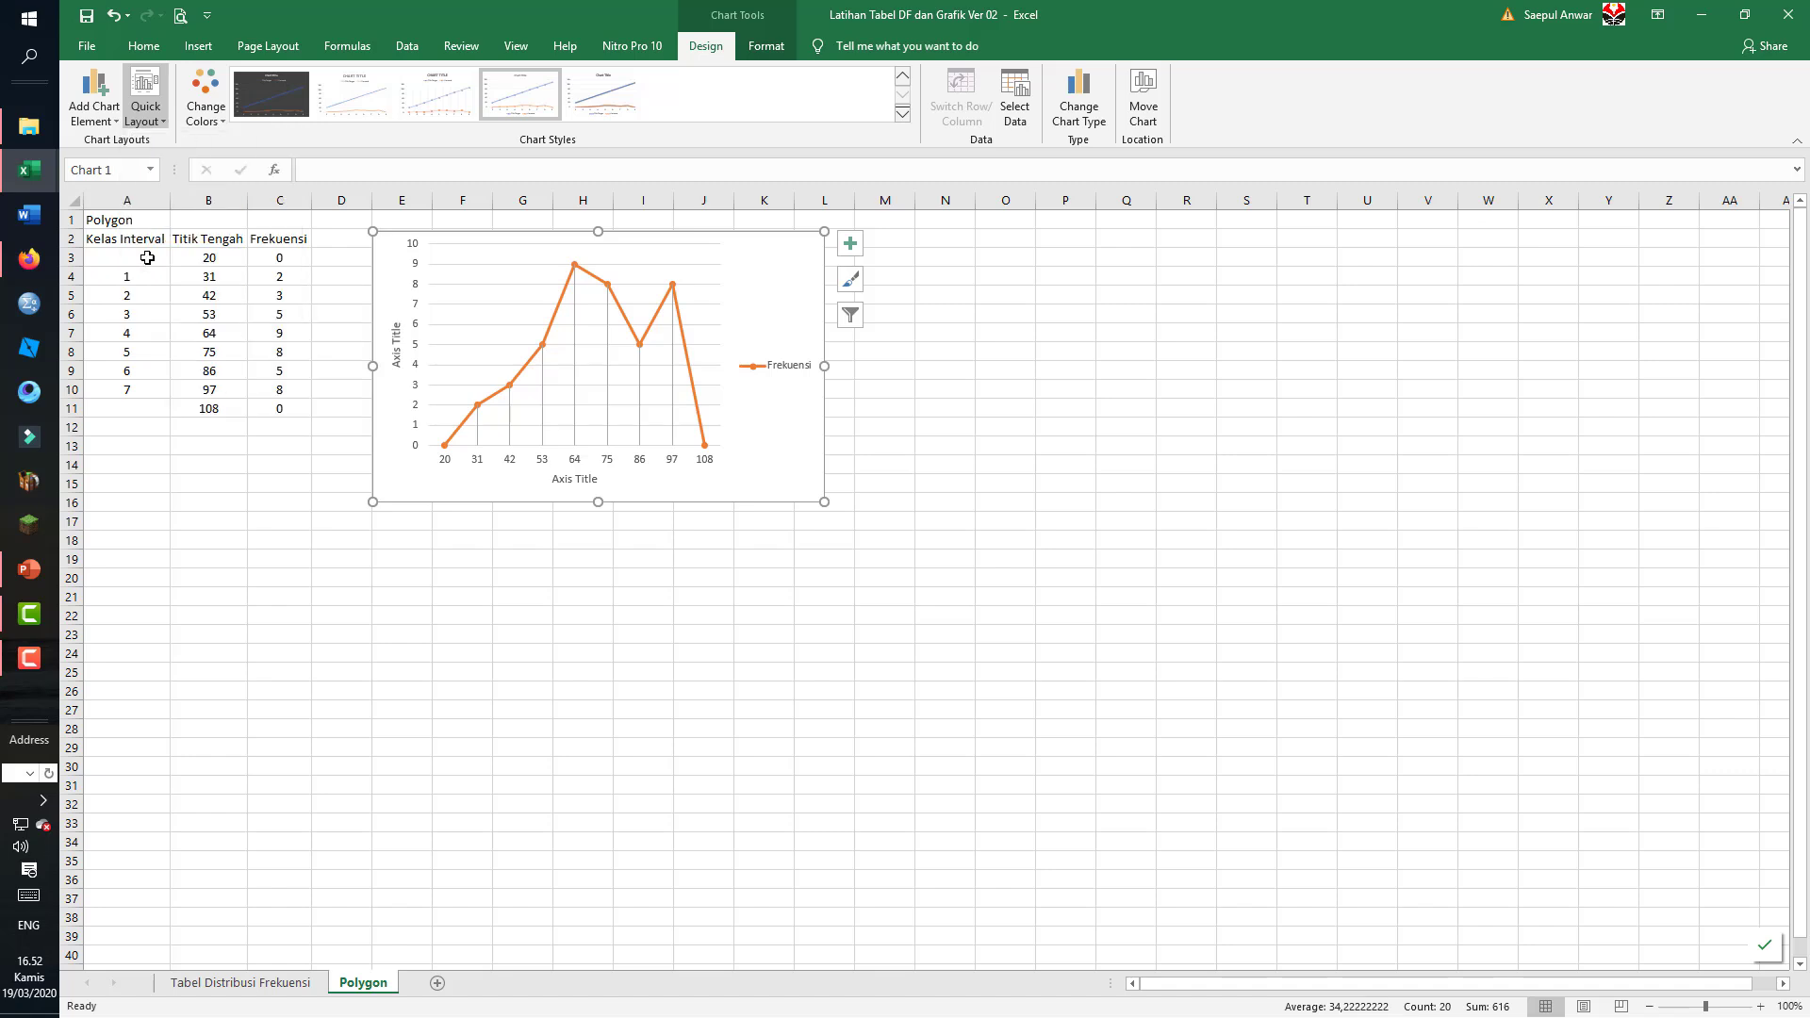
left_click(765, 367)
key("Delete")
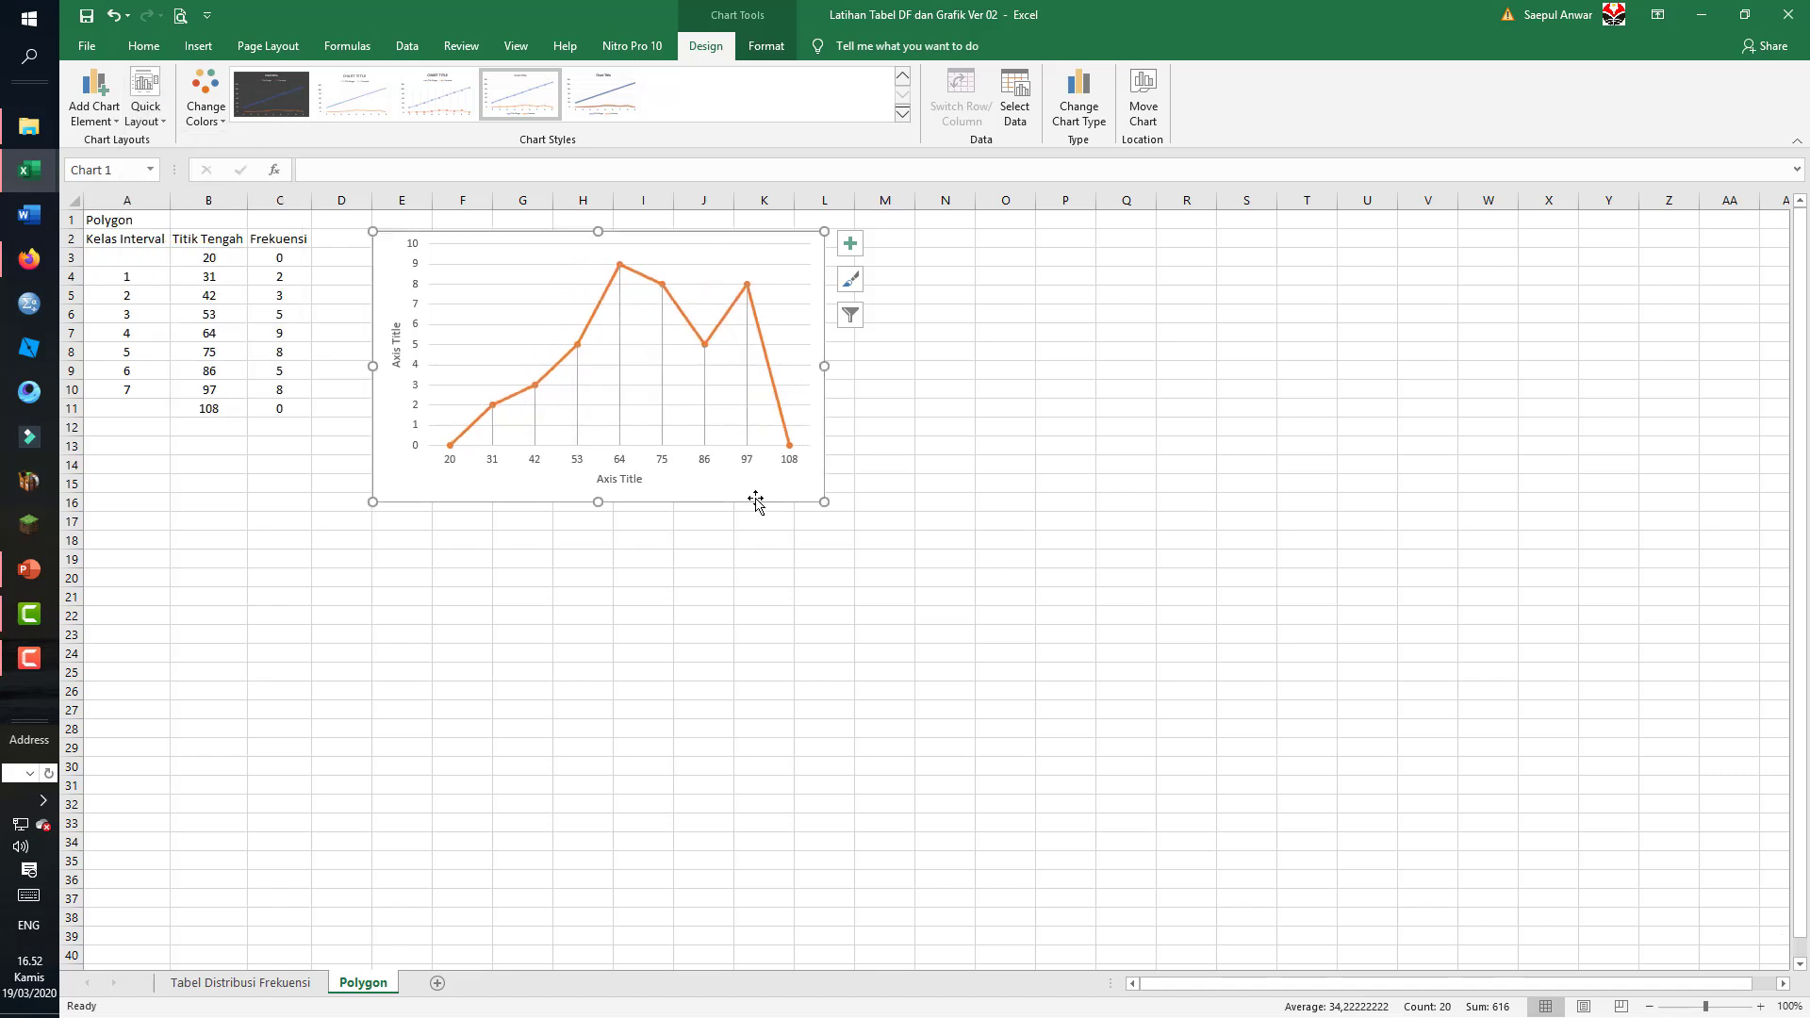
- Change the vertical axis title to "Frekuensi" and the horizontal axis title to "Nilai Siswa"
left_click(397, 346)
triple_click(397, 349)
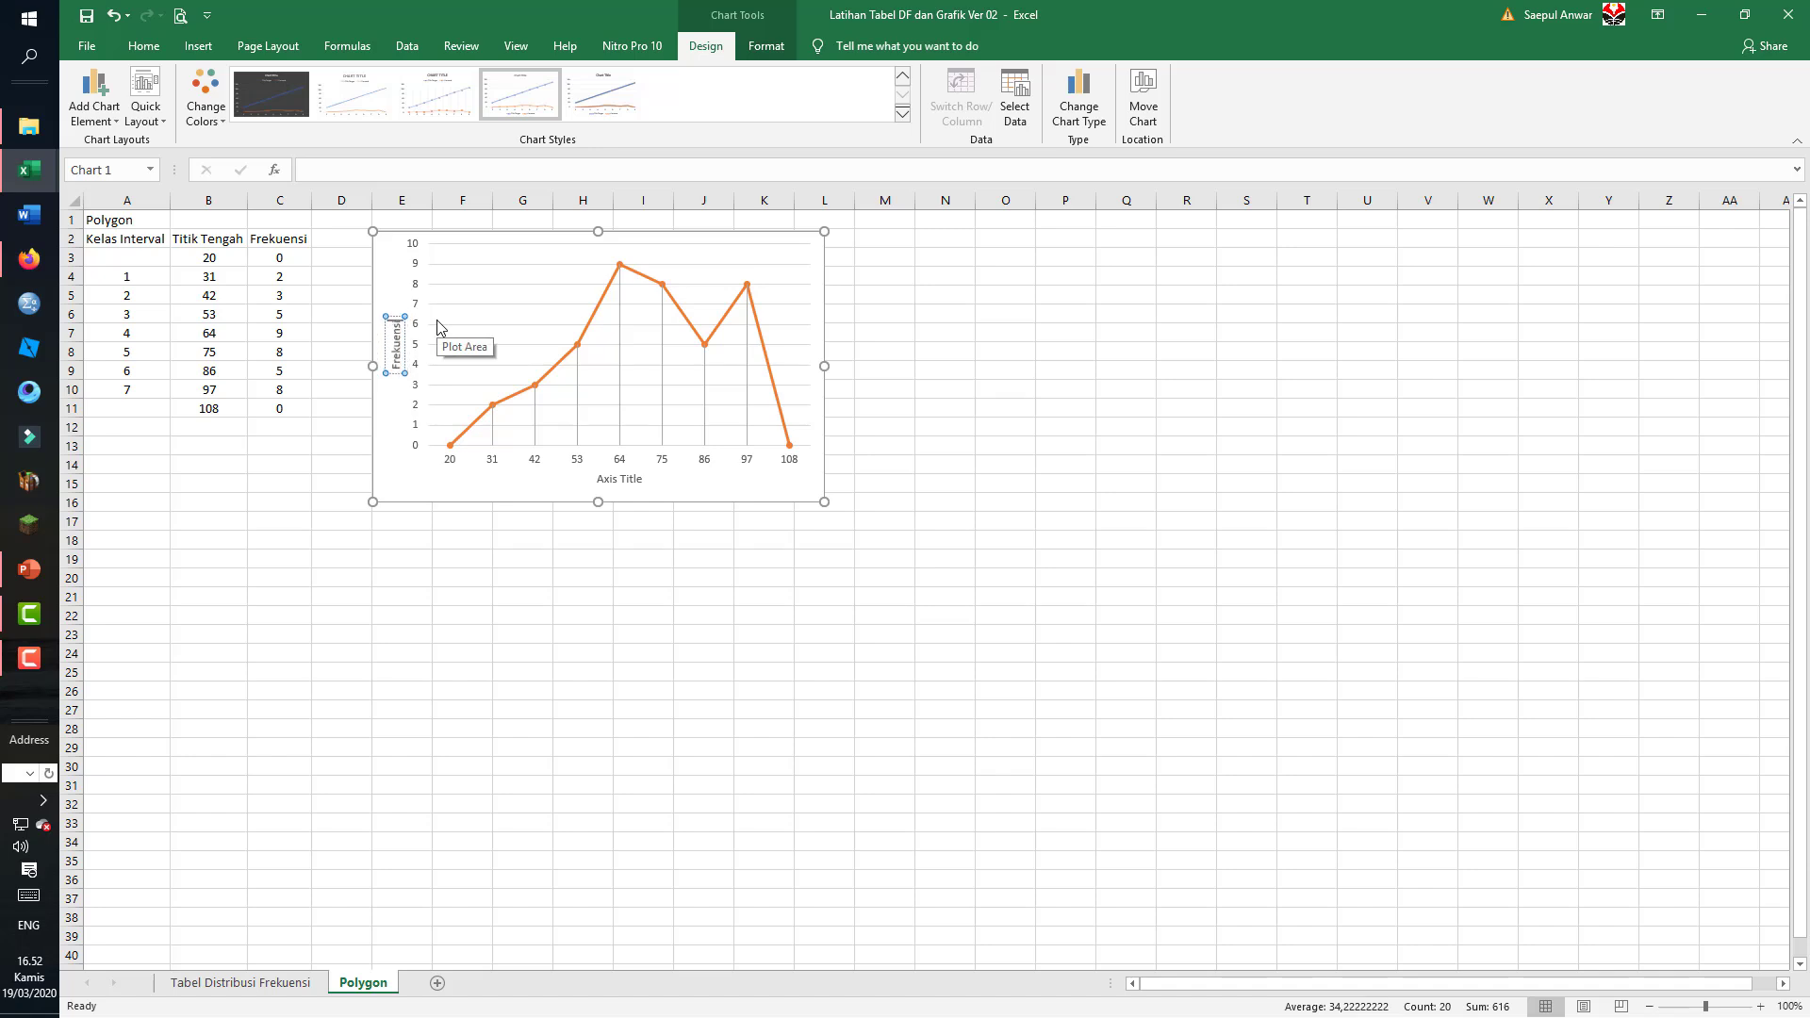
left_click(601, 479)
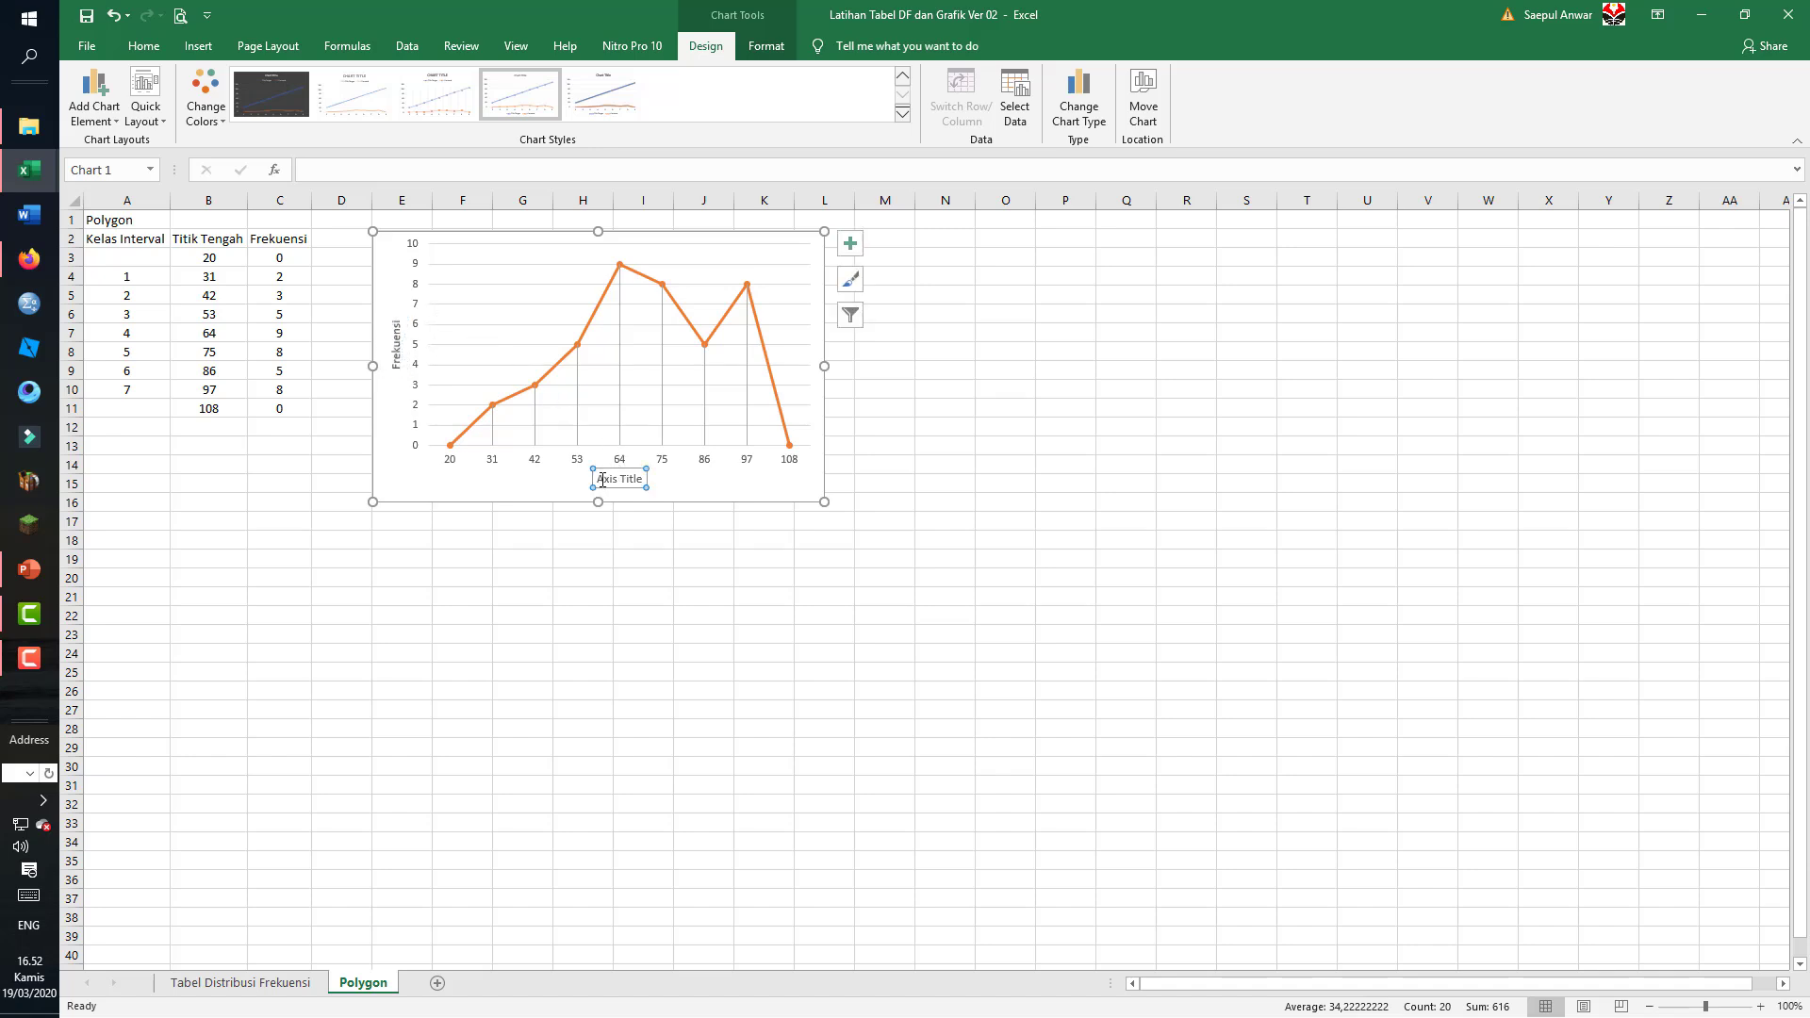
triple_click(600, 478)
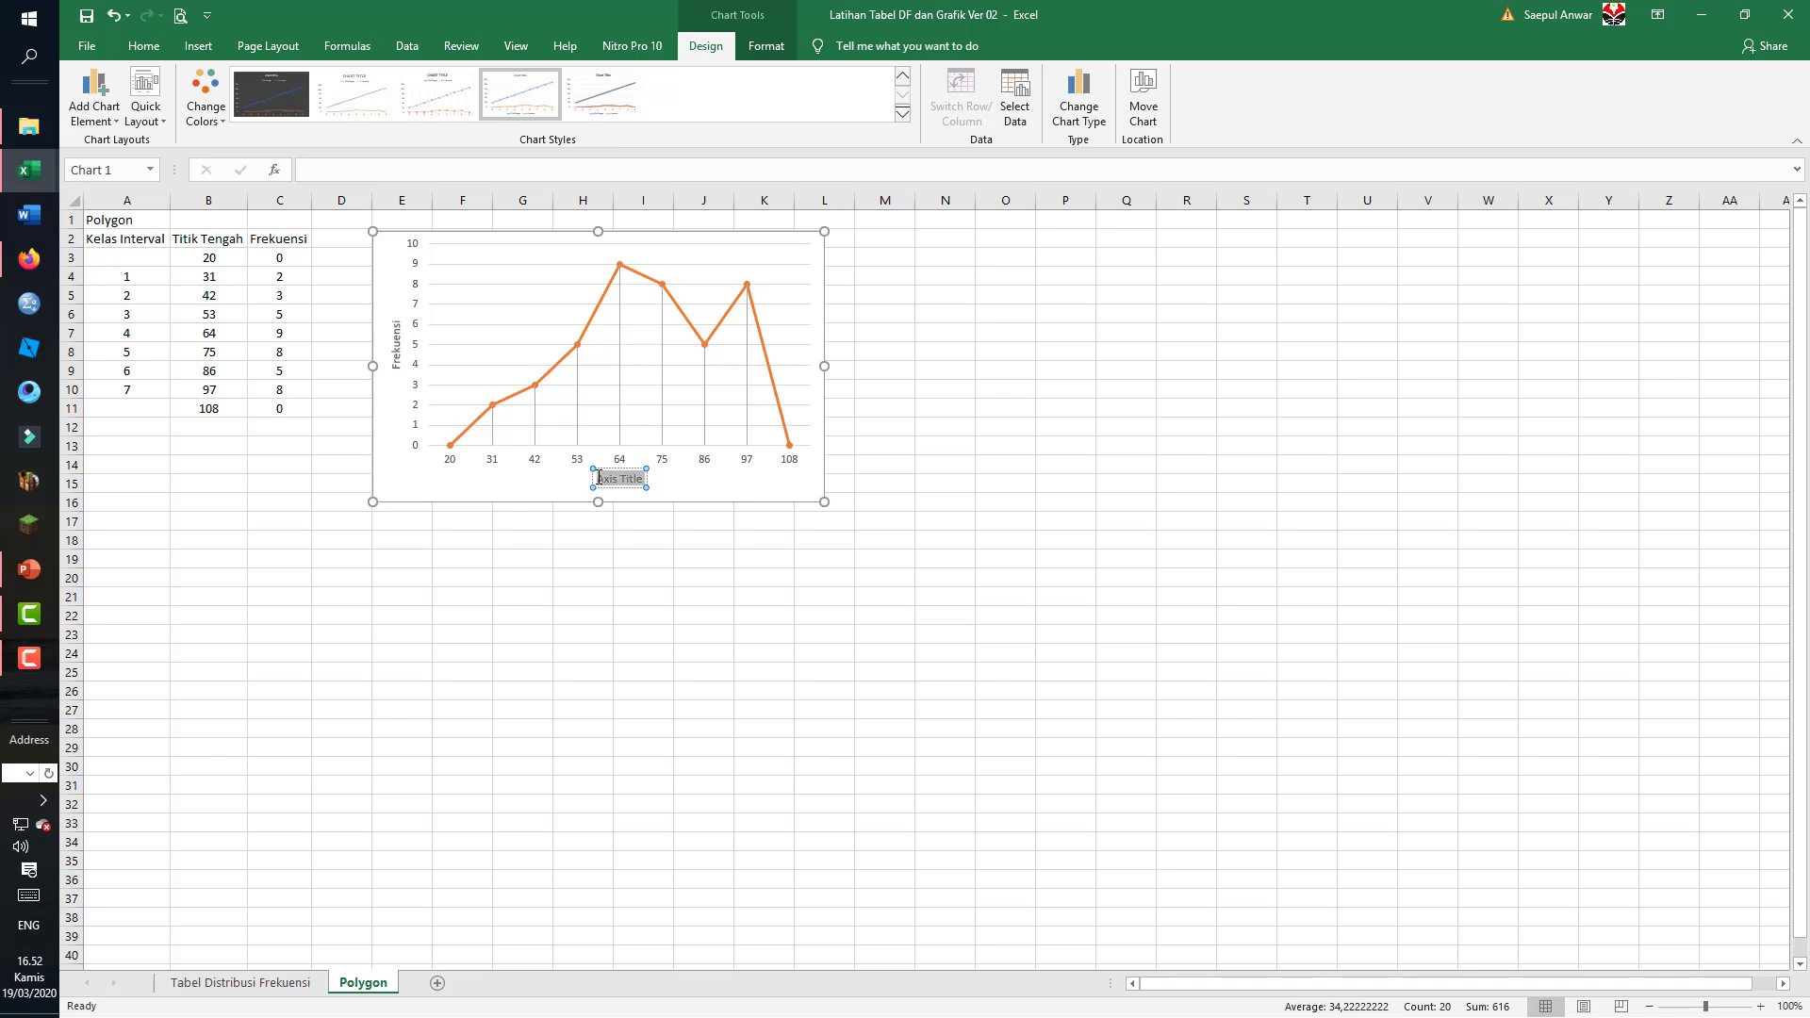
type("Nilai Siswa")
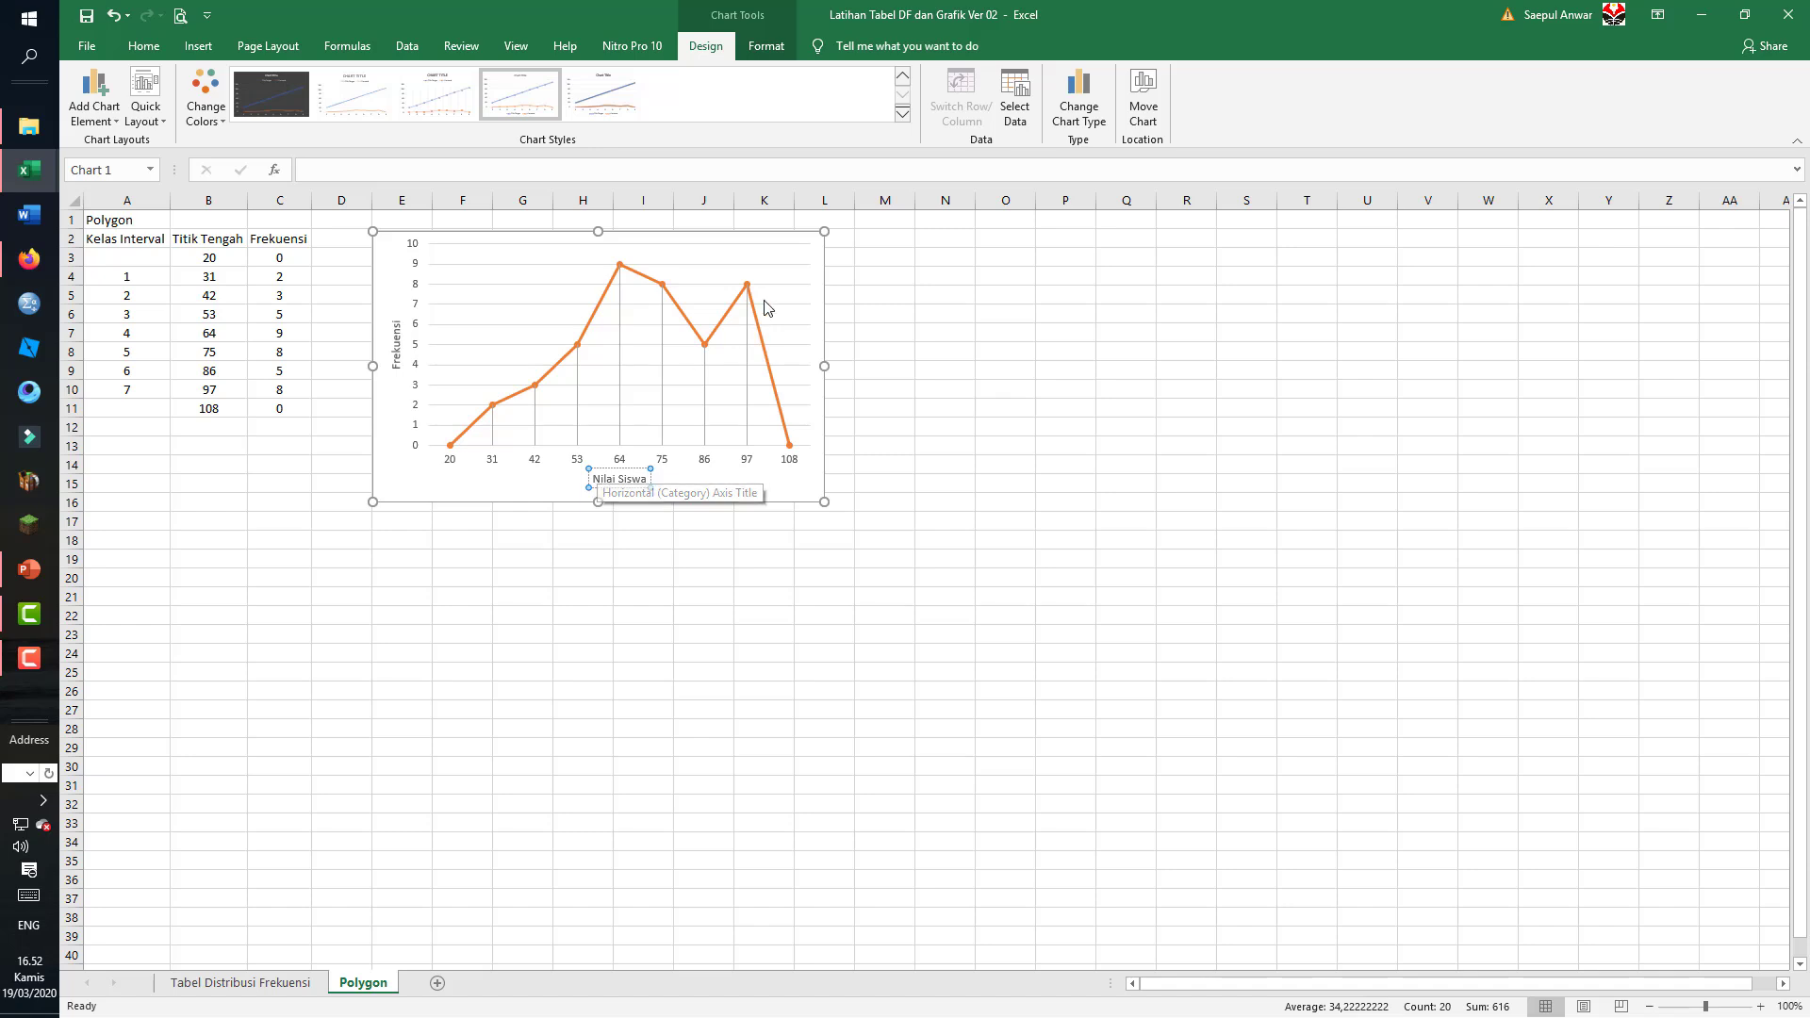
- Add a chart title above the plot and change its text to "Grafik Poligon Nilai"
left_click(801, 263)
left_click(849, 247)
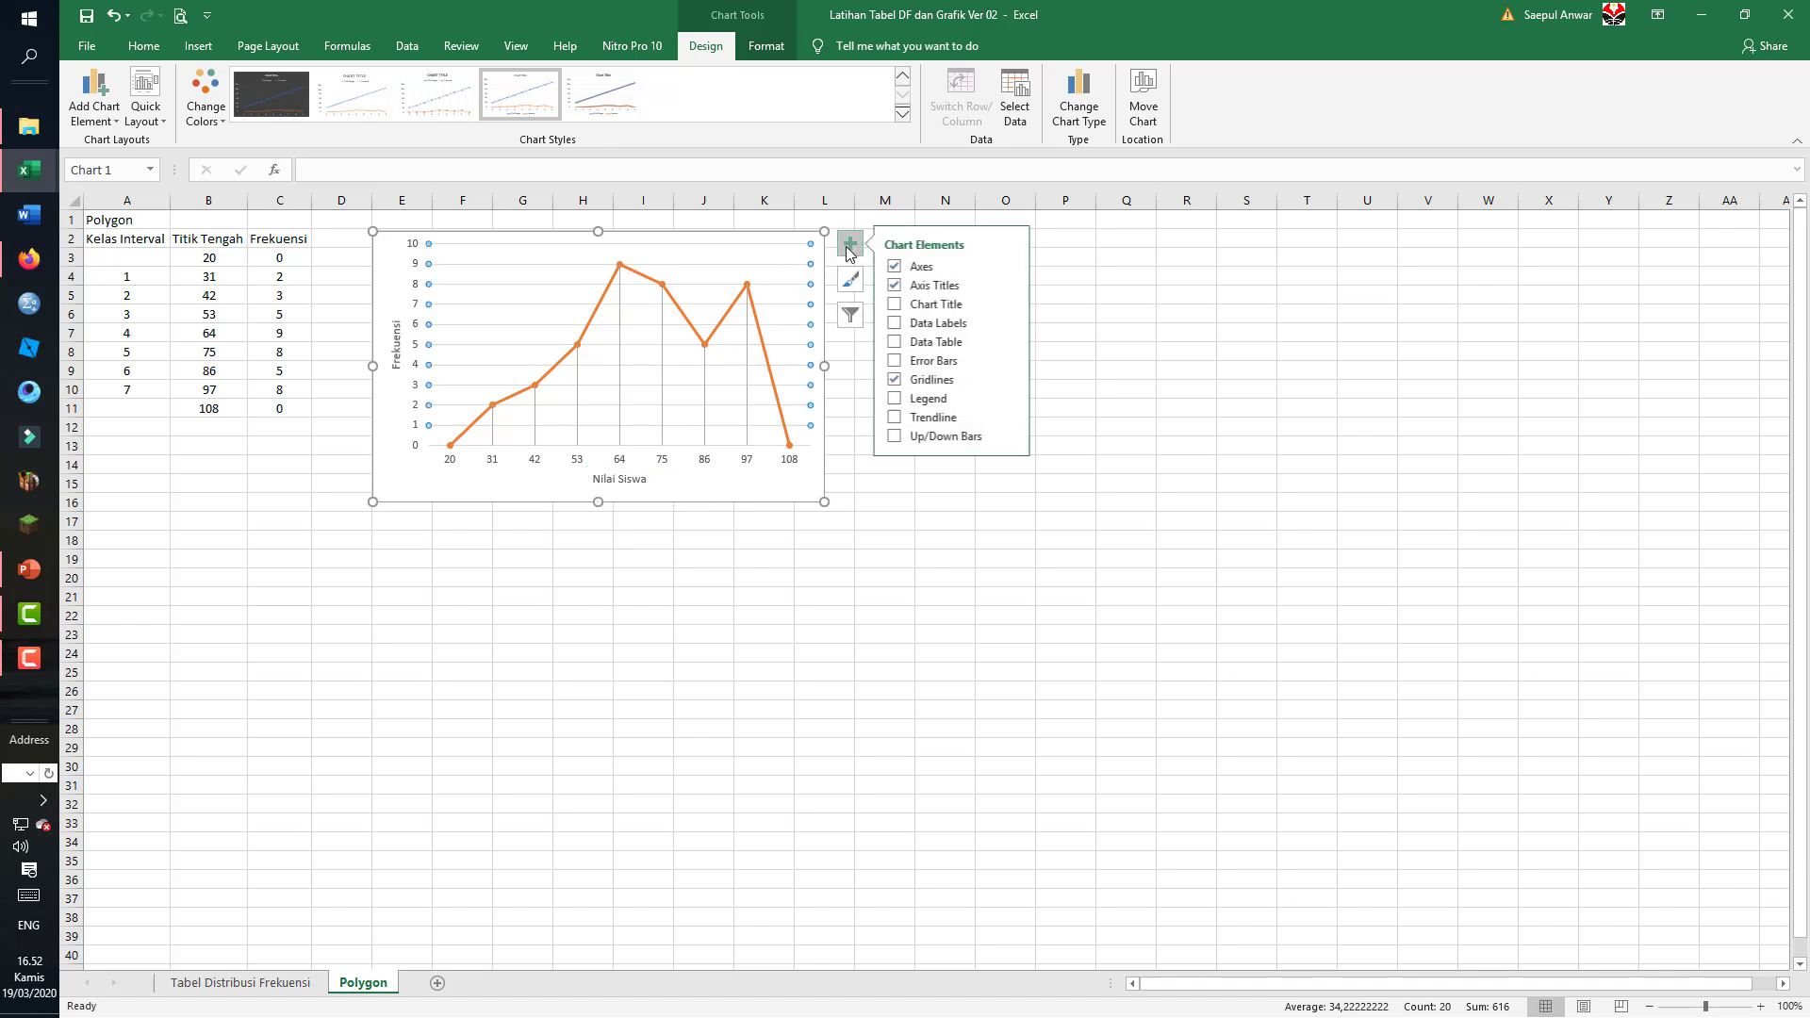
left_click(942, 308)
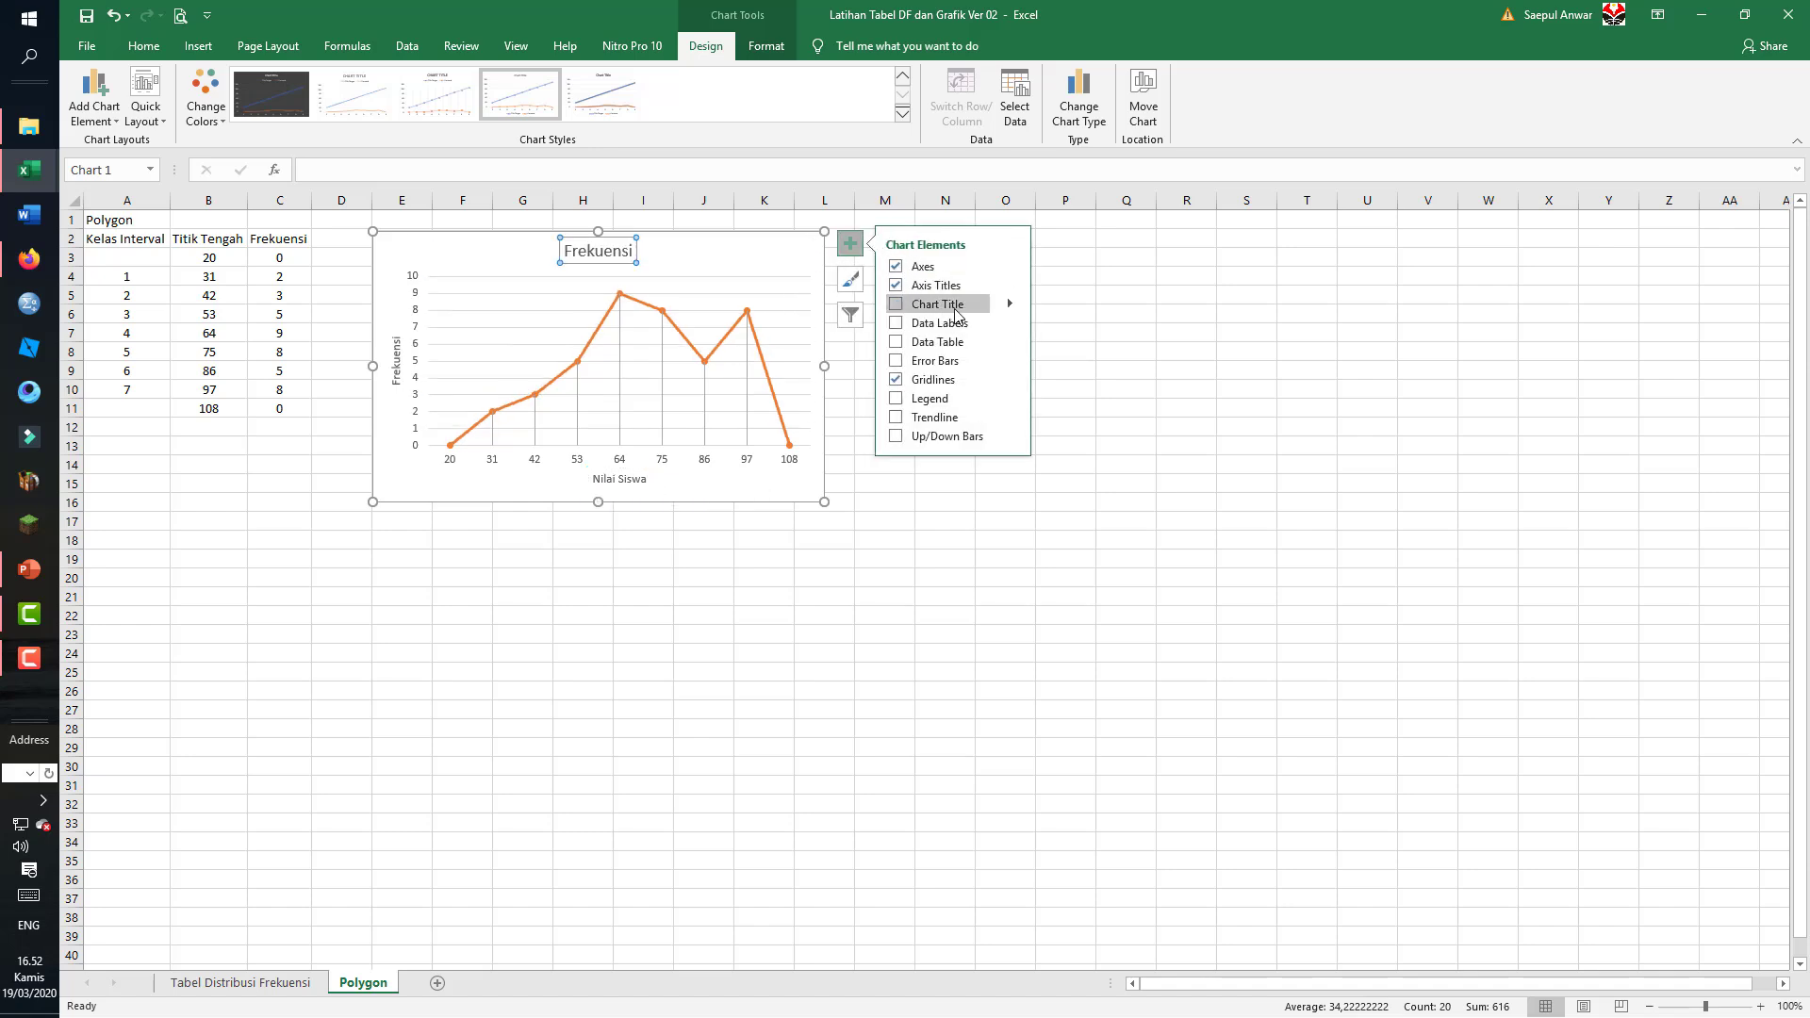
double_click(615, 258)
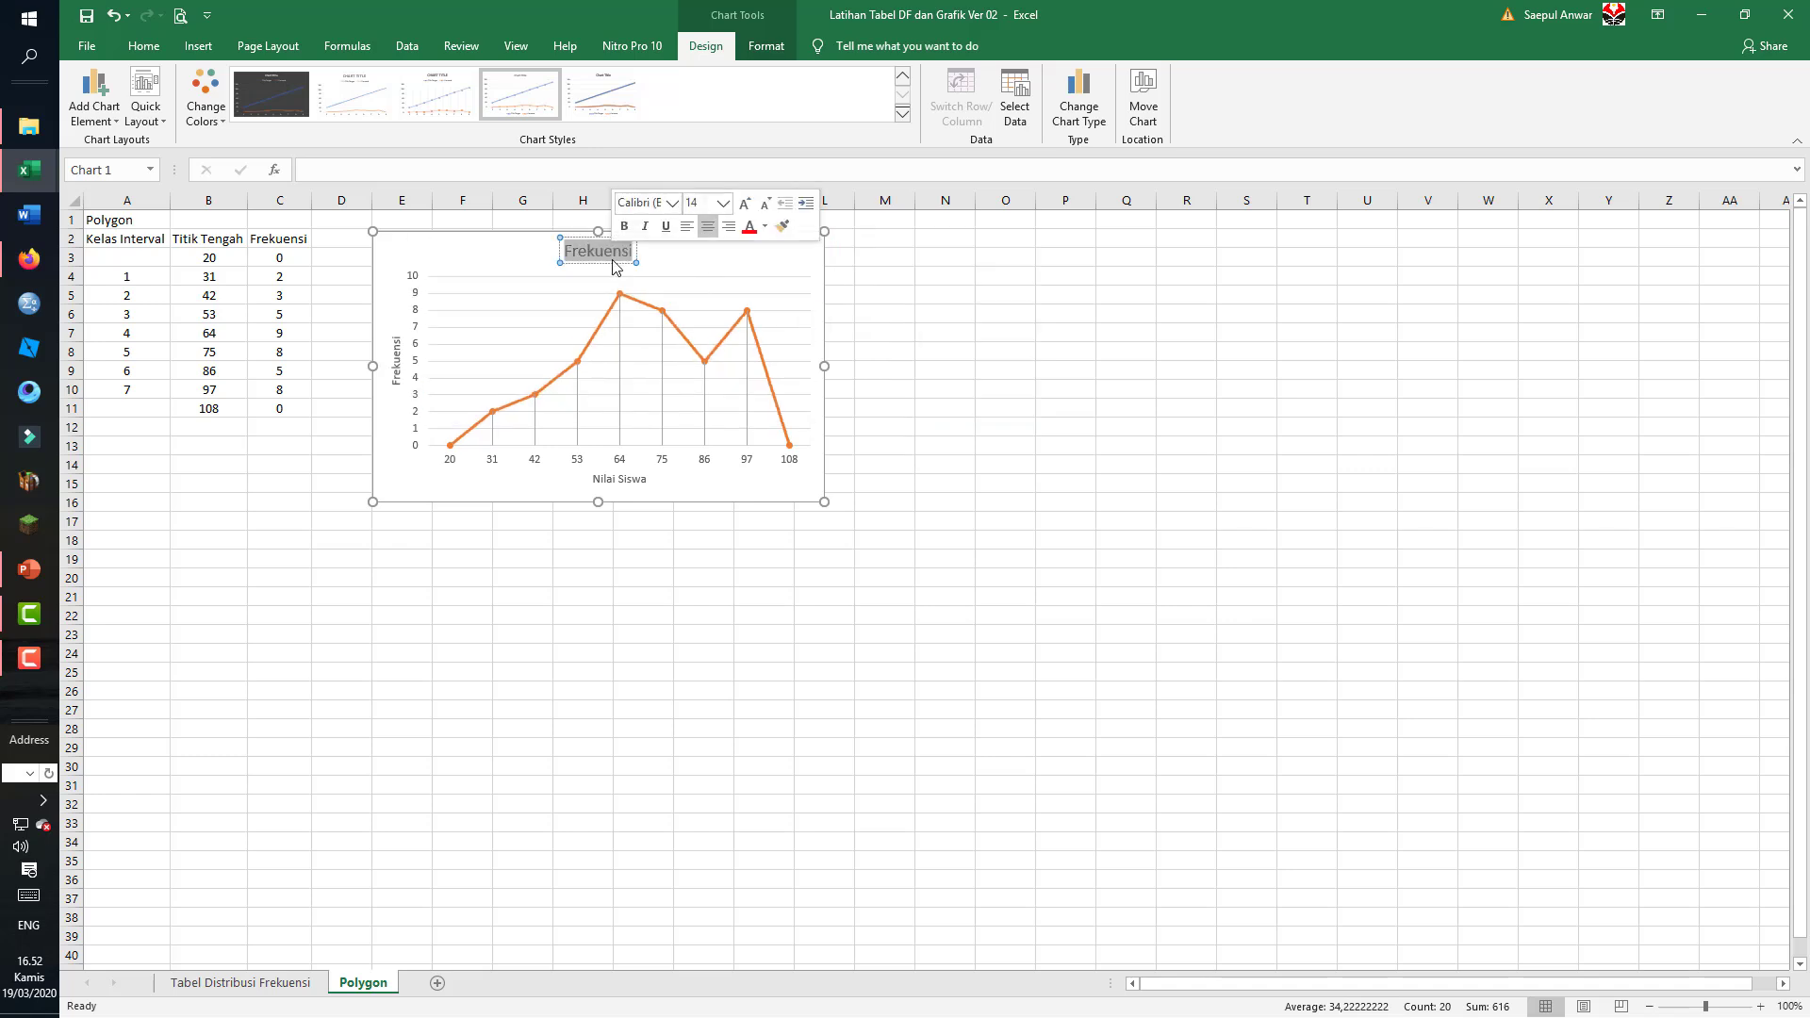
type("Graf")
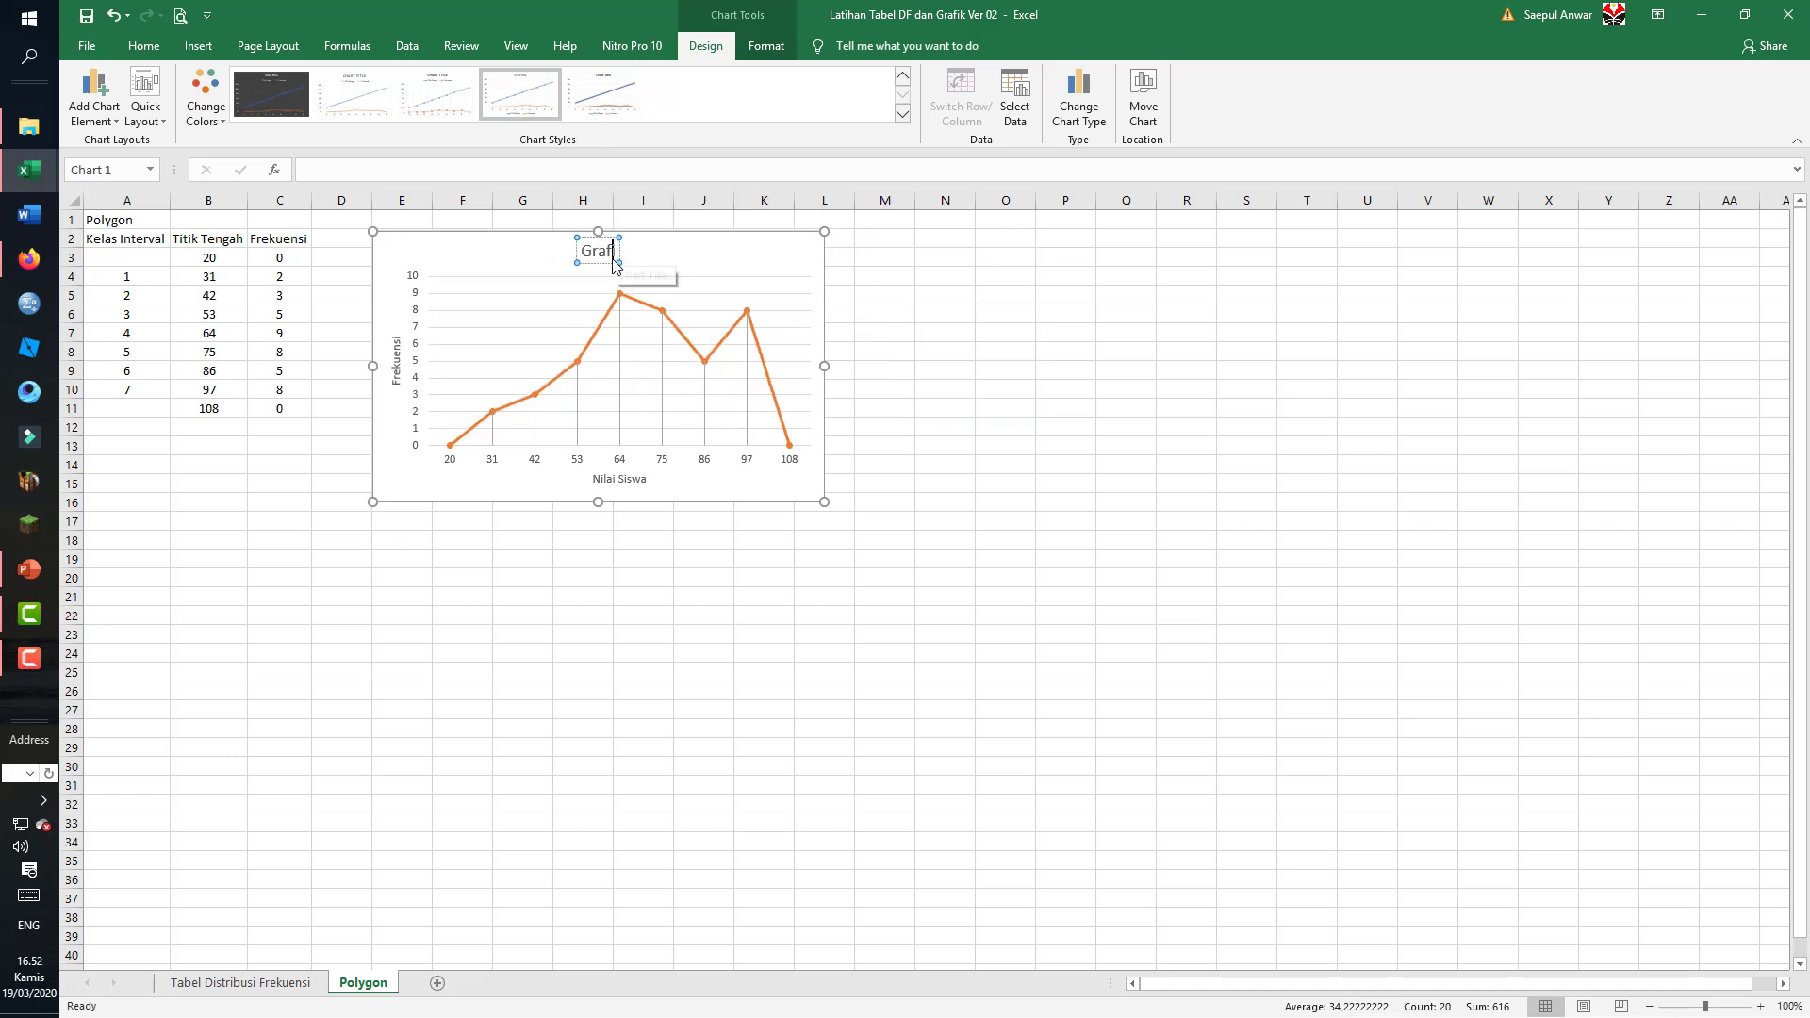
type("ik Poligon")
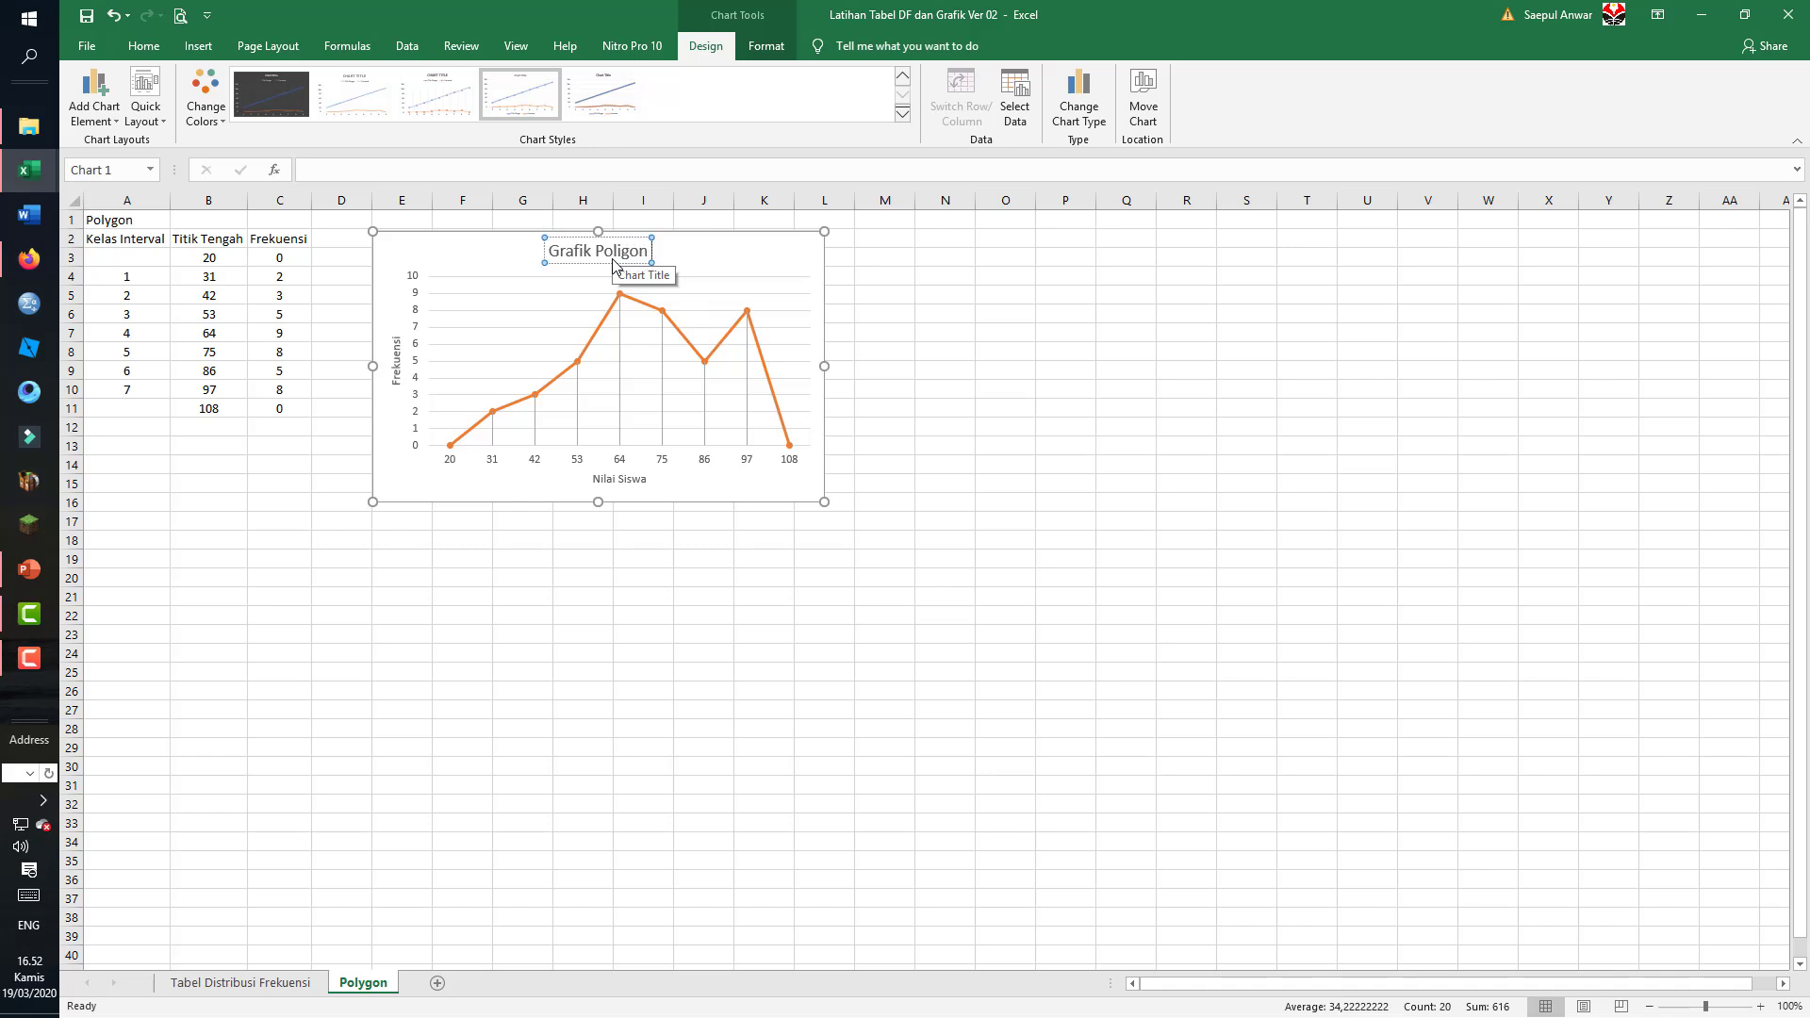
type(" Nilai")
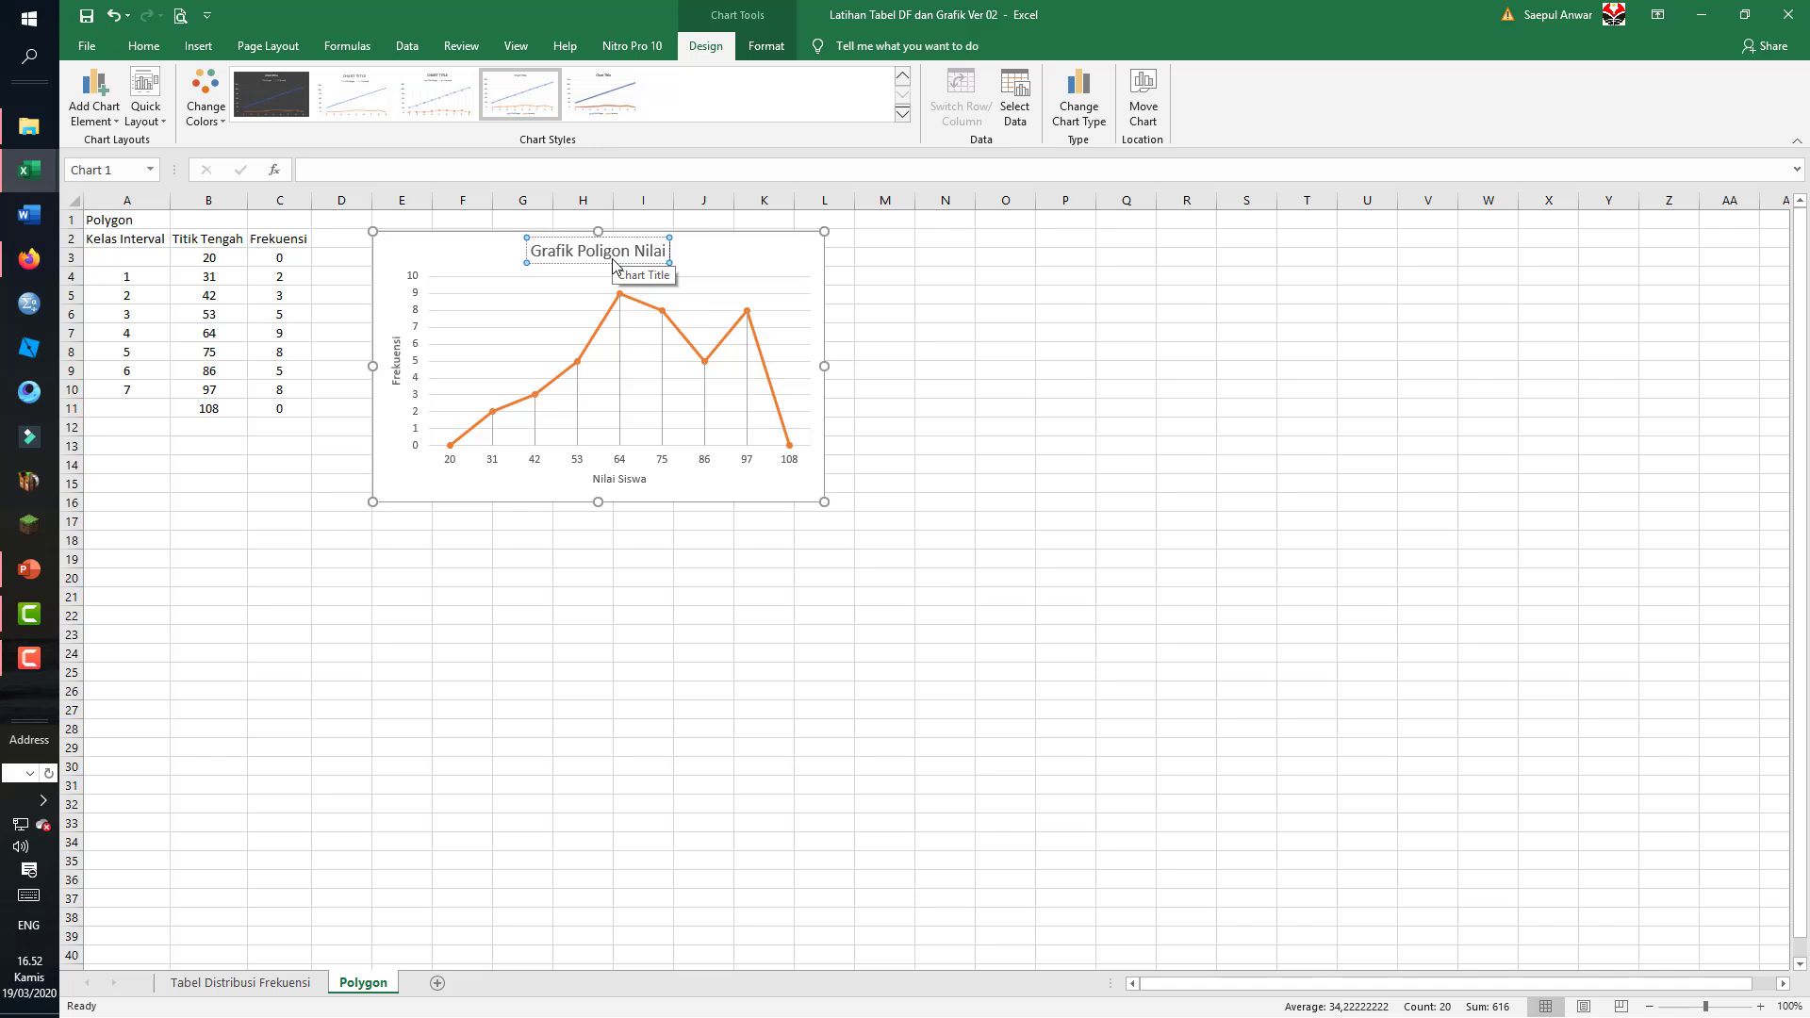
- Extend the chart title so it reads "Grafik Poligon Nilai PAI Siswa Kelas IX"
type(" PAI Sisw")
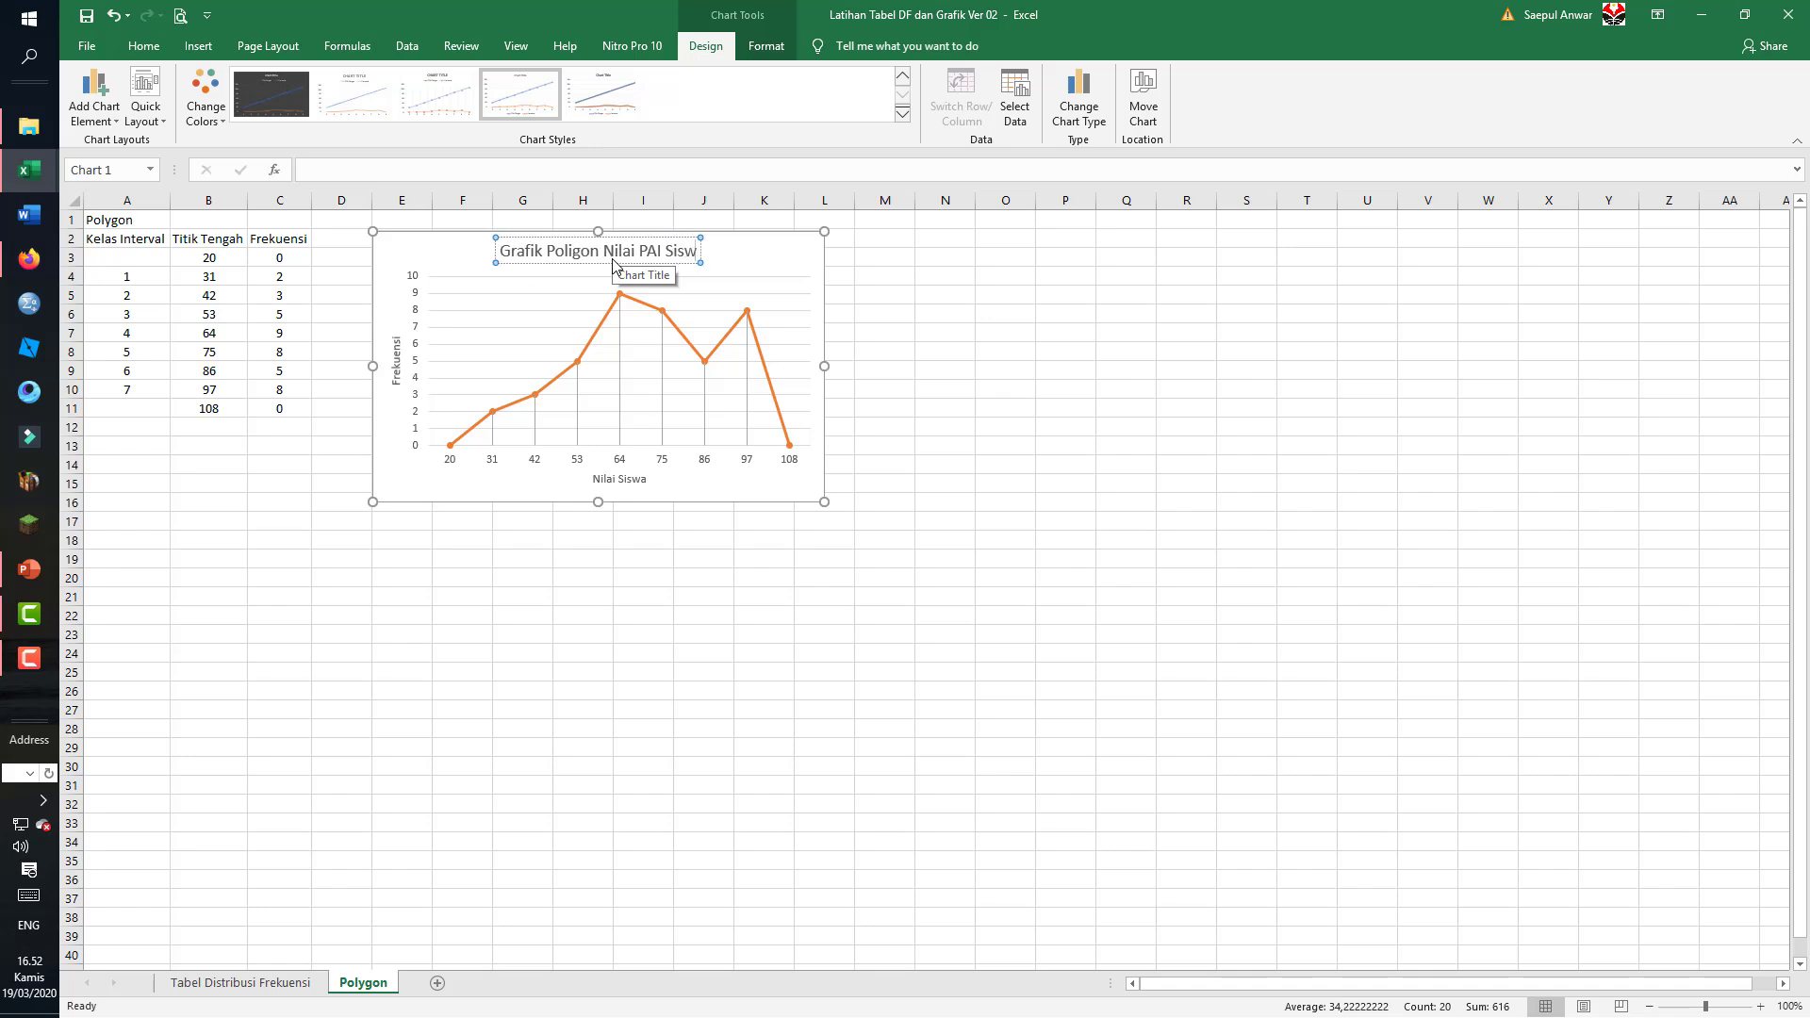
type("a Keal")
key("BackSpace")
key("BackSpace")
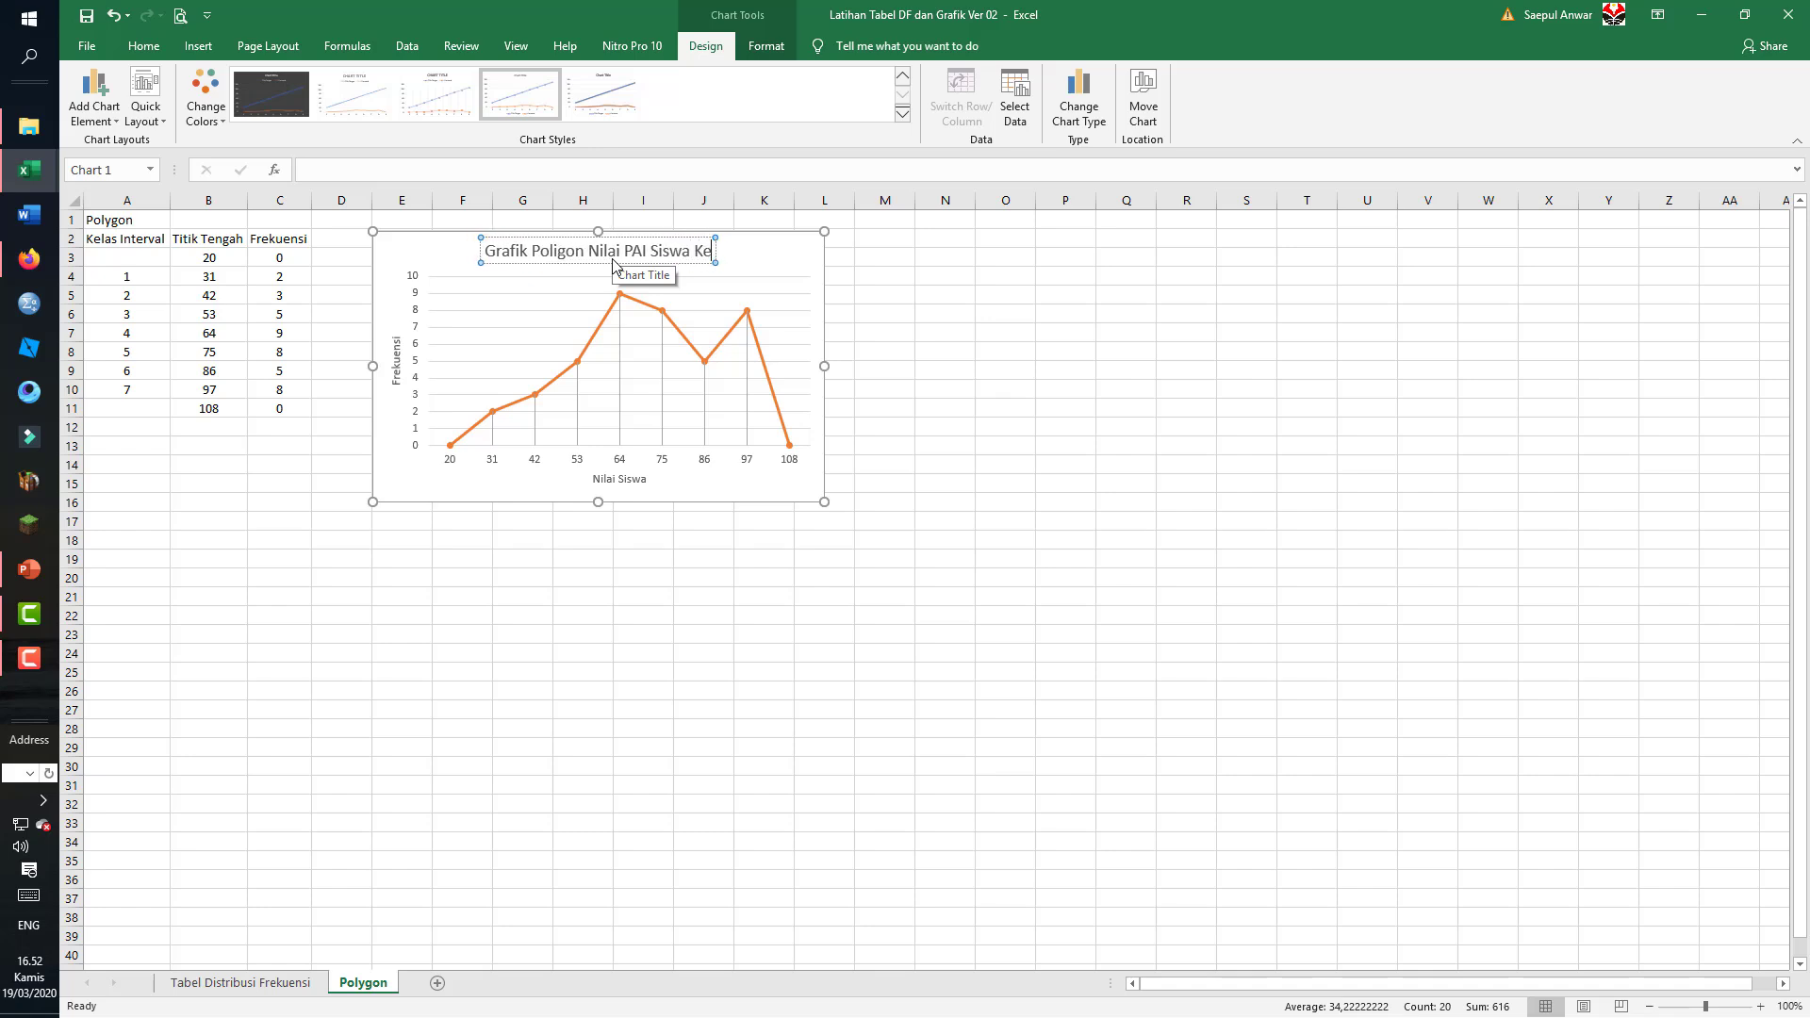
type("las IX")
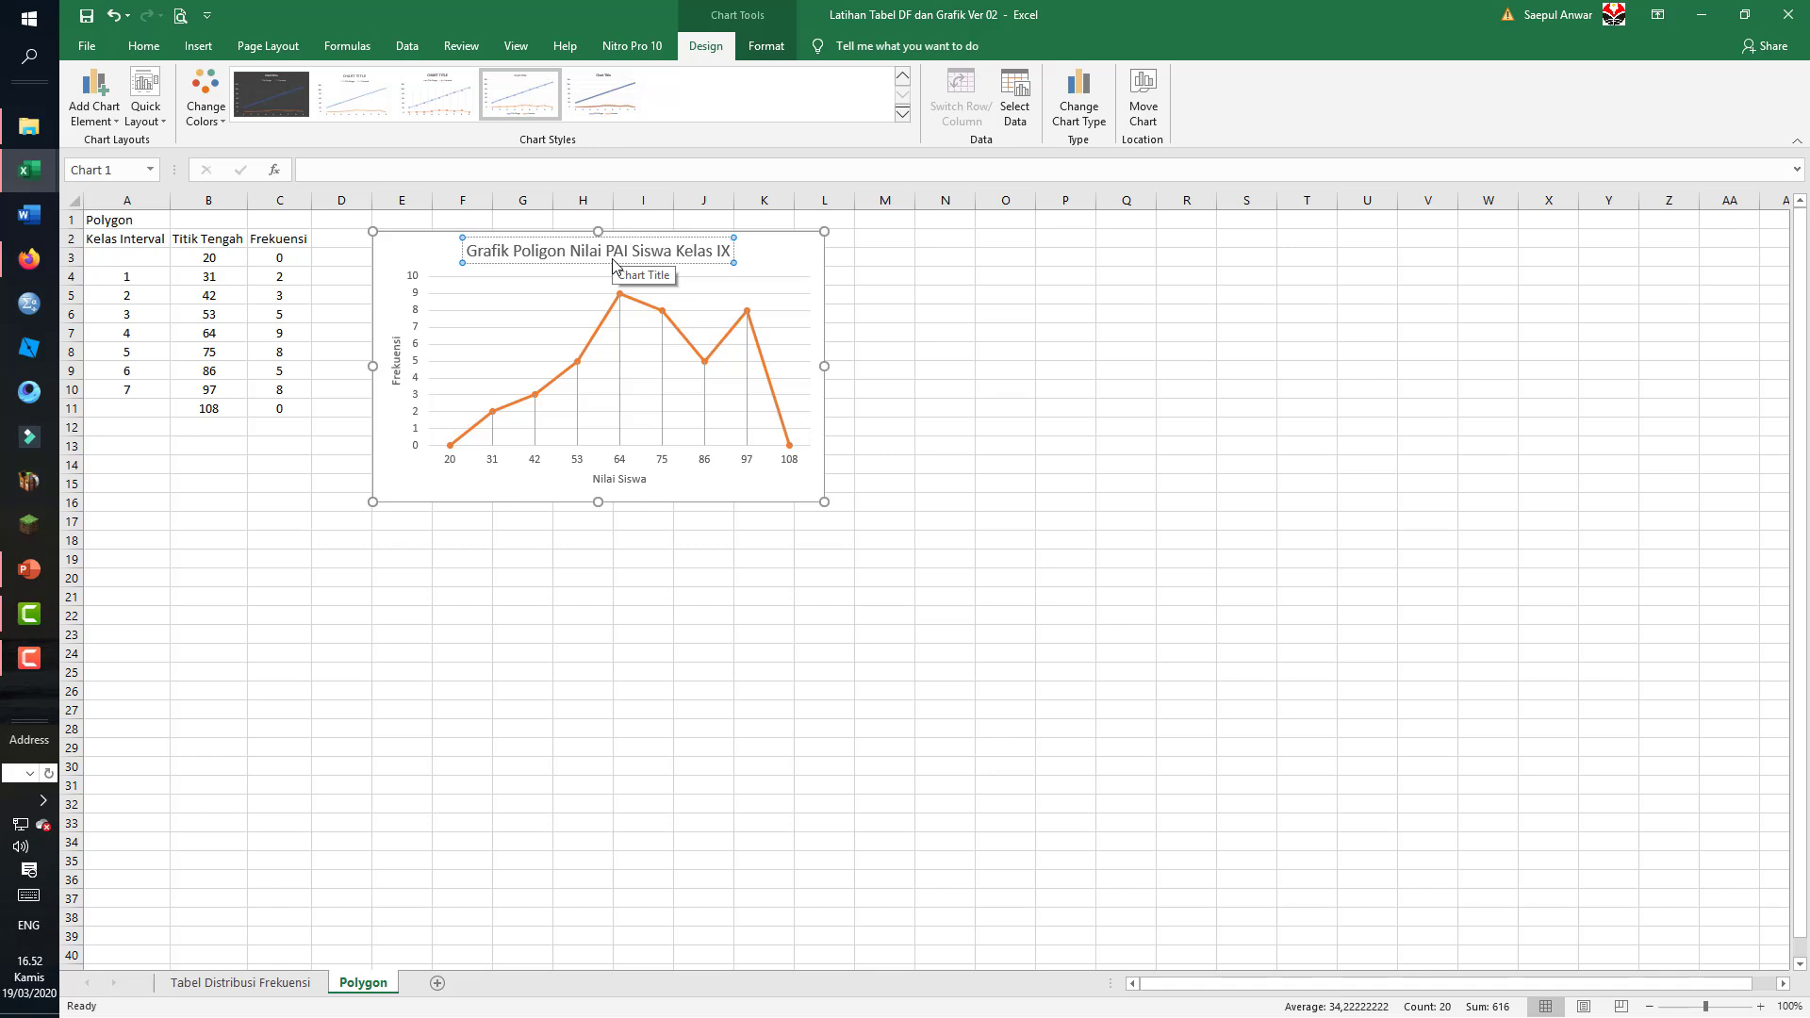
left_click(745, 693)
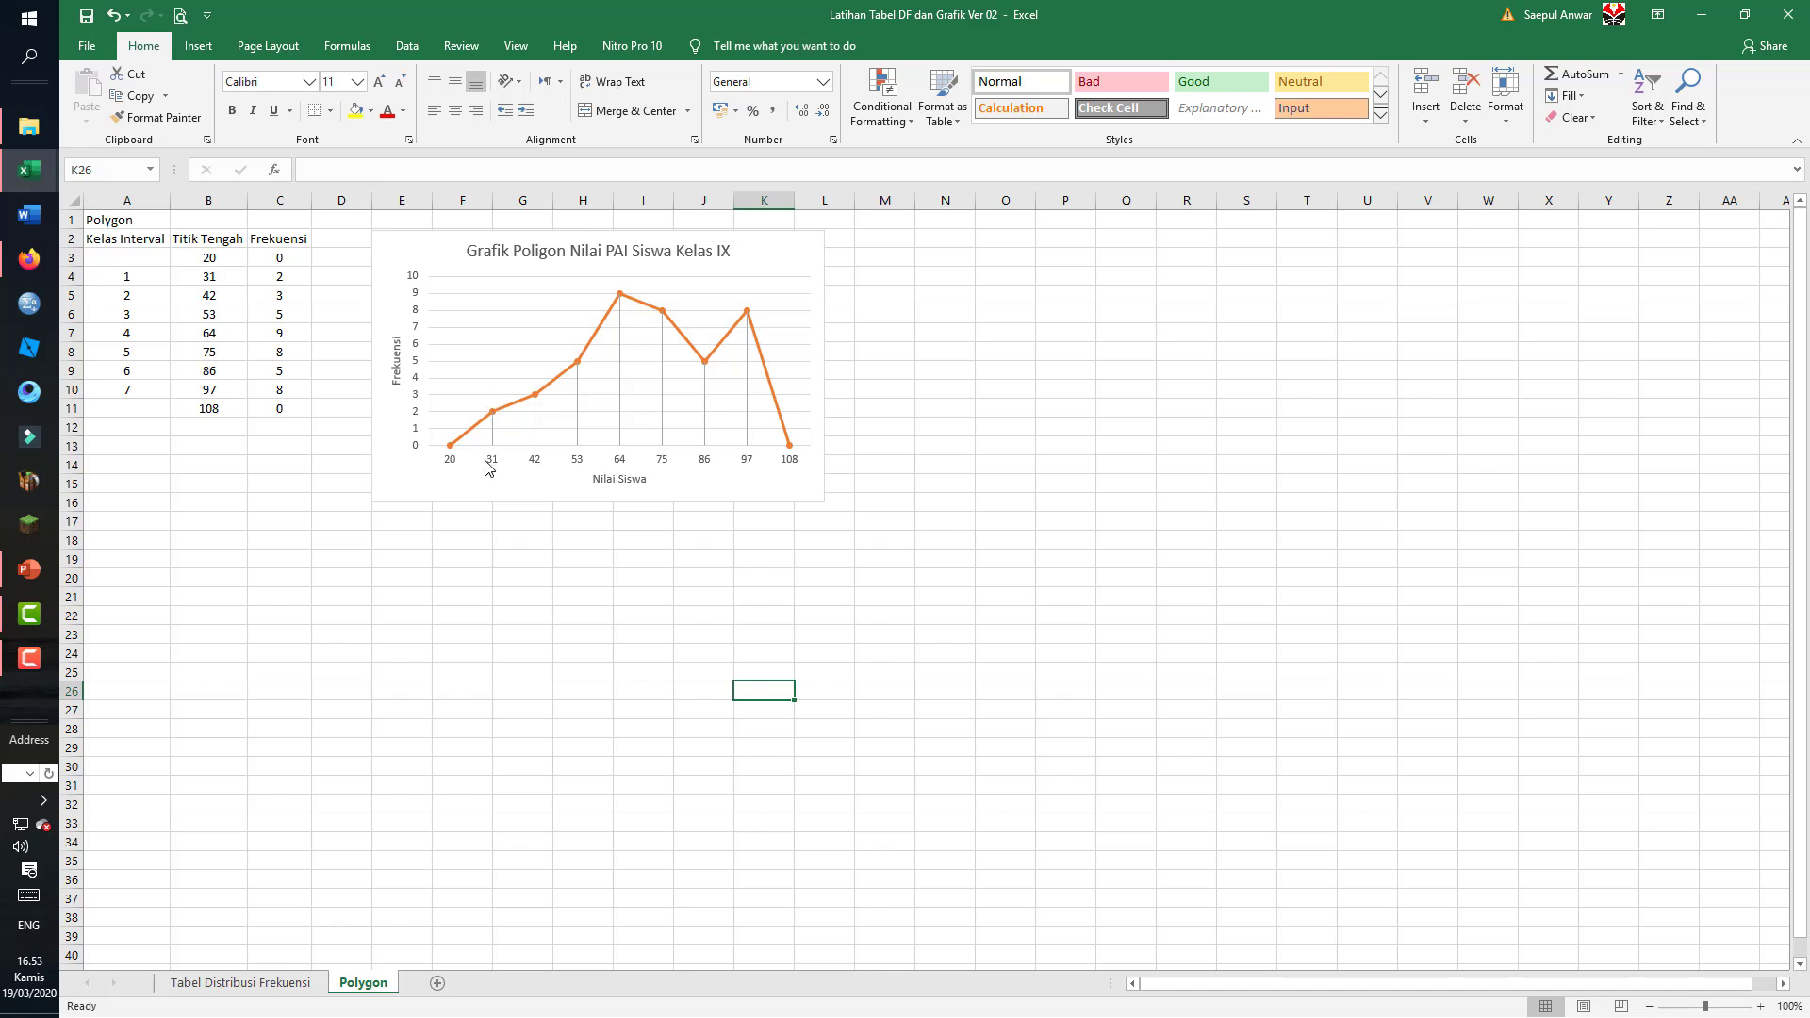
mouse_move(794, 455)
left_click(907, 524)
left_click(593, 582)
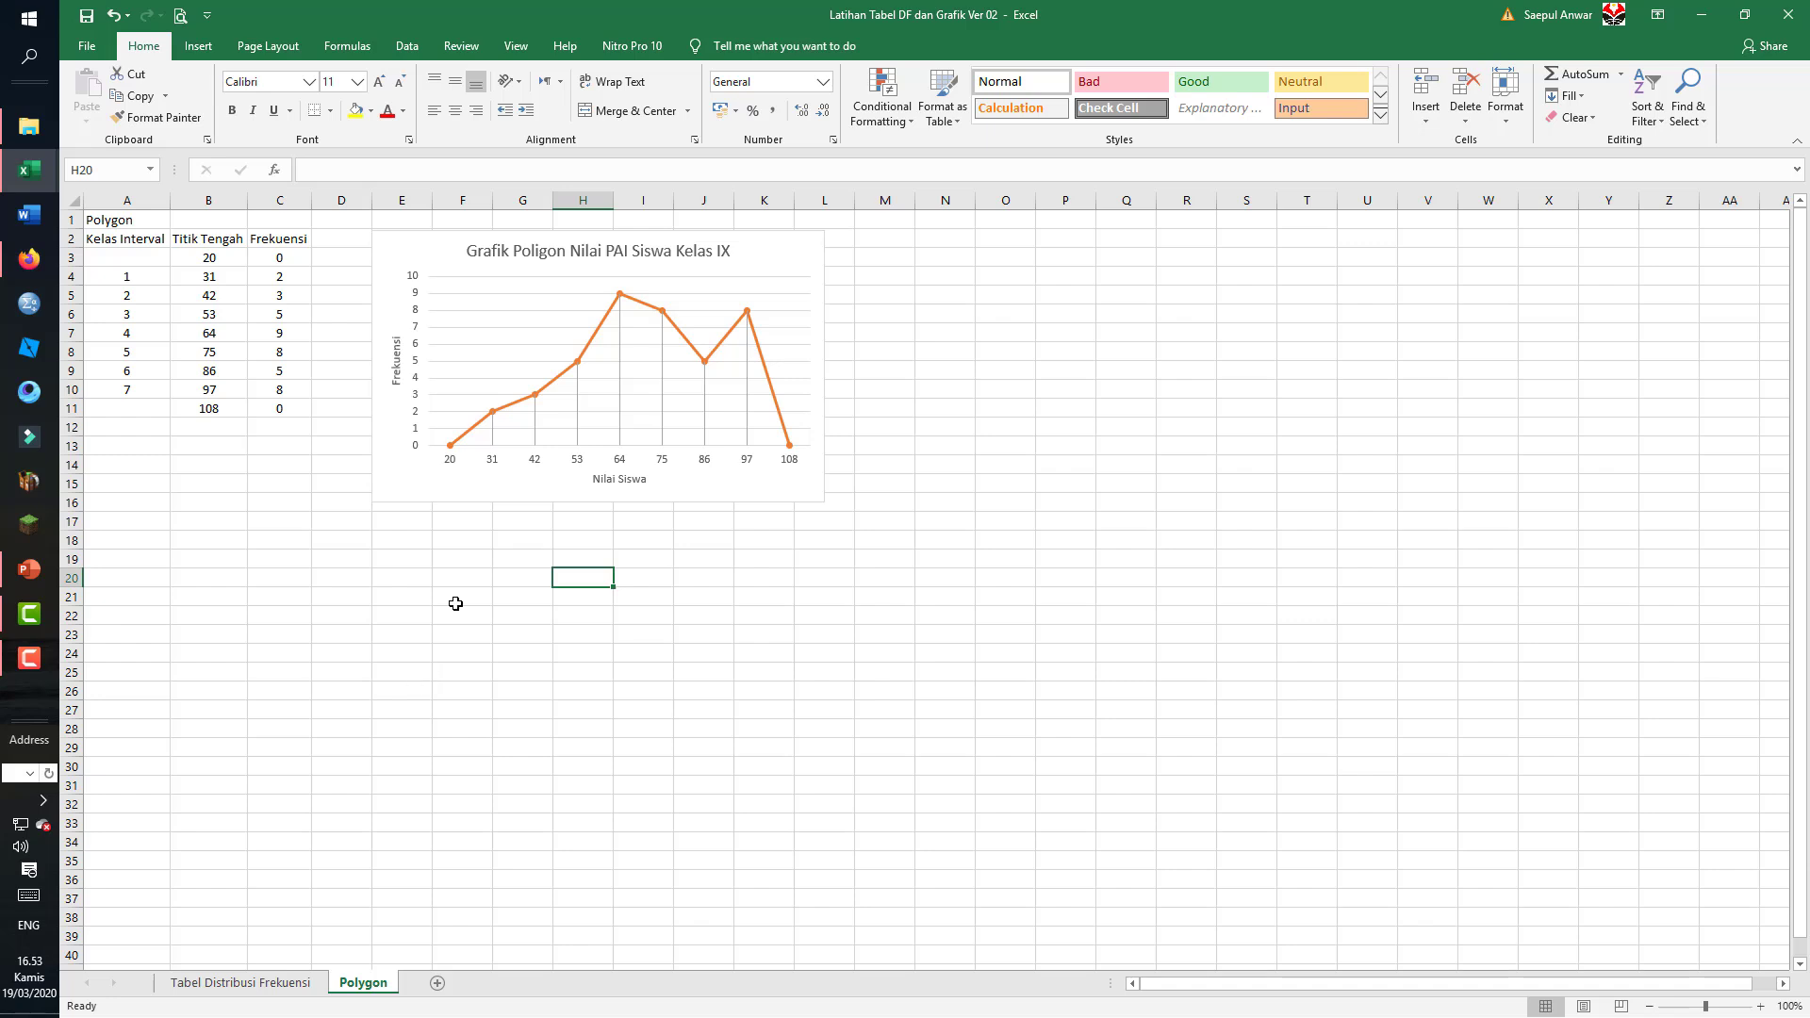
- Correct the spelling of "Poligon" in the chart title to "Polygon"
left_click(546, 247)
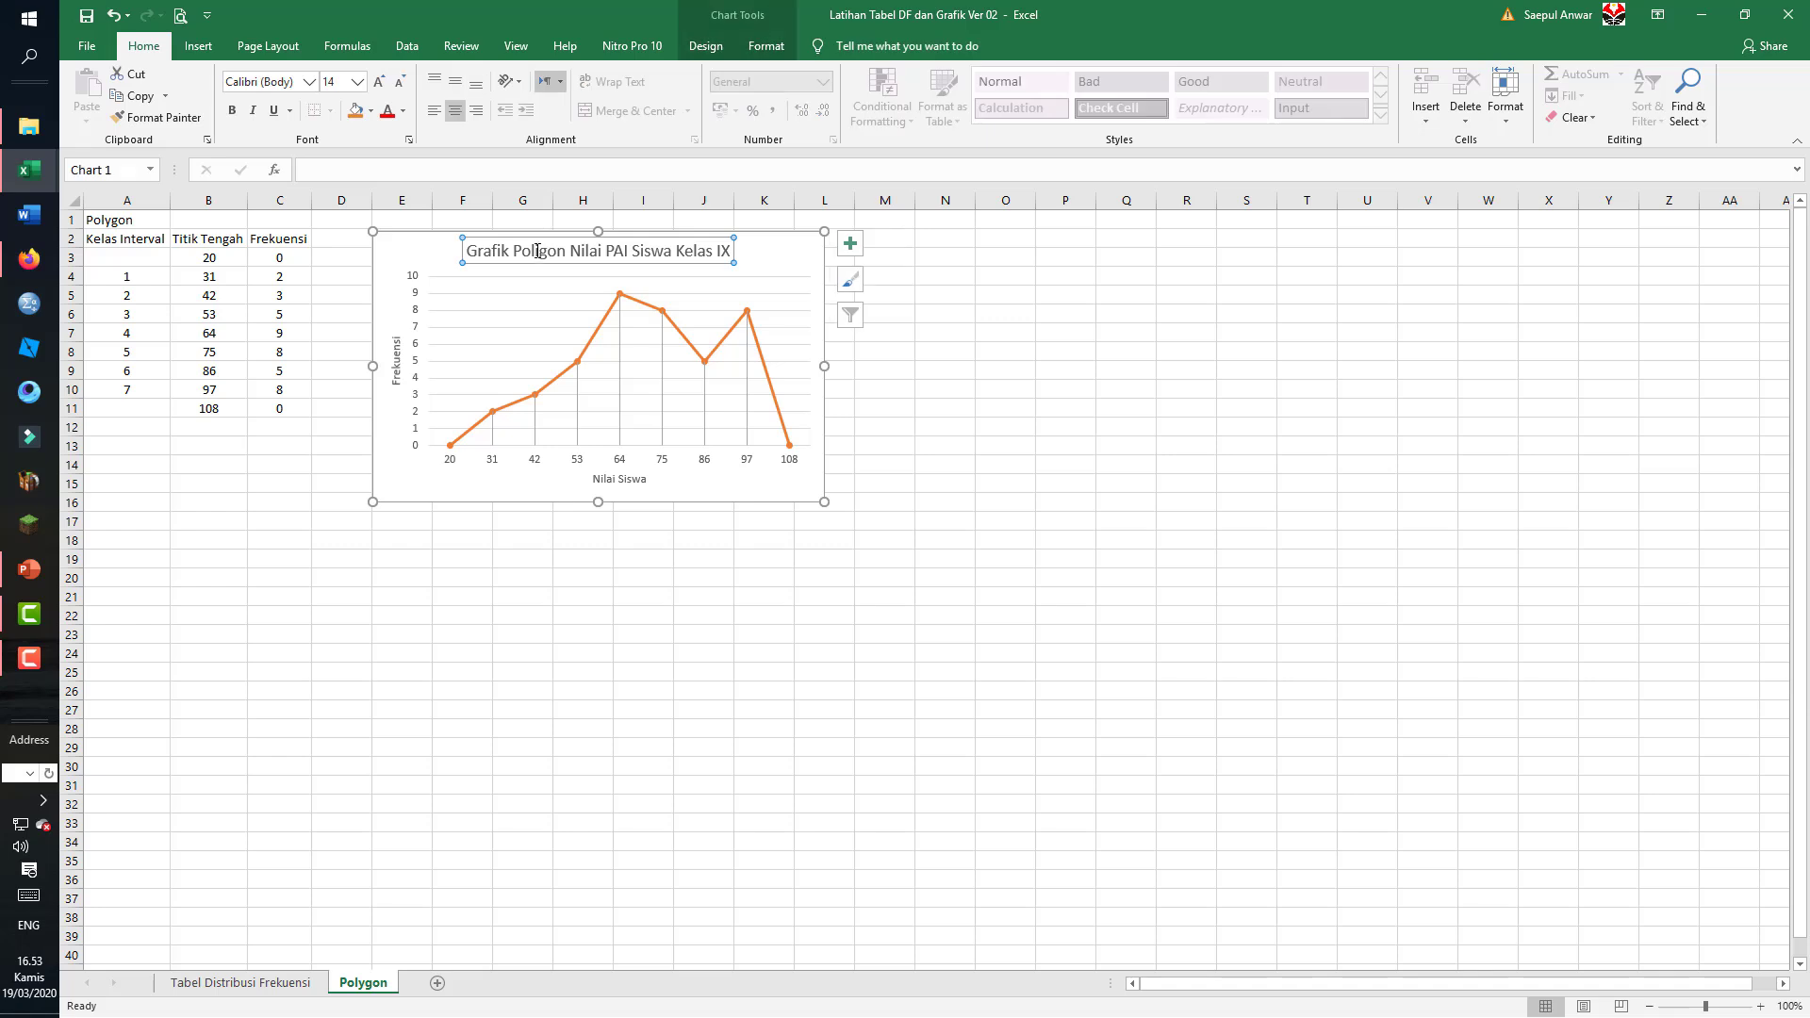
double_click(545, 247)
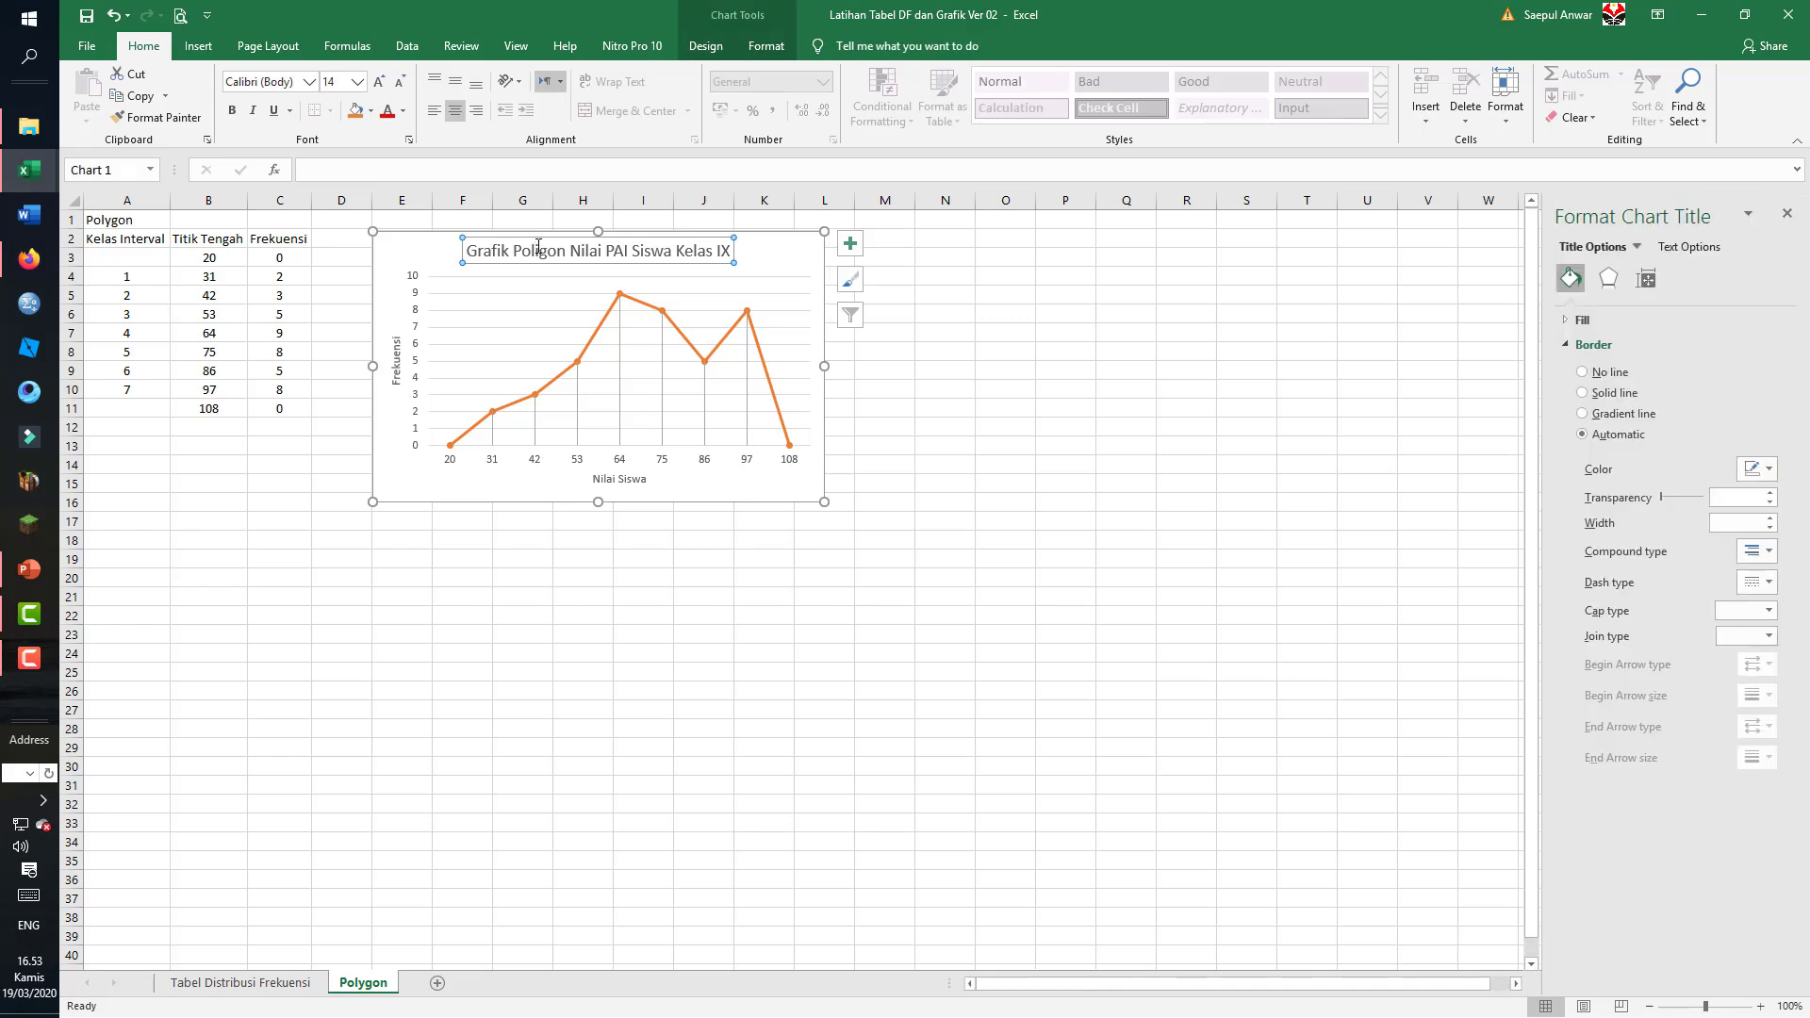
left_click(538, 246)
key("BackSpace")
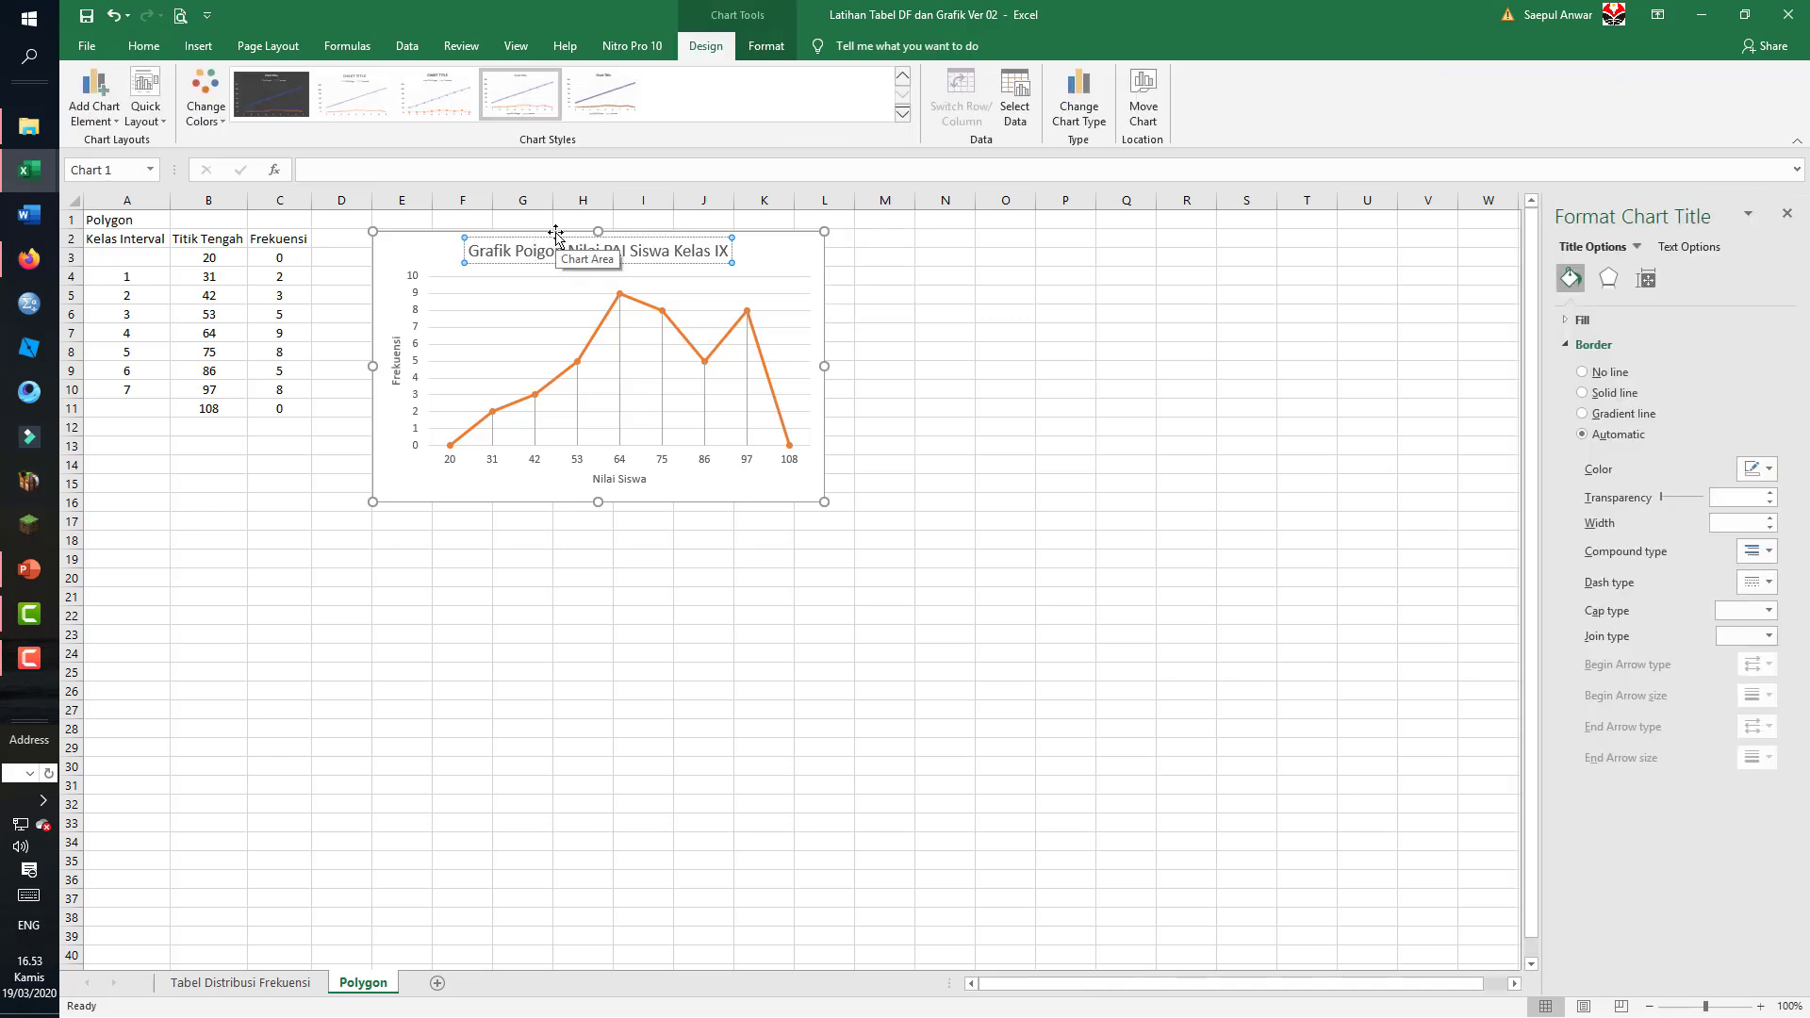
type("y")
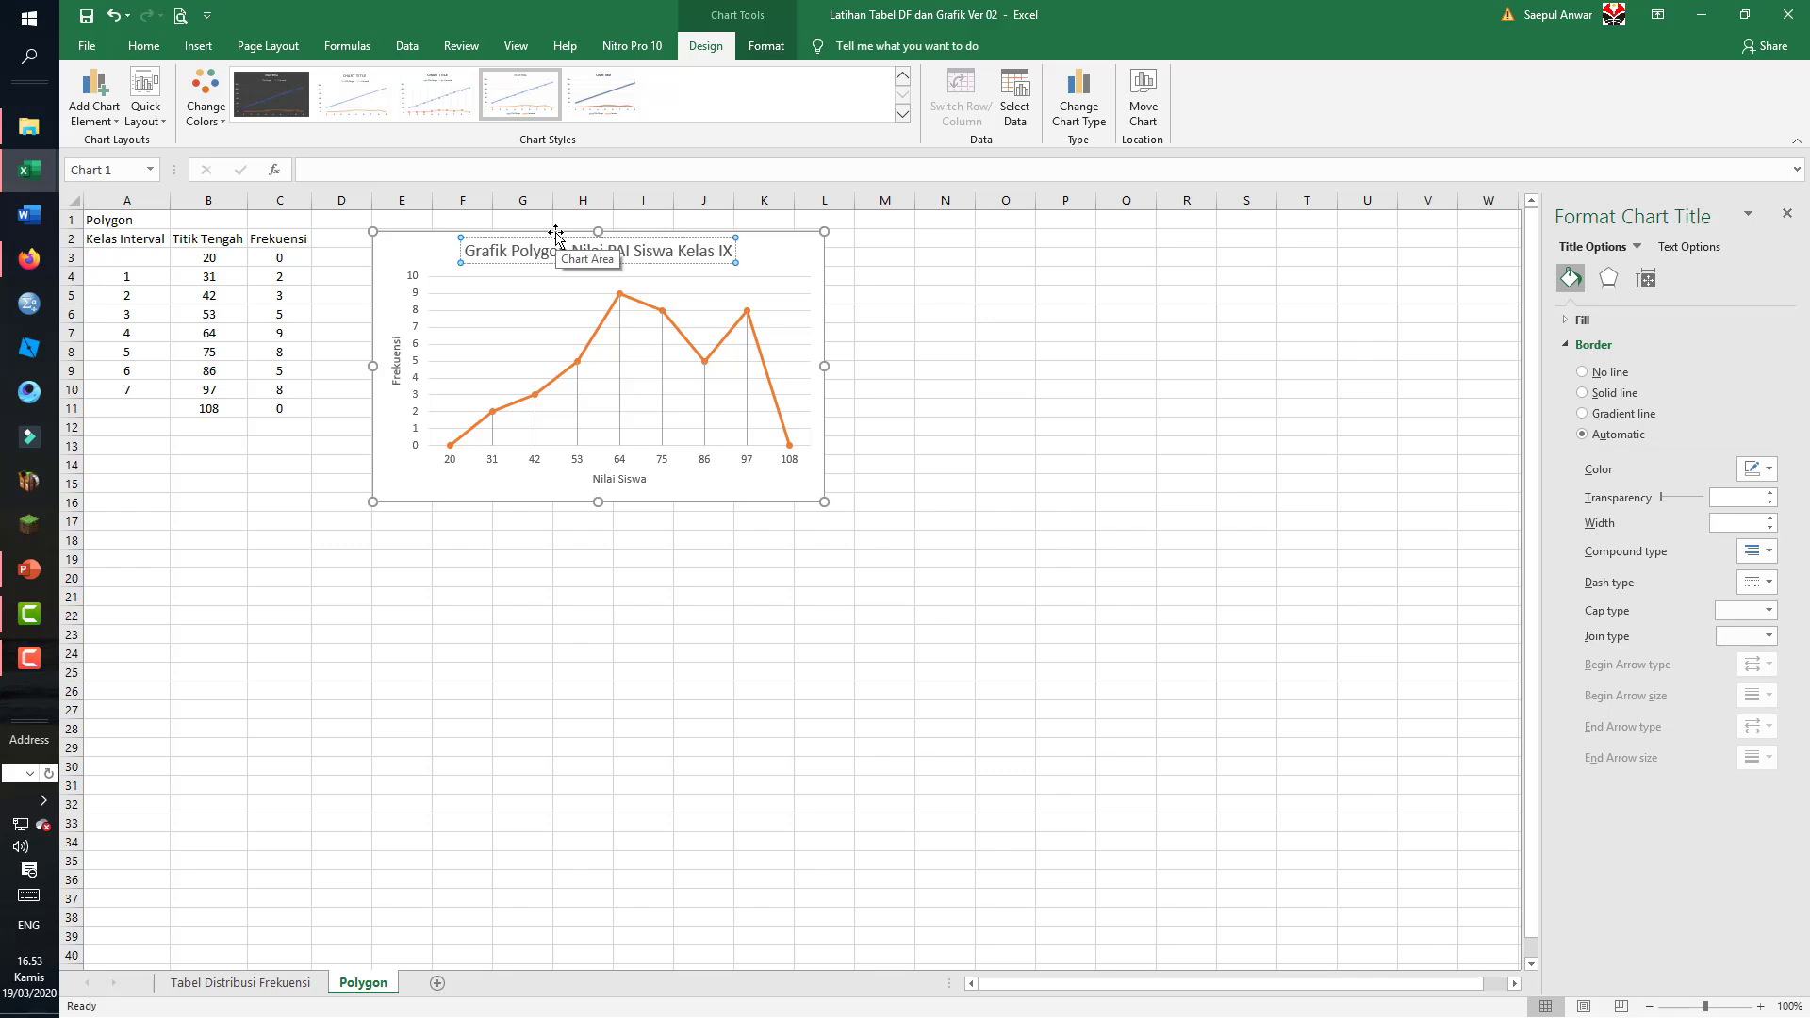
left_click(565, 578)
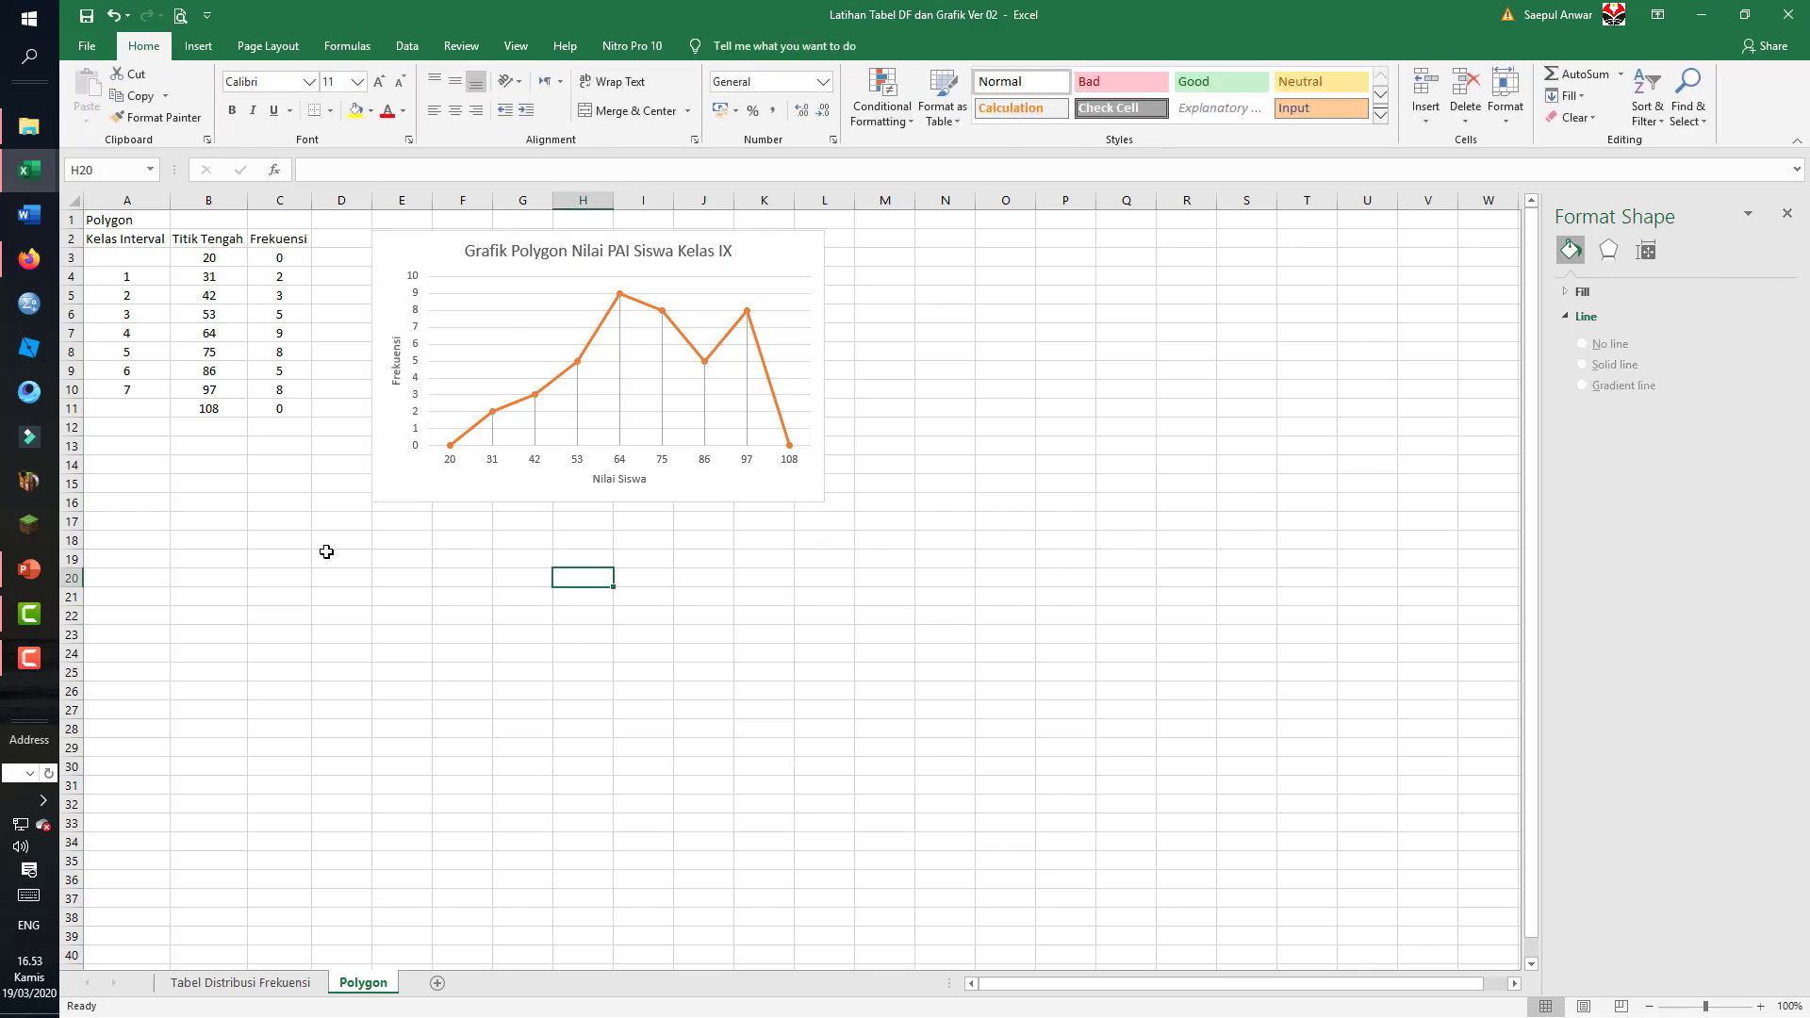